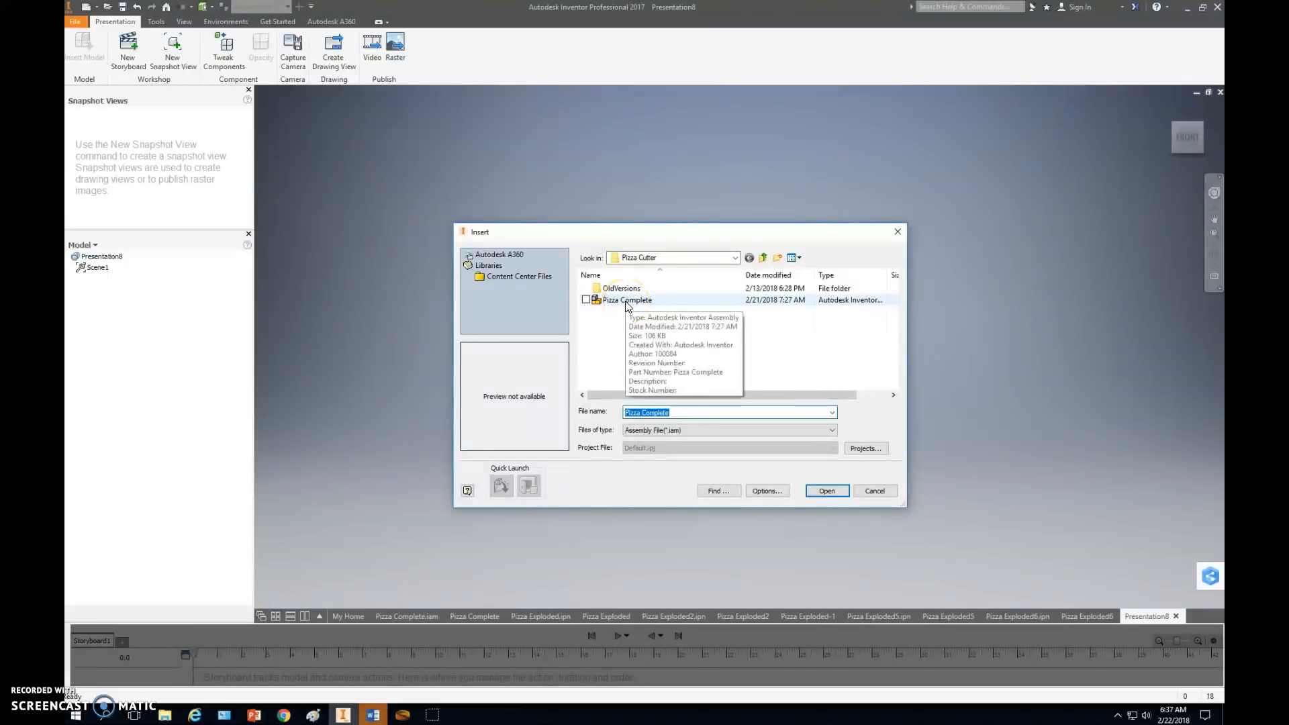
# Insert the Pizza Complete assembly from the Pizza Cutter folder into the new presentation.
pyautogui.click(625, 301)
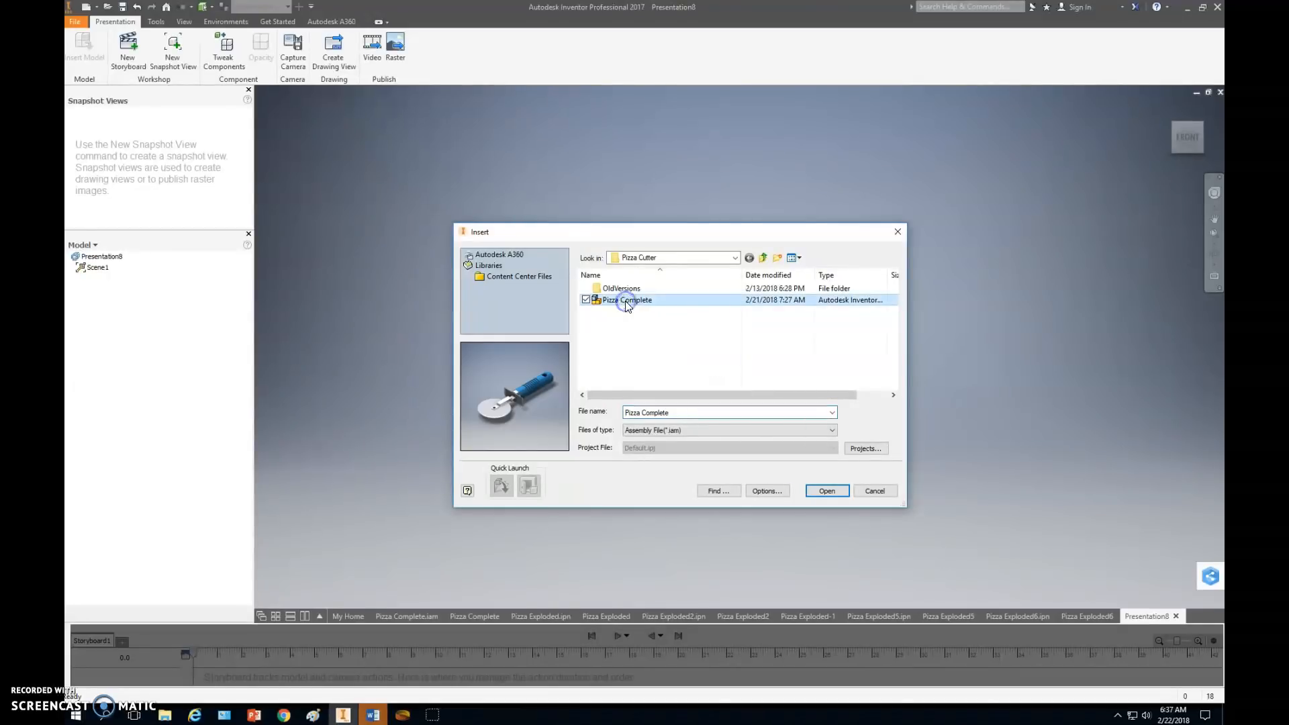
pyautogui.doubleClick(625, 301)
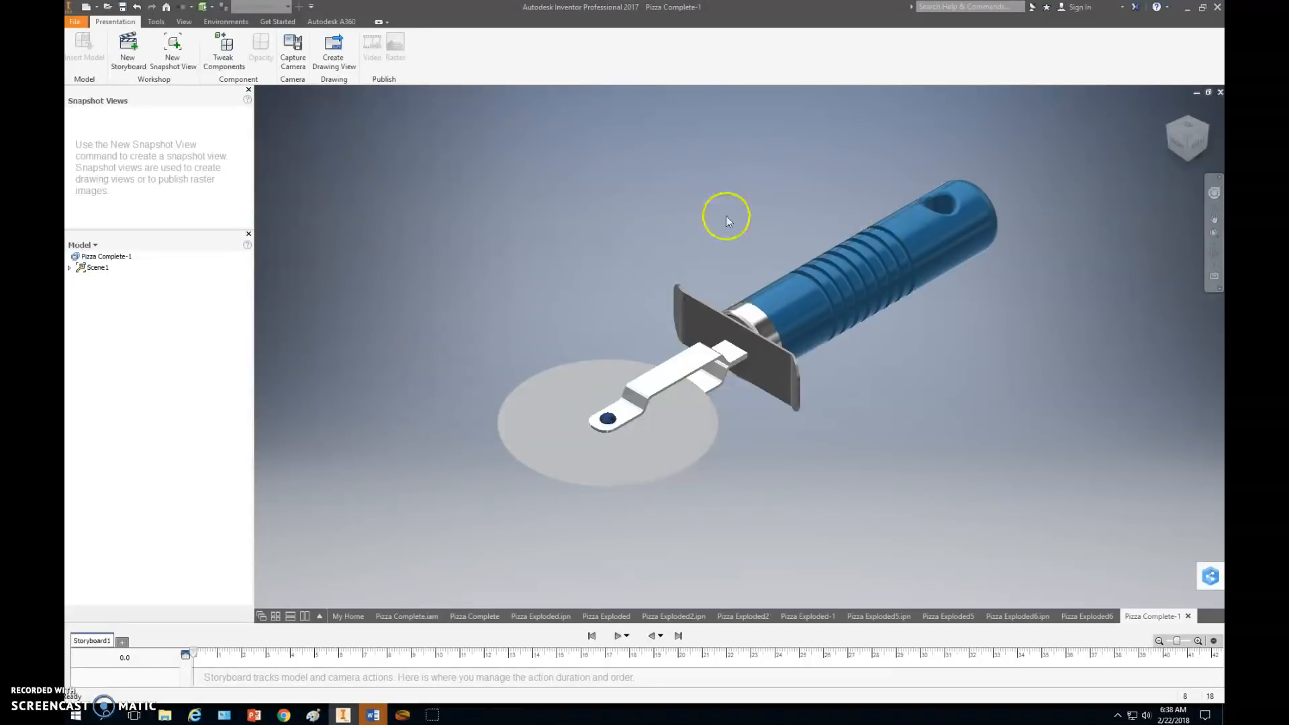
# Tweak the blue handle about 2.6 in along its long axis, away from the rest of the pizza cutter.
pyautogui.click(228, 59)
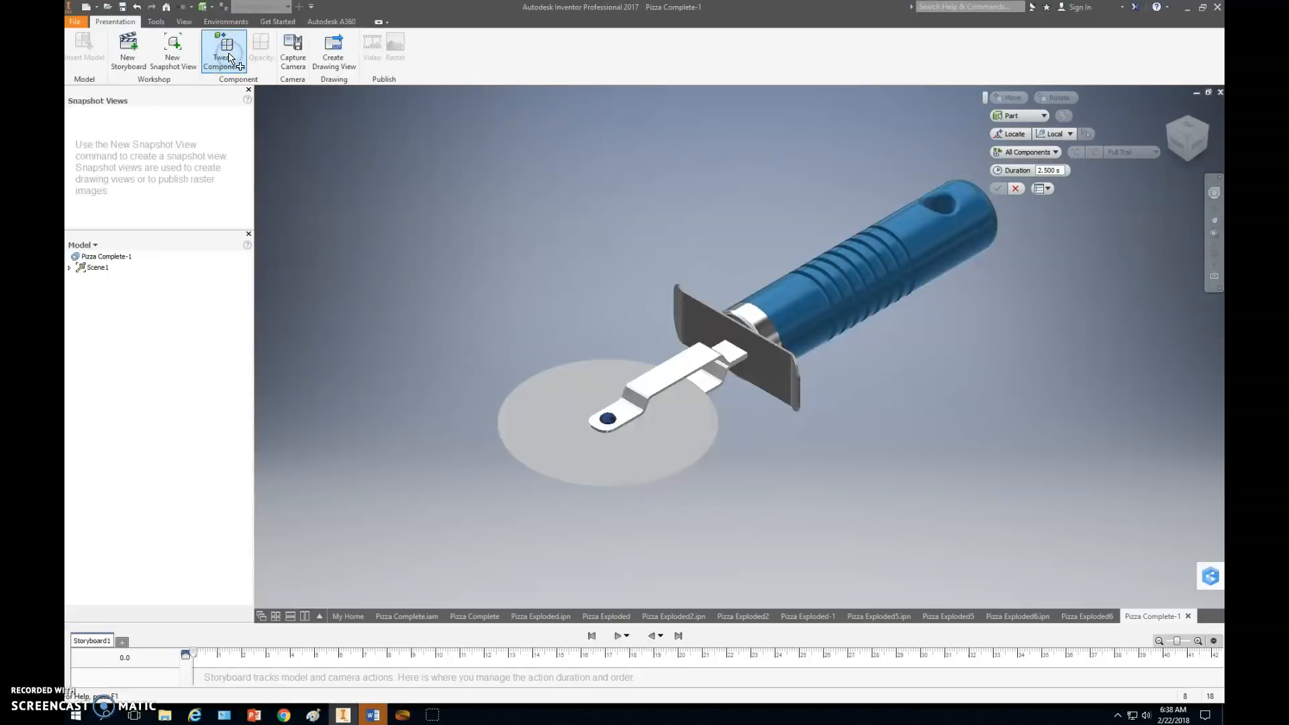
pyautogui.click(575, 418)
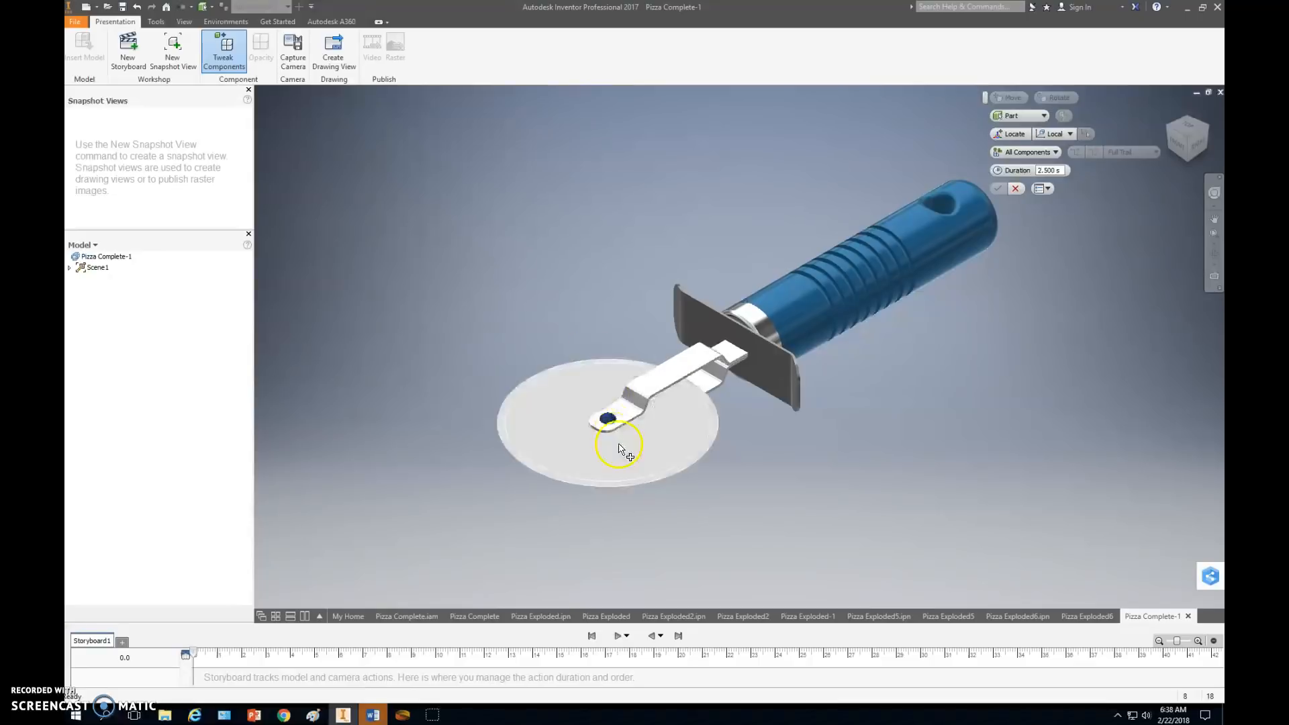
pyautogui.click(835, 297)
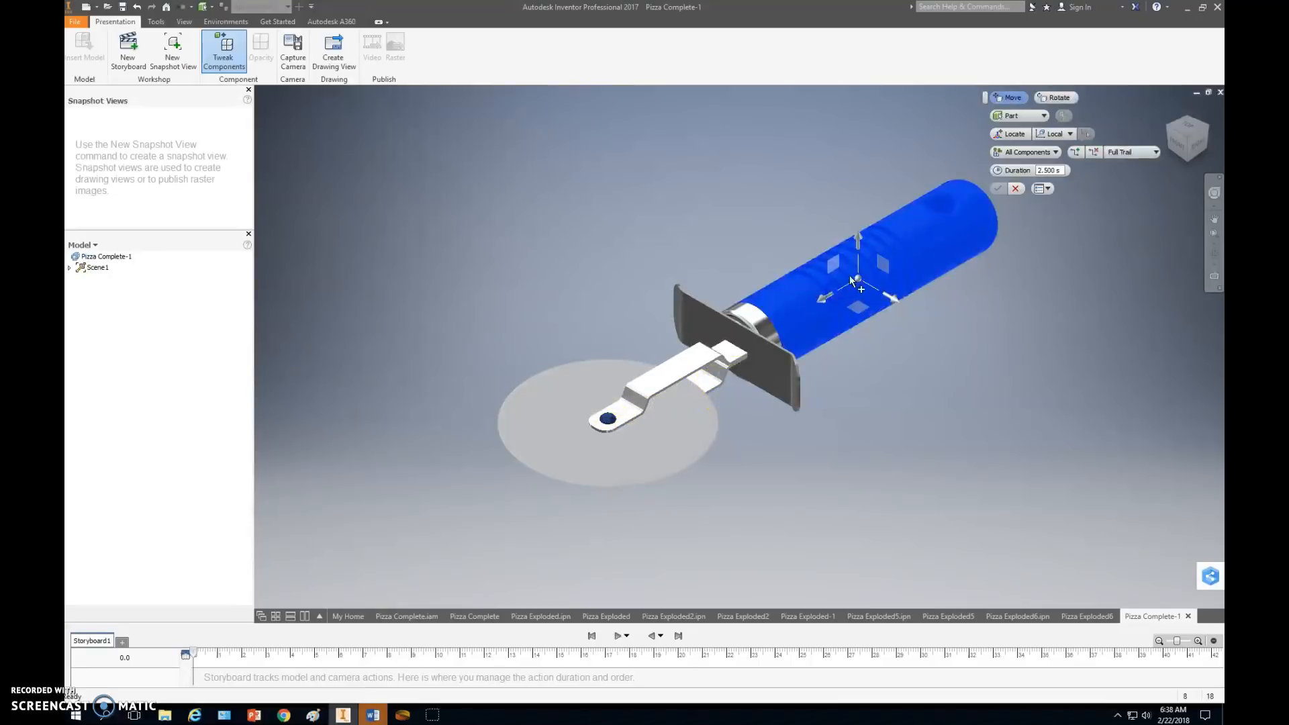
pyautogui.moveTo(827, 290); pyautogui.dragTo(944, 221)
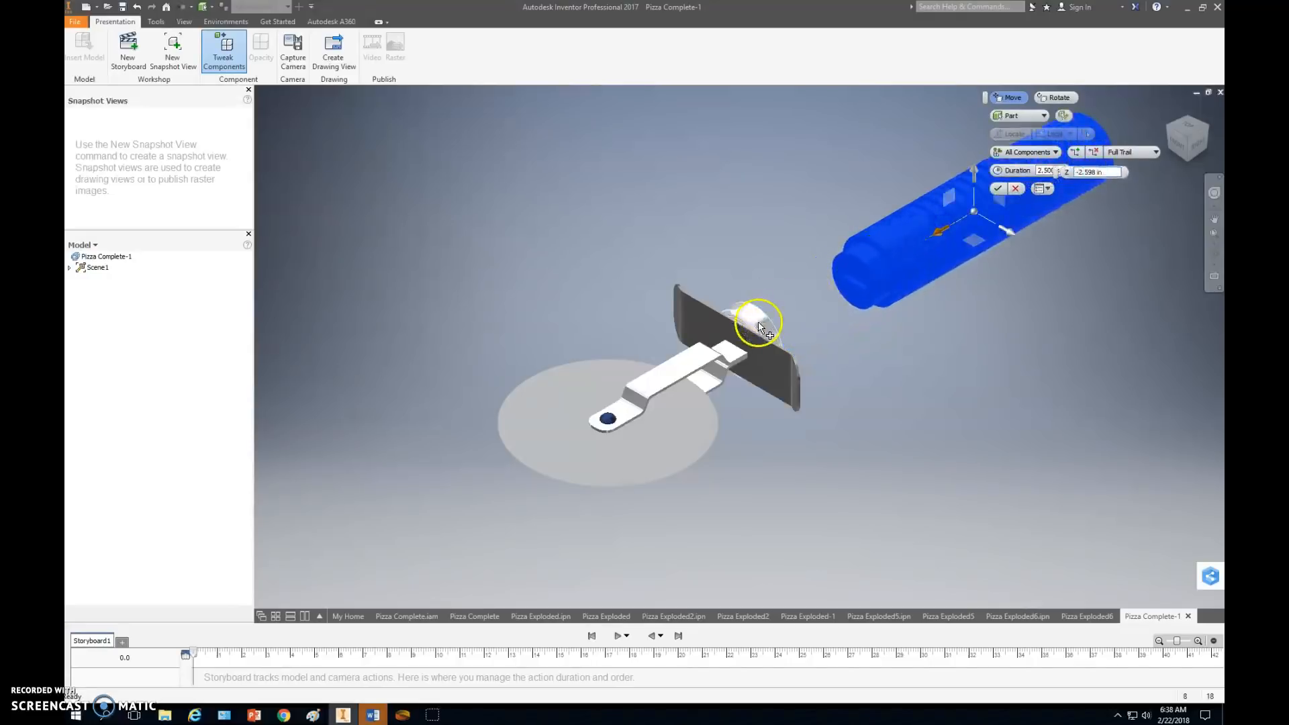
# Move the metal cap about 1.85 in toward the handle and slide the guard a shorter distance along the same axis.
pyautogui.click(759, 327)
pyautogui.moveTo(760, 326); pyautogui.dragTo(799, 320)
pyautogui.click(753, 339)
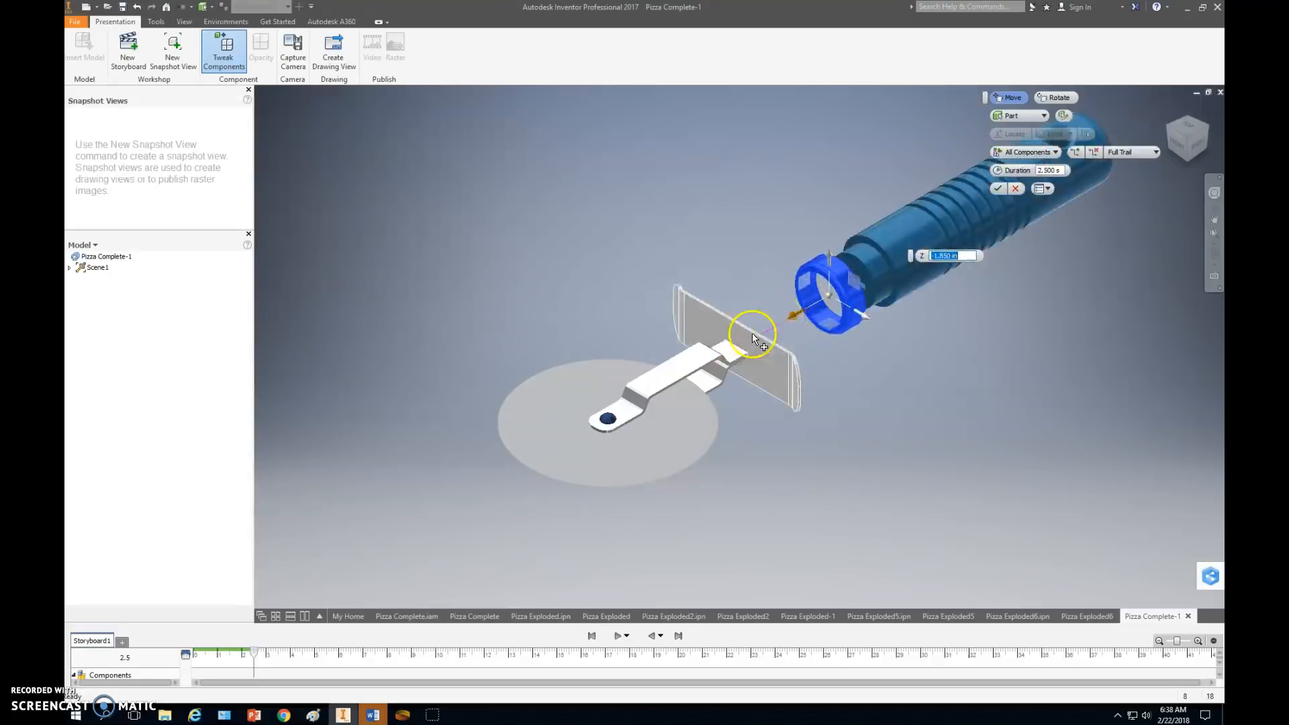
pyautogui.click(755, 338)
pyautogui.moveTo(704, 368); pyautogui.dragTo(754, 342)
# Lift the upper arm about 0.63 in and the rivet about 1.69 in above the blade, and apply the tweaks.
pyautogui.click(675, 344)
pyautogui.moveTo(676, 344); pyautogui.dragTo(667, 301)
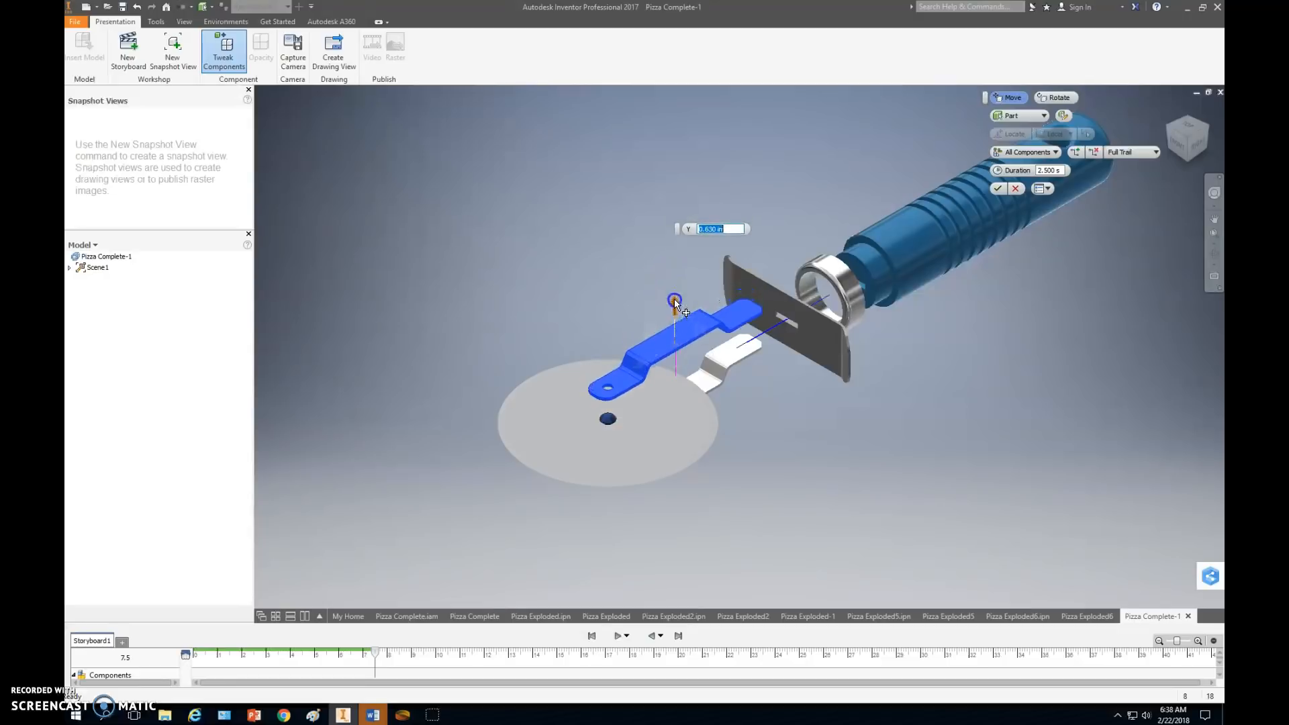
pyautogui.click(617, 422)
pyautogui.moveTo(609, 376); pyautogui.dragTo(599, 289)
pyautogui.click(602, 457)
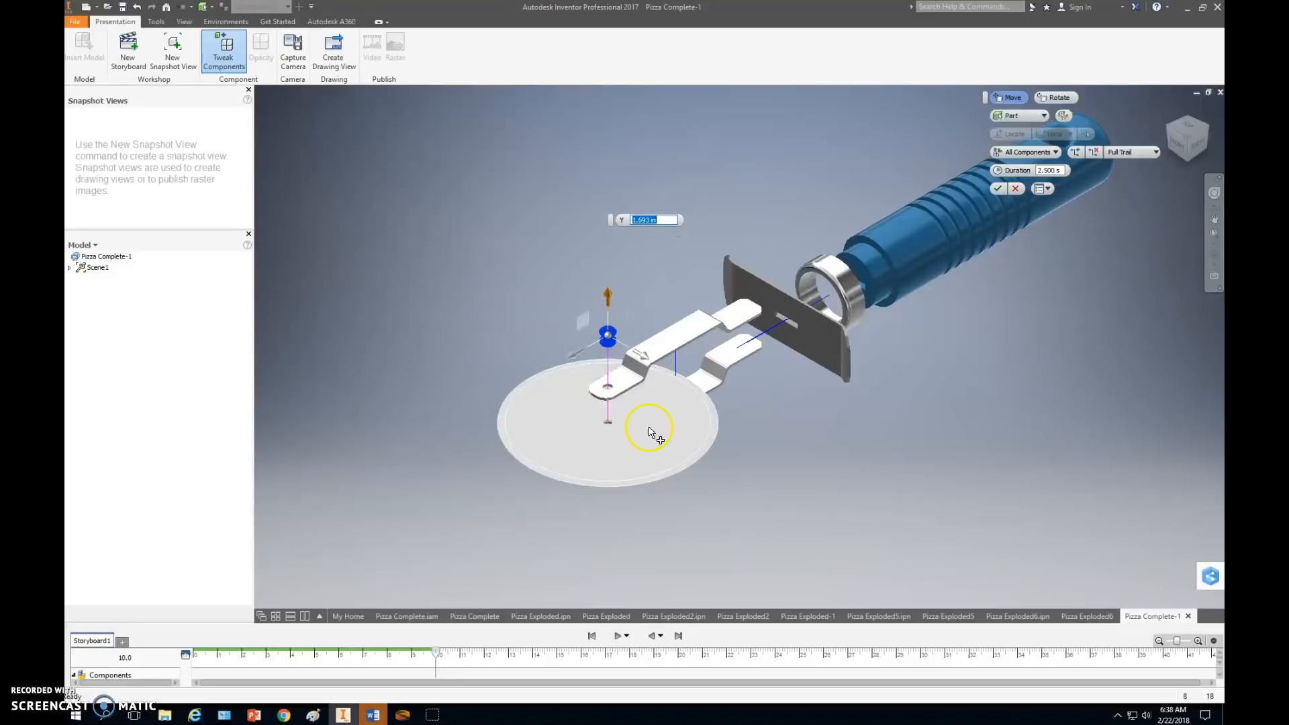
pyautogui.click(996, 188)
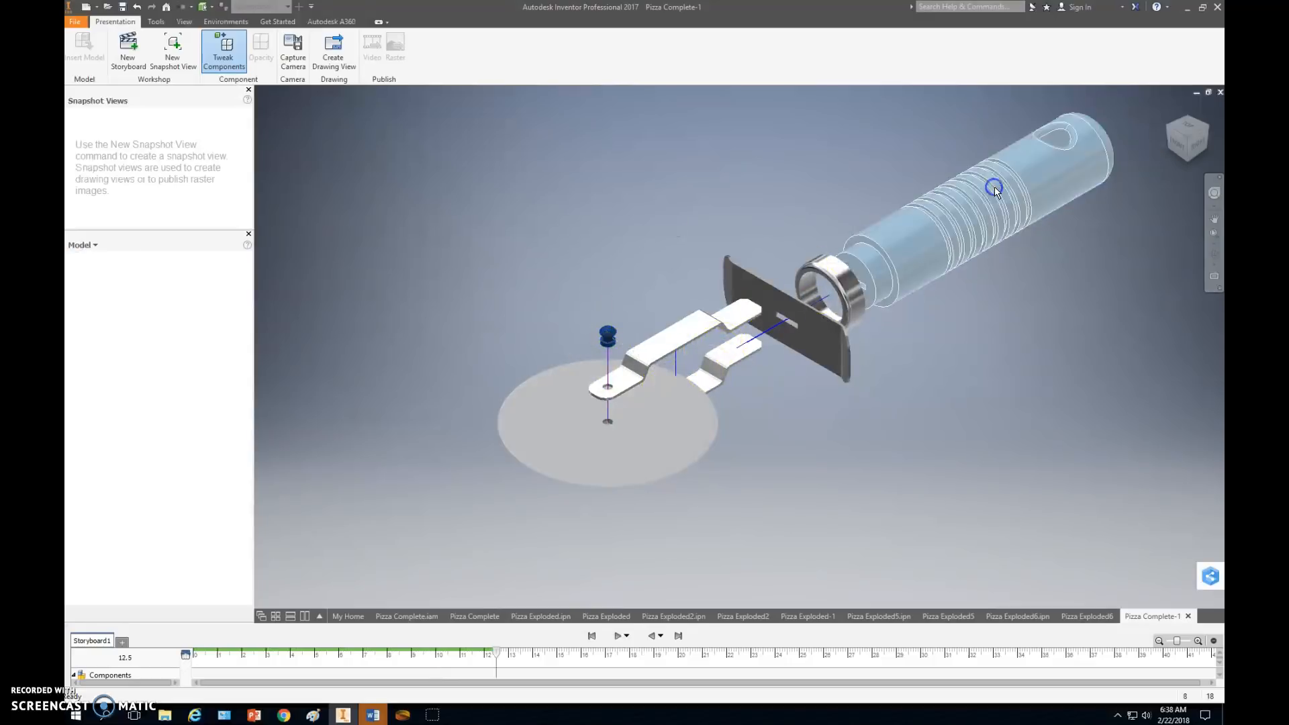
# Save the presentation as Pizza Exploded7 in the Pizza Cutter folder, continuing despite the unavailable project location.
pyautogui.click(75, 22)
pyautogui.click(94, 155)
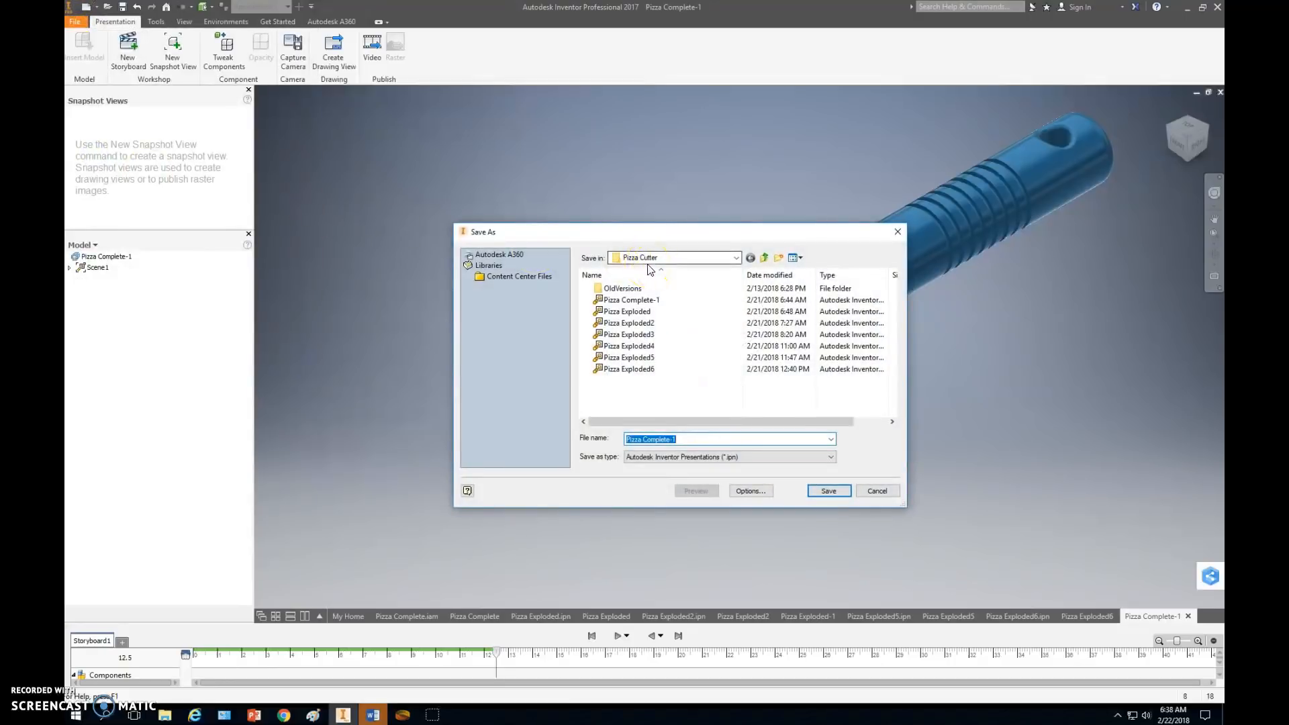
pyautogui.write('Pizza ')
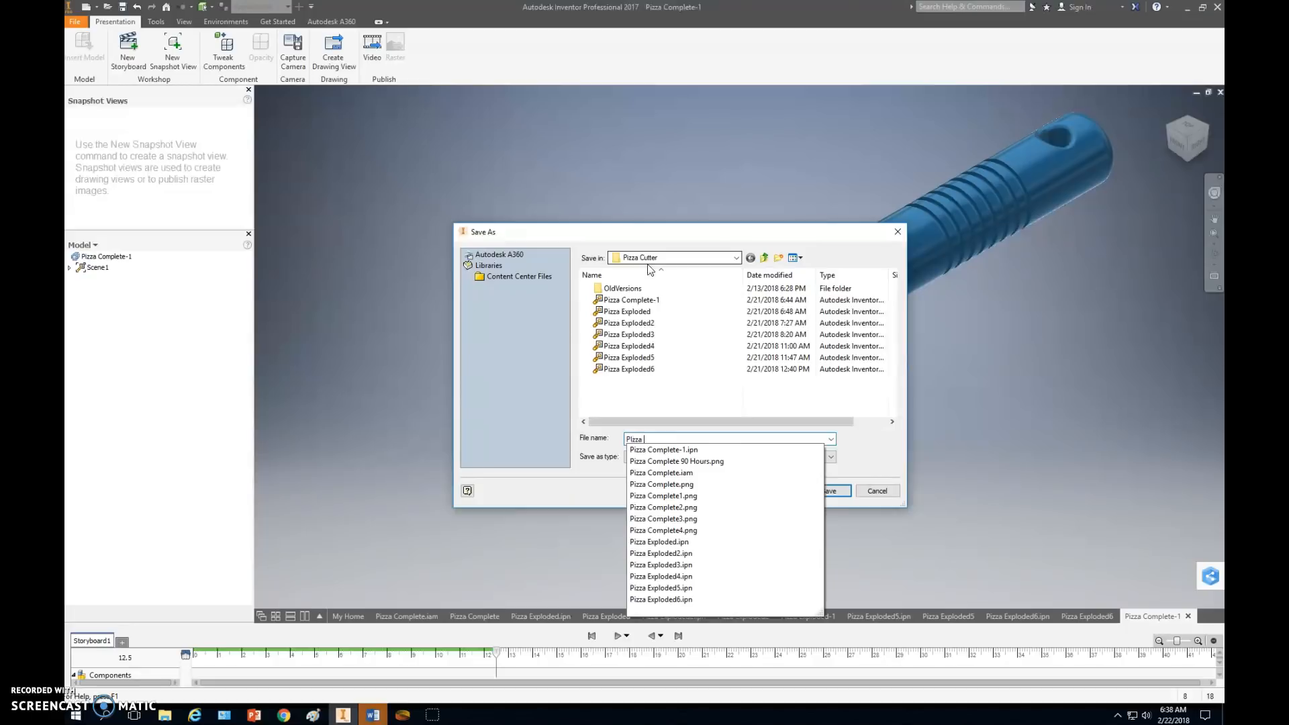
pyautogui.write('Exploded')
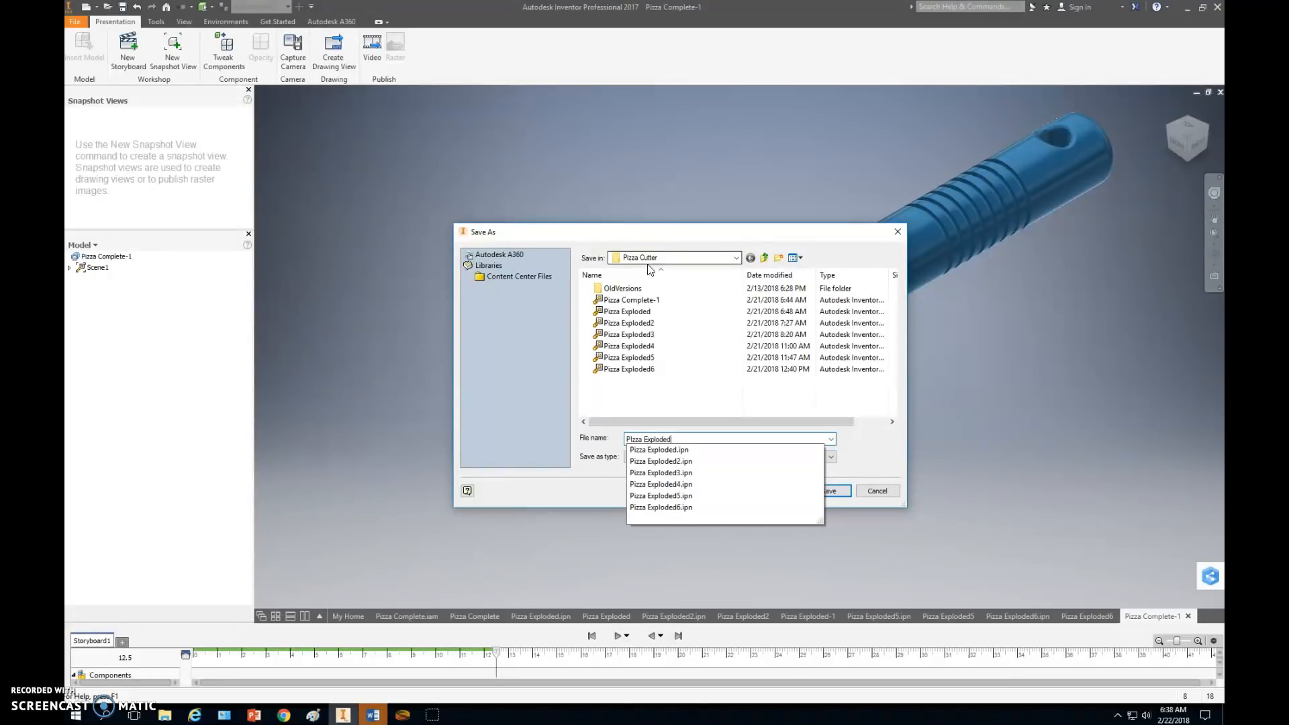
pyautogui.write('7')
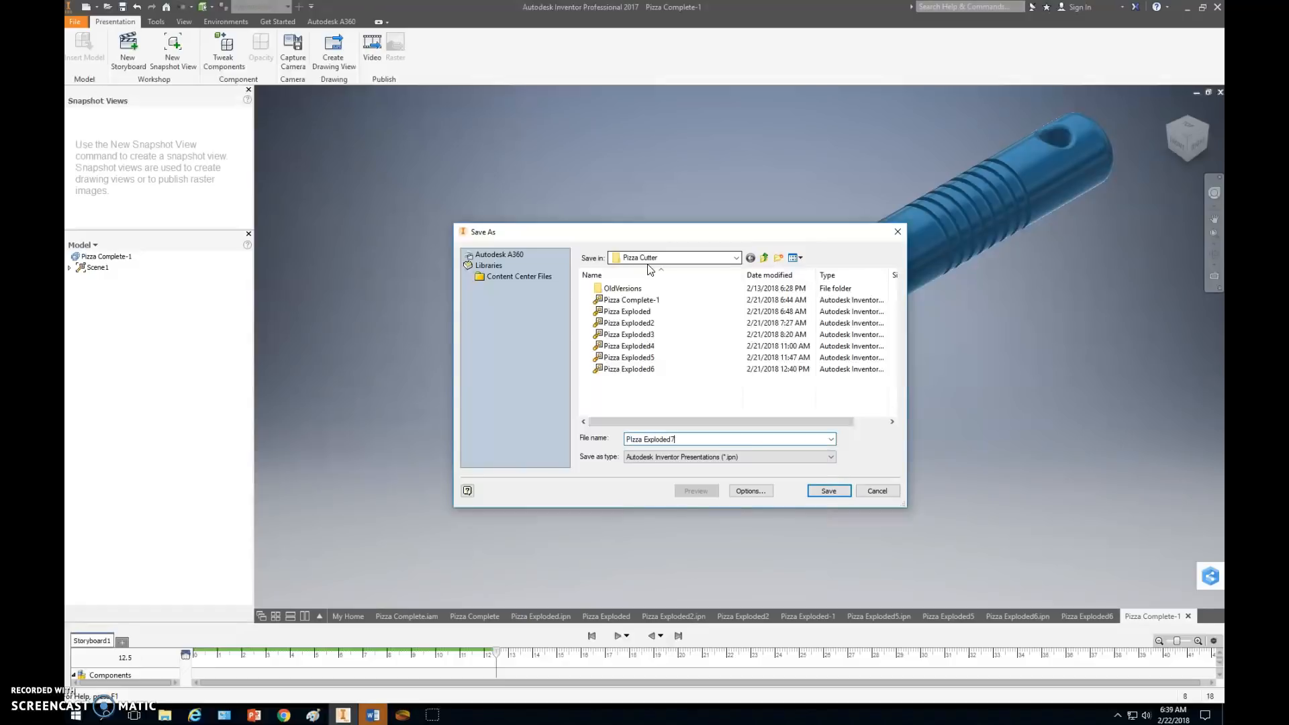
pyautogui.press('Return')
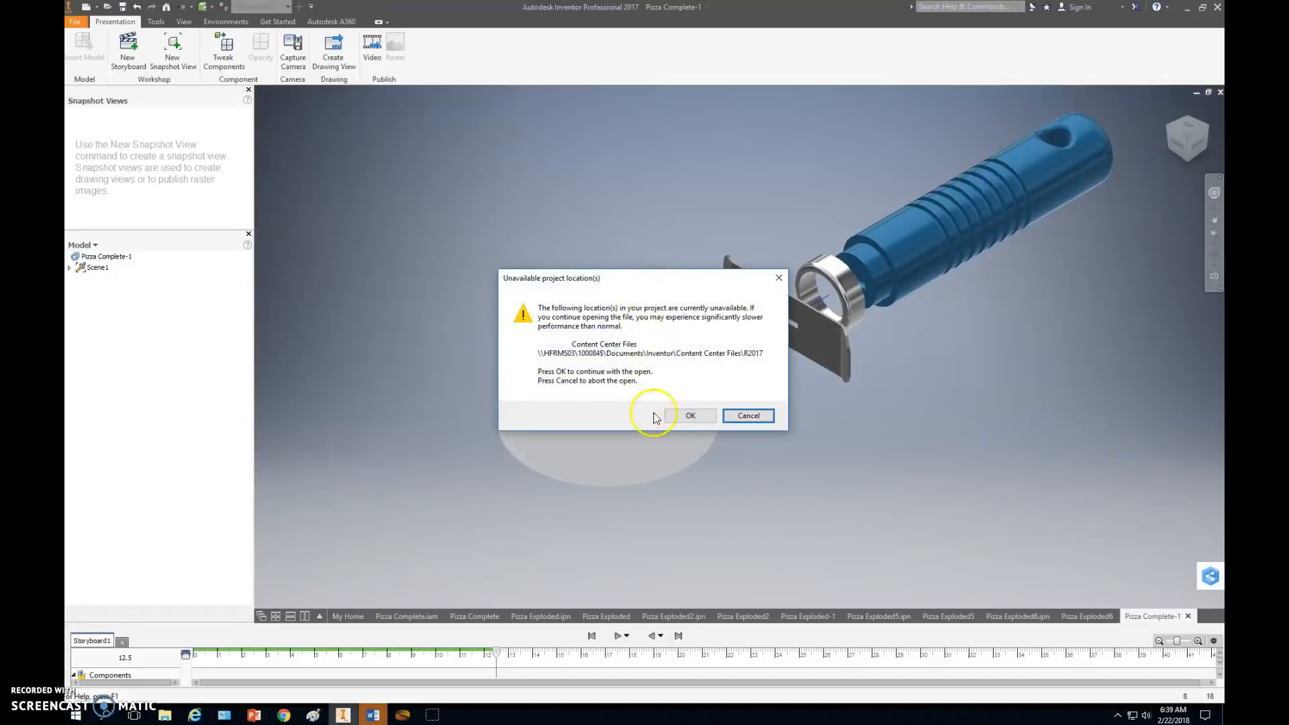
pyautogui.click(682, 416)
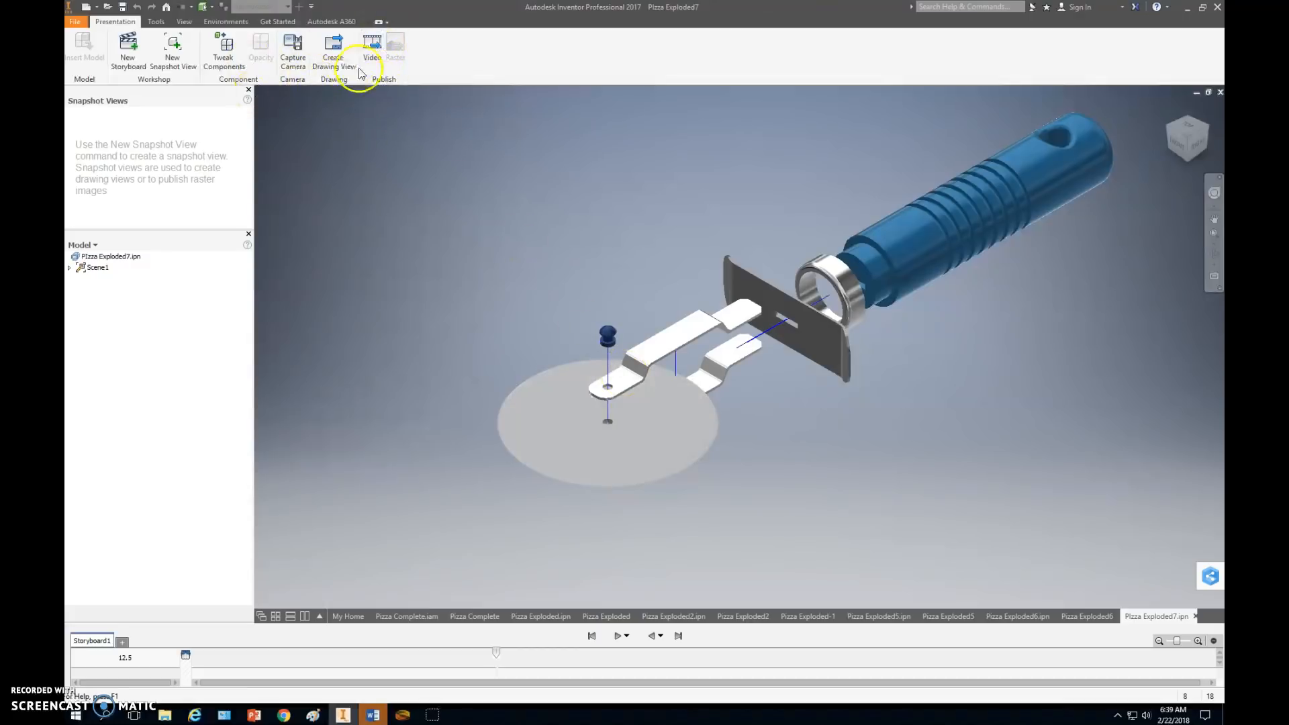
# Create a drawing view from the presentation with the Standard.idw template, letting a snapshot view be added automatically.
pyautogui.click(86, 8)
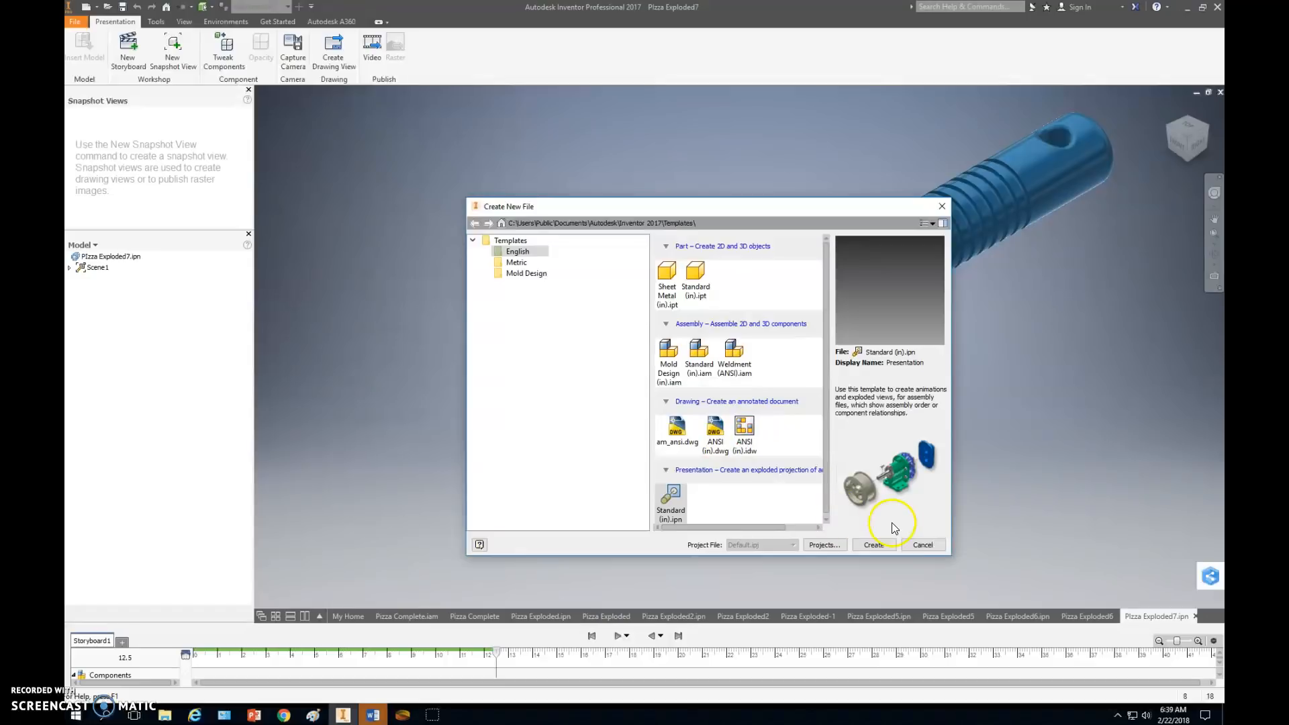
pyautogui.click(922, 544)
pyautogui.click(332, 44)
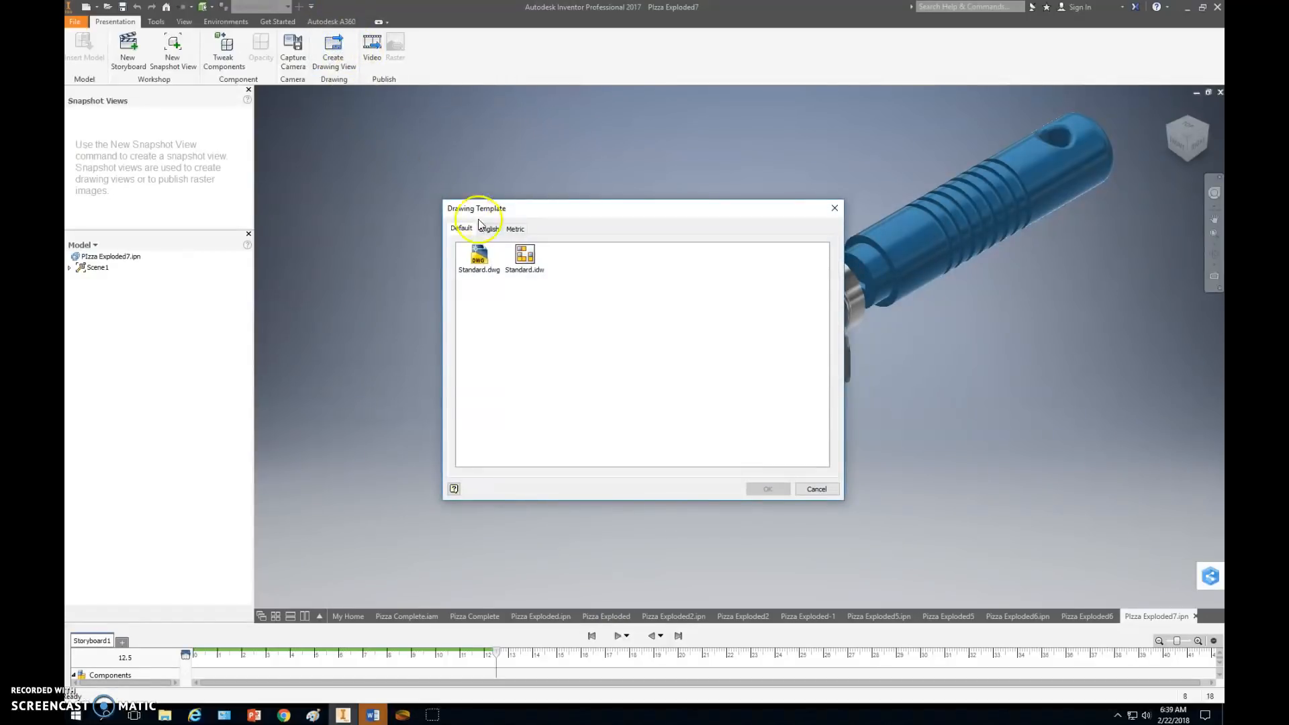
pyautogui.doubleClick(526, 256)
pyautogui.click(702, 417)
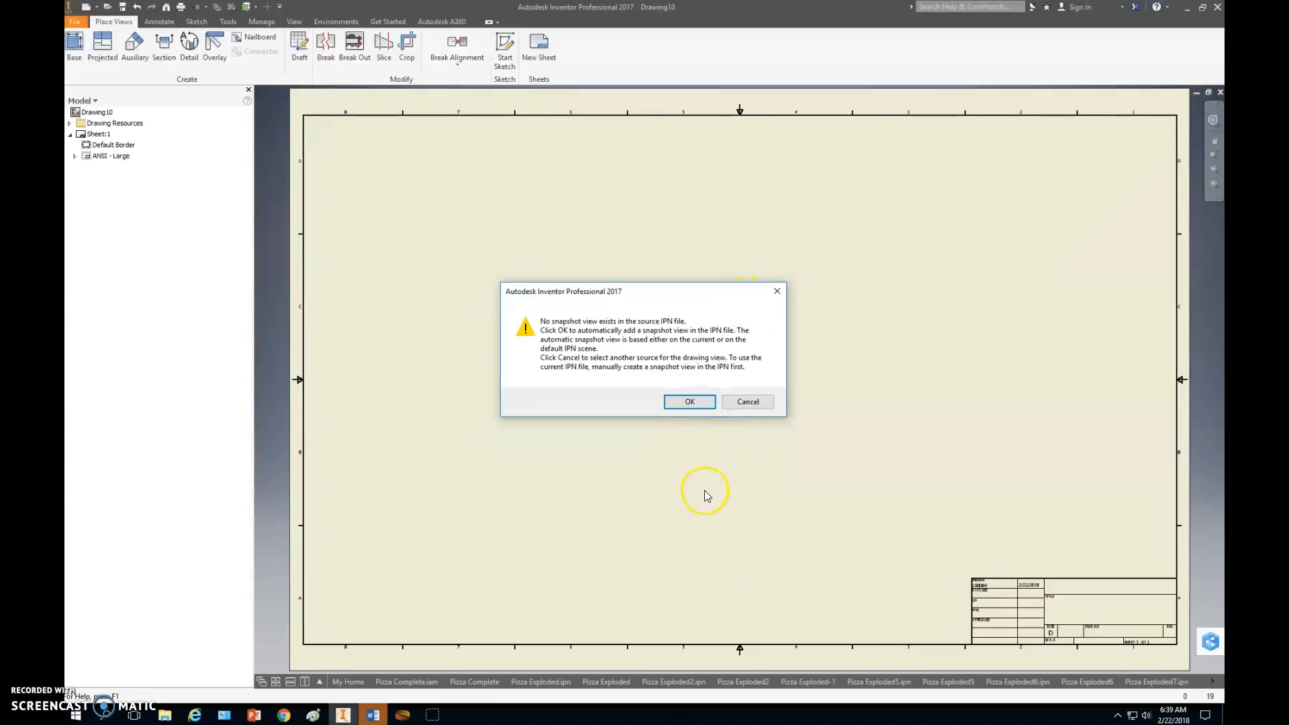
pyautogui.click(689, 403)
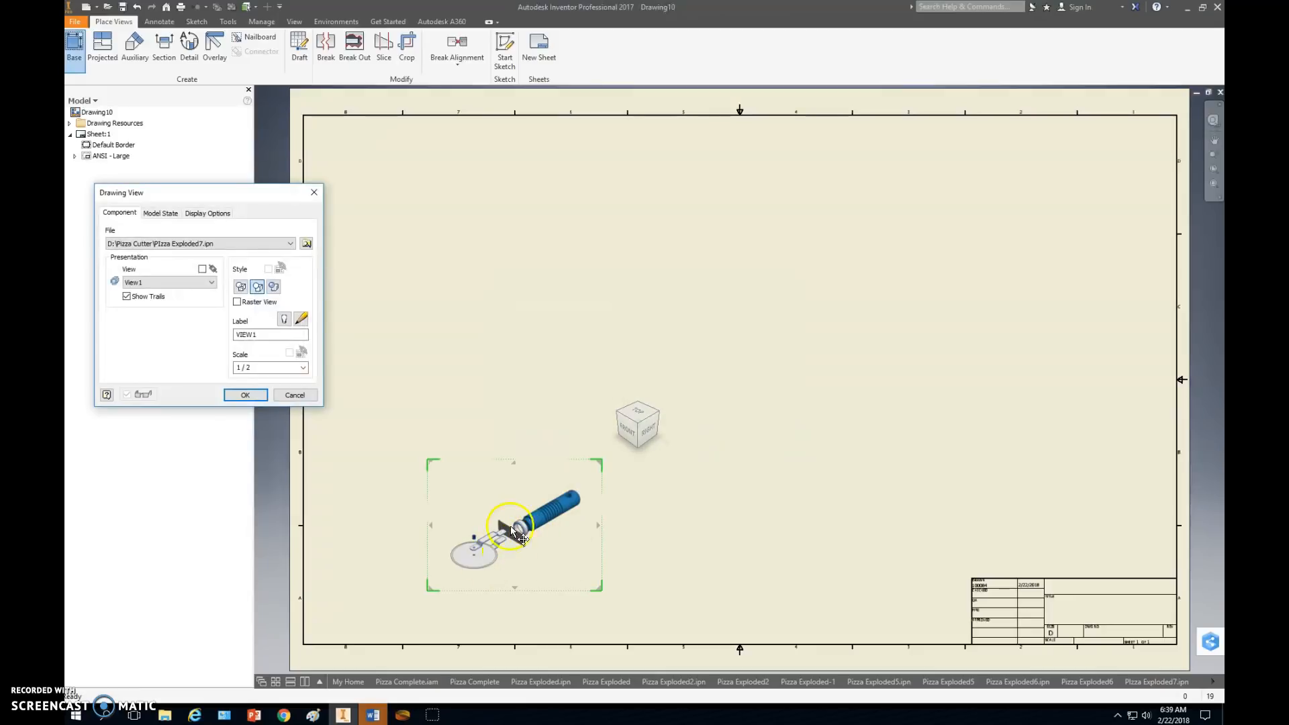
# Move the exploded view to the upper right area of the sheet and set its scale to 1:1.
pyautogui.moveTo(535, 525)
pyautogui.mouseDown()
pyautogui.moveTo(591, 511)
pyautogui.moveTo(964, 314)
pyautogui.mouseUp()
pyautogui.click(1018, 316)
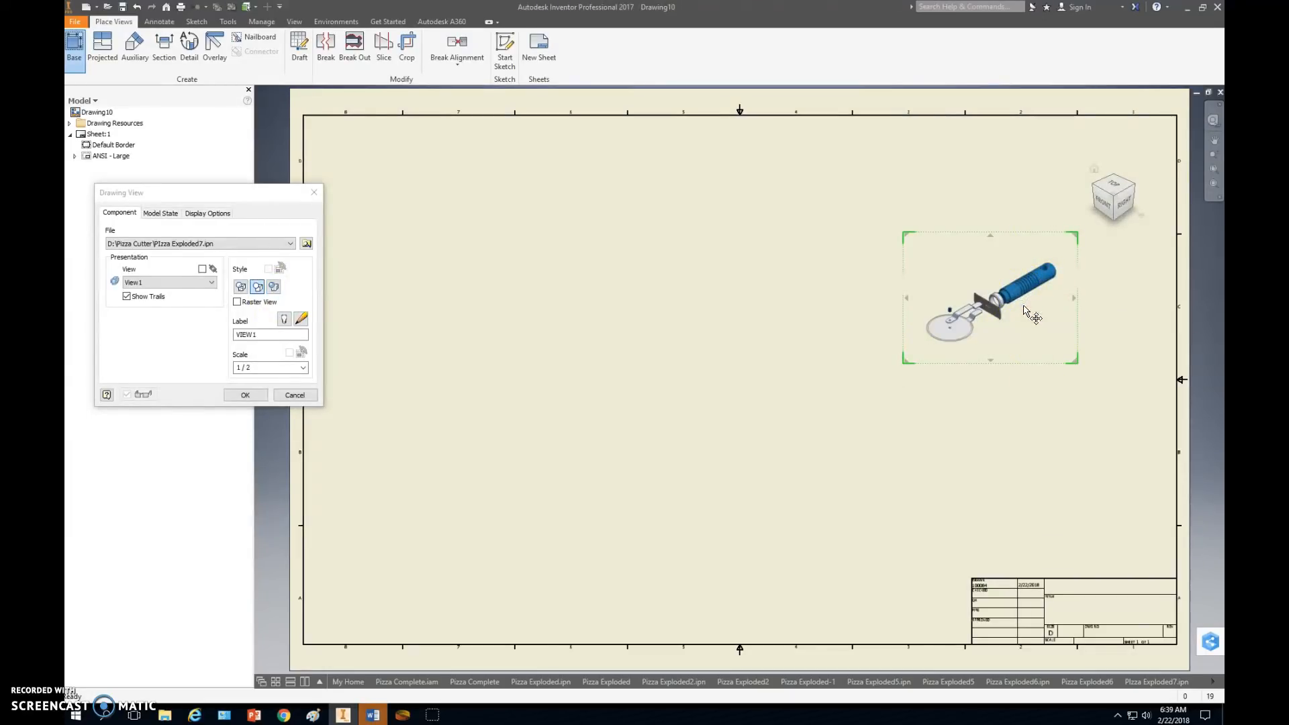
pyautogui.moveTo(1024, 312); pyautogui.dragTo(447, 300)
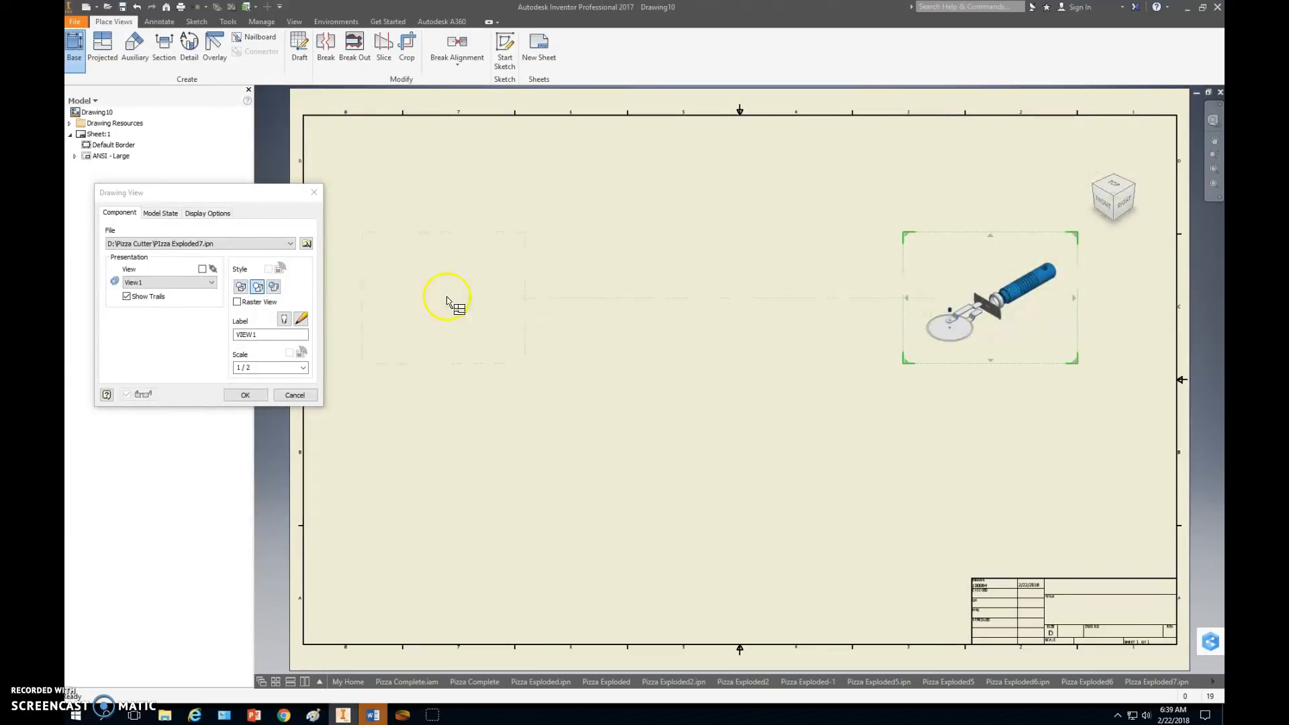
pyautogui.click(302, 368)
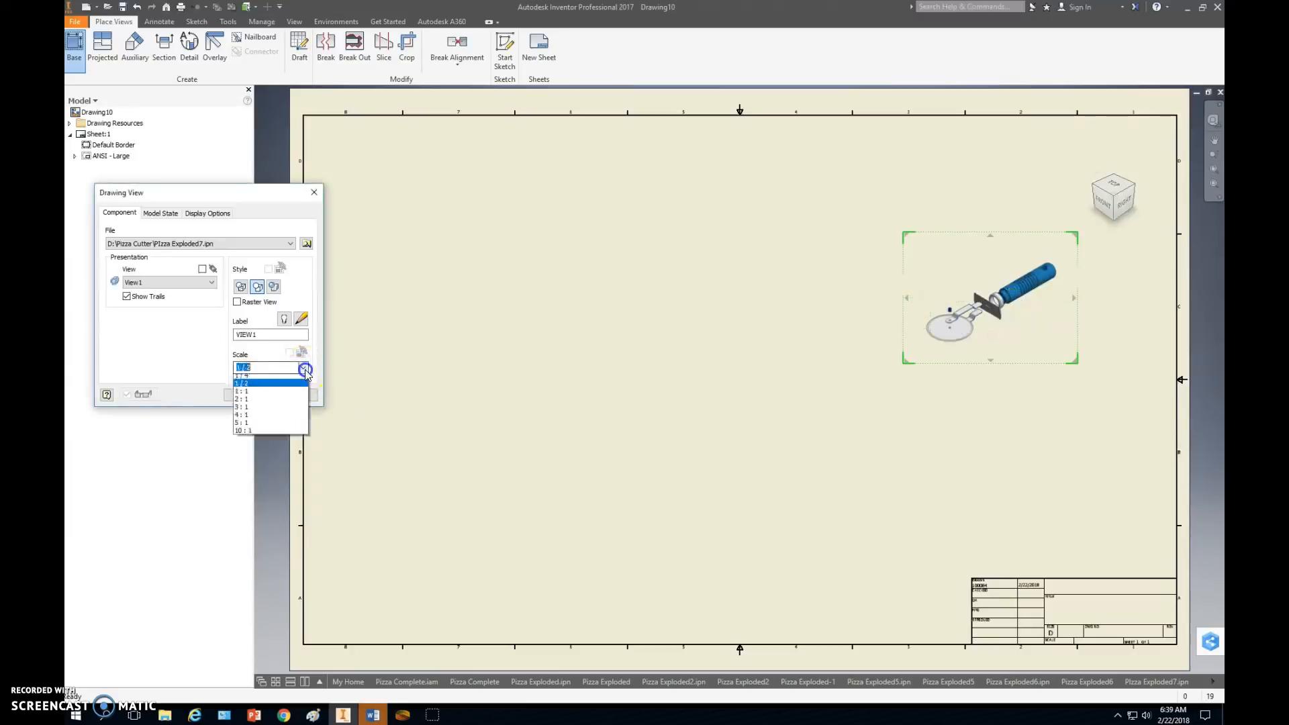
pyautogui.click(252, 394)
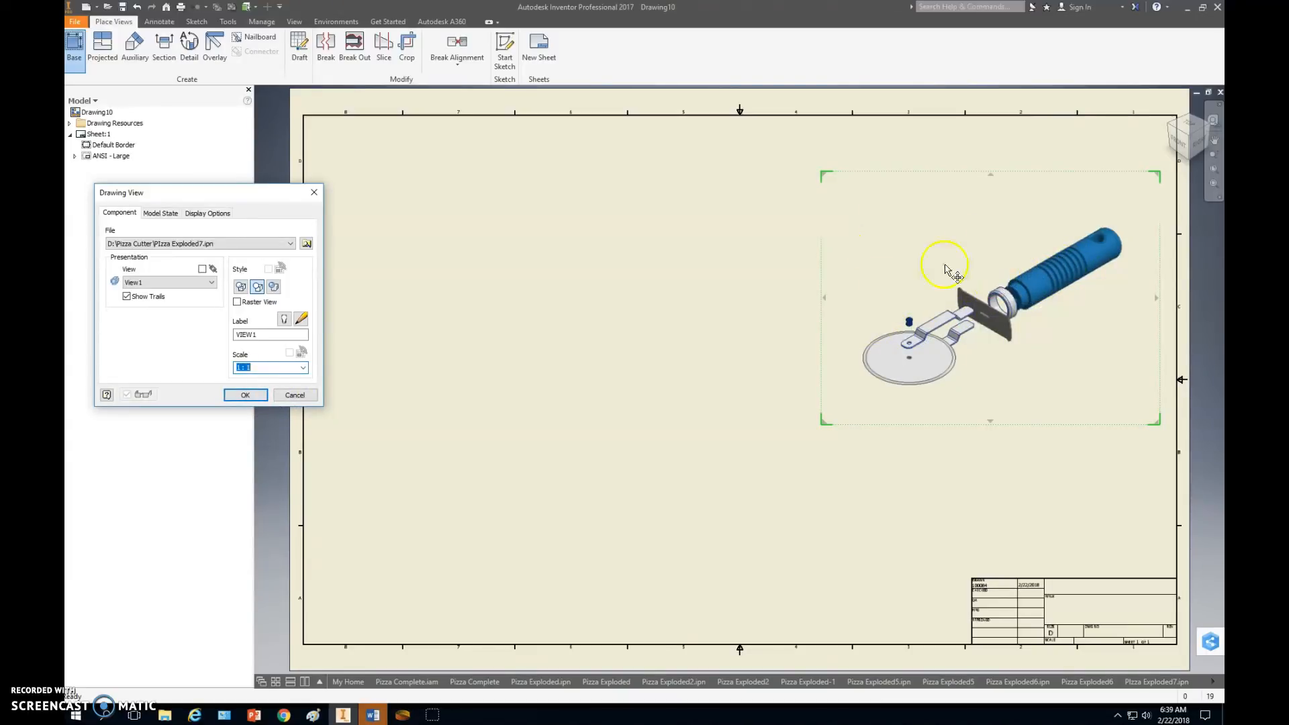
pyautogui.click(307, 367)
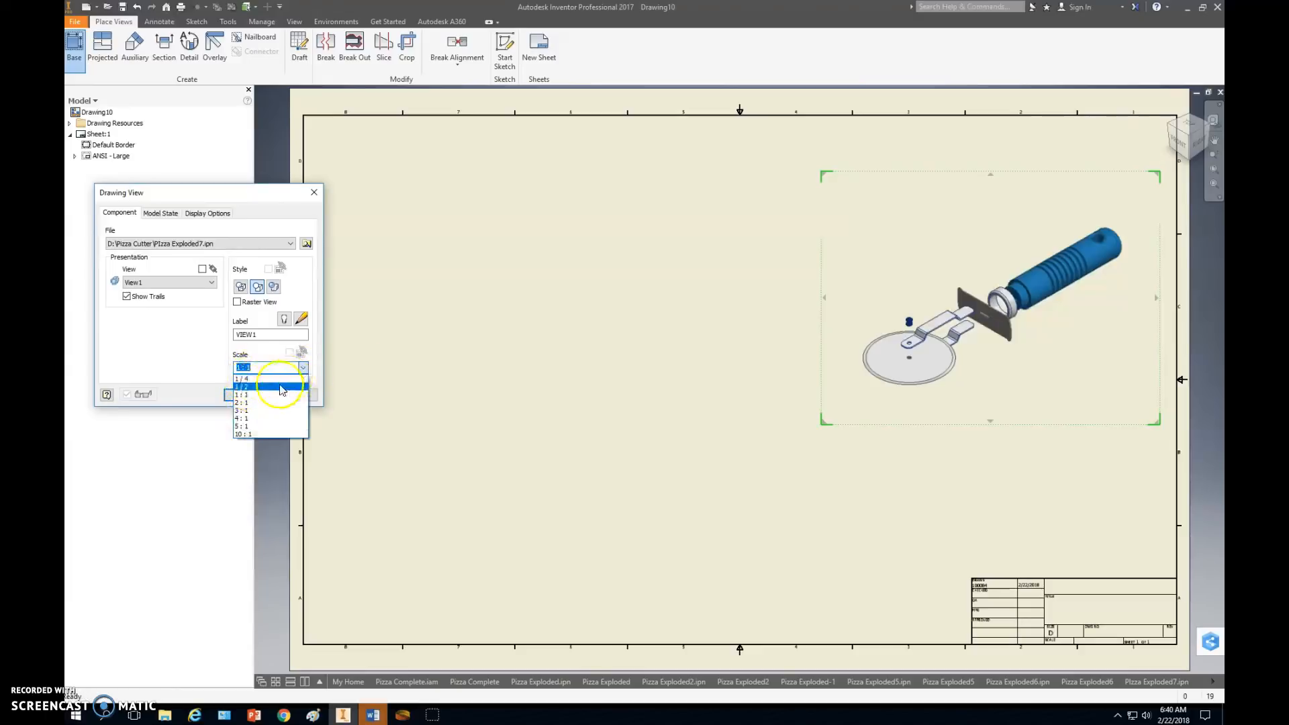
pyautogui.click(259, 395)
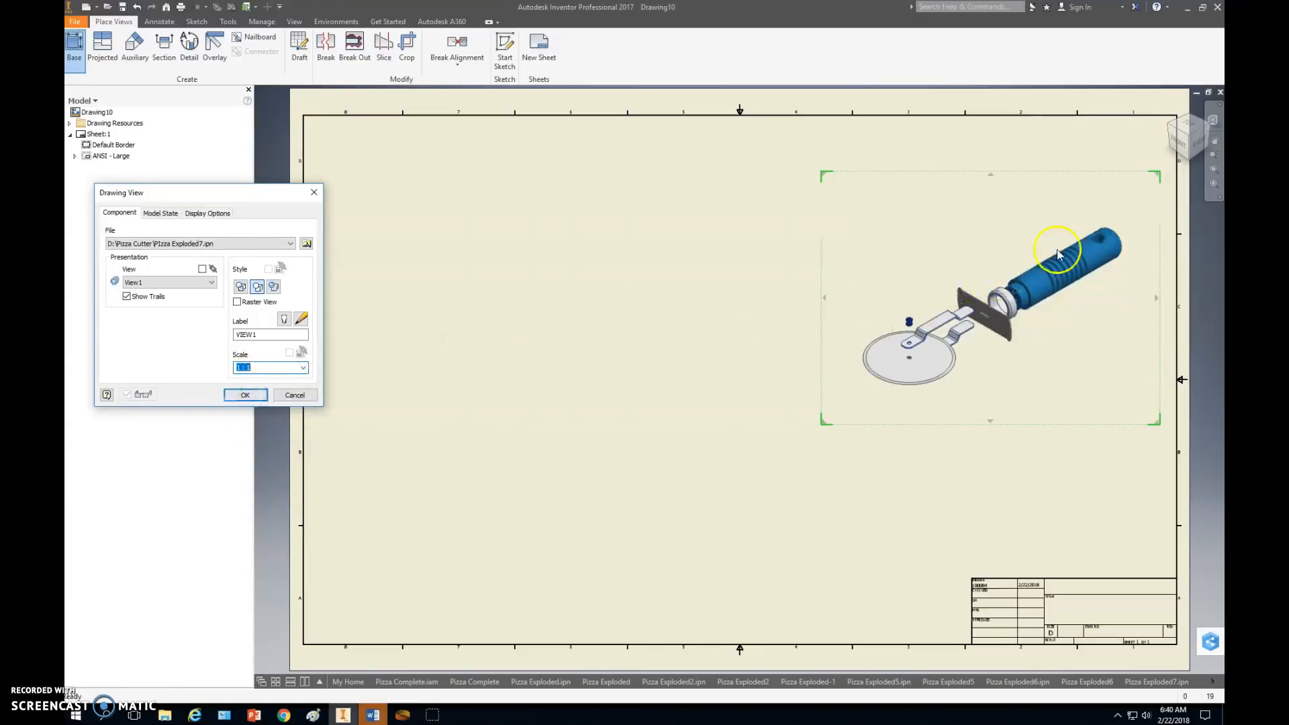
# Reorient the exploded view to an isometric angle with the handle upright and shift it toward the sheet's right border.
pyautogui.click(1186, 132)
pyautogui.click(1189, 133)
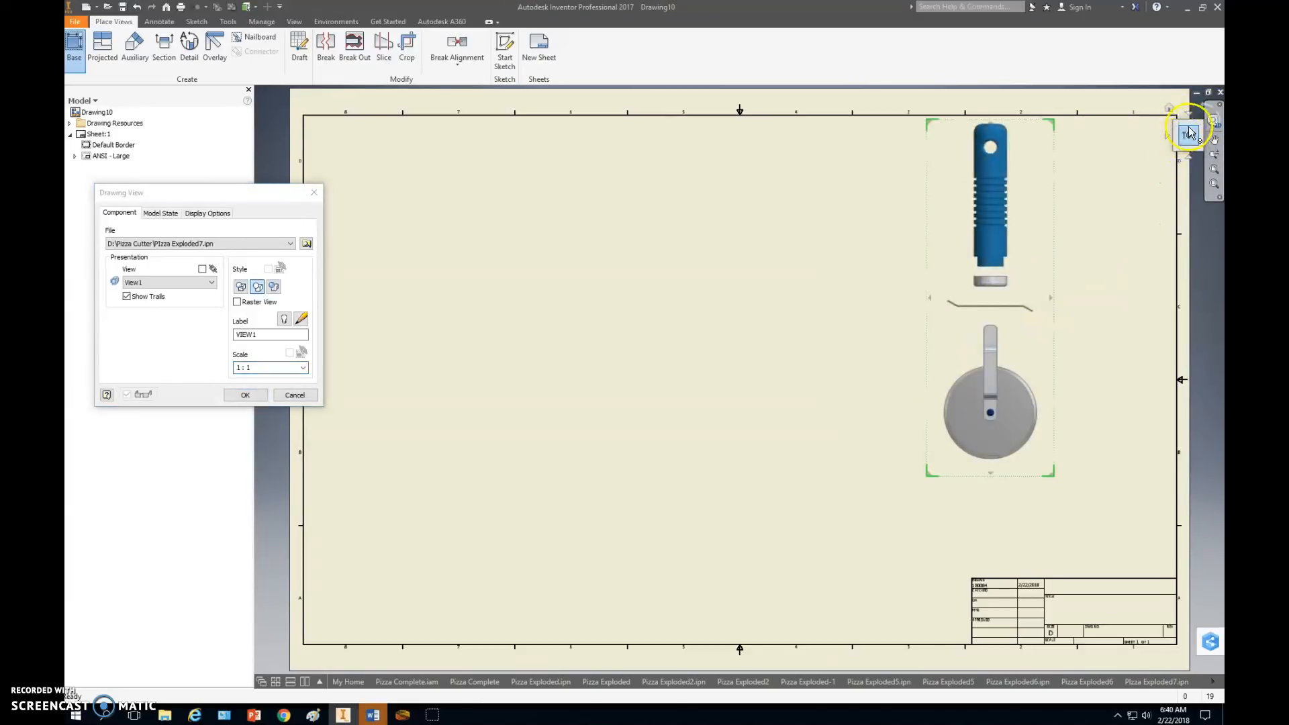
pyautogui.click(1201, 126)
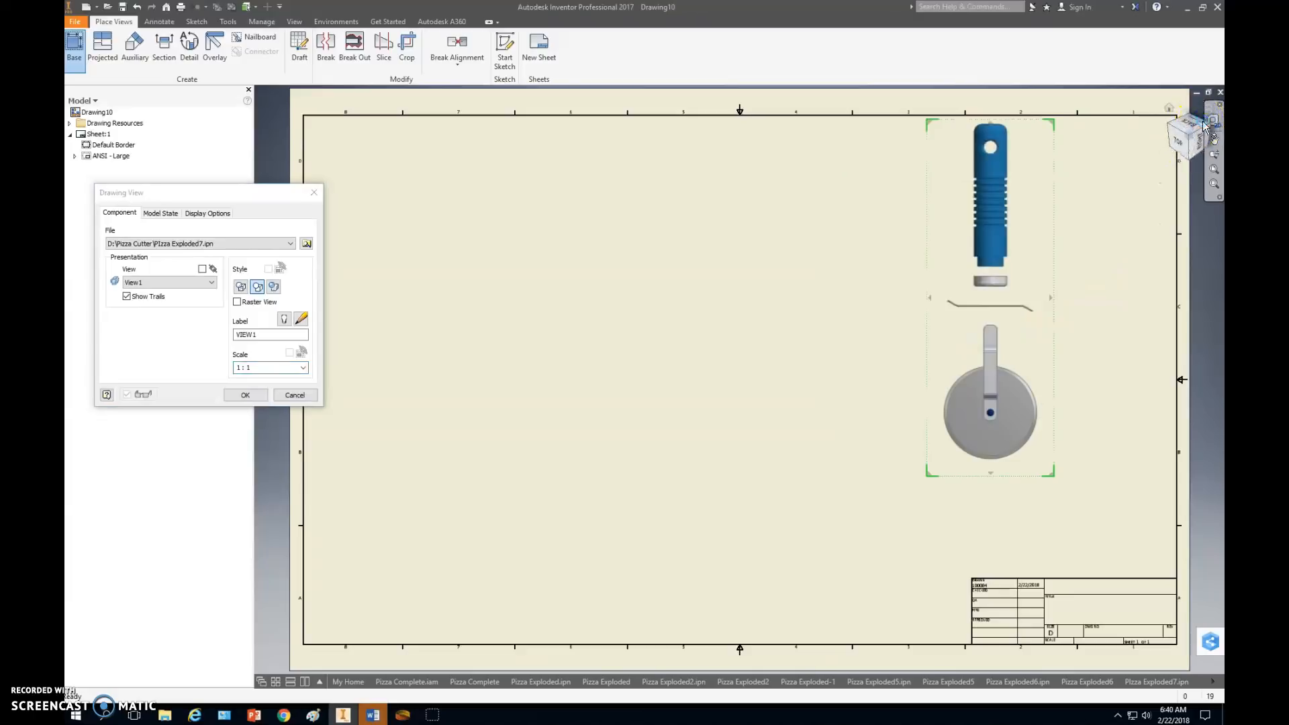
pyautogui.click(1084, 289)
pyautogui.moveTo(996, 307); pyautogui.dragTo(1074, 339)
pyautogui.click(703, 479)
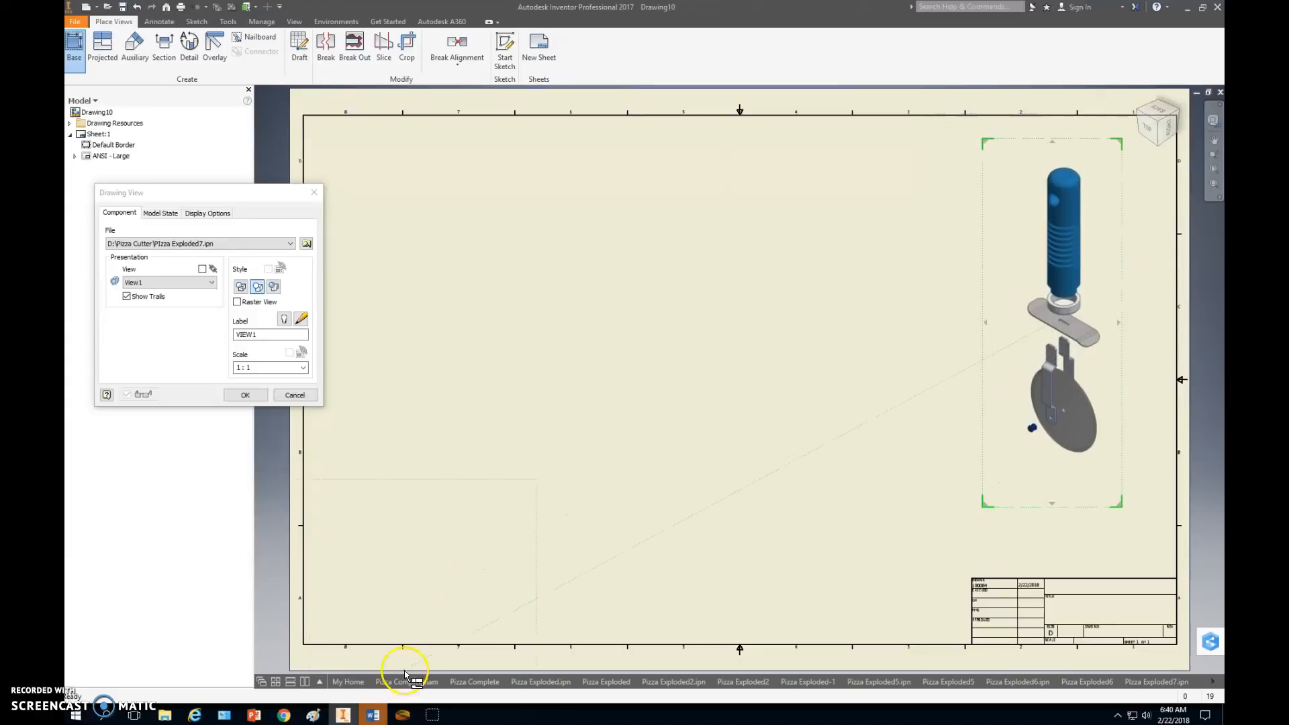
# Check the Pizza Cutter Details reference sheet in Chrome, return to Inventor and finish placing the exploded view.
pyautogui.click(283, 714)
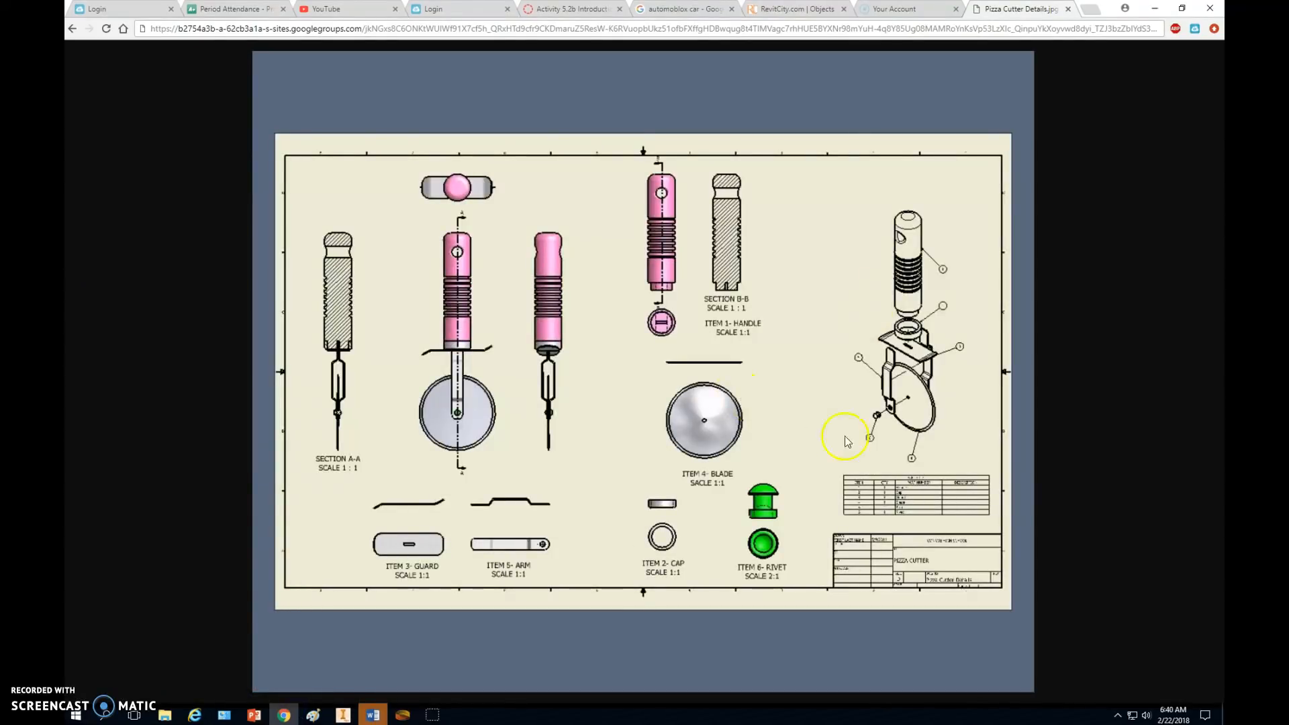
pyautogui.hotkey('alt', 'Tab')
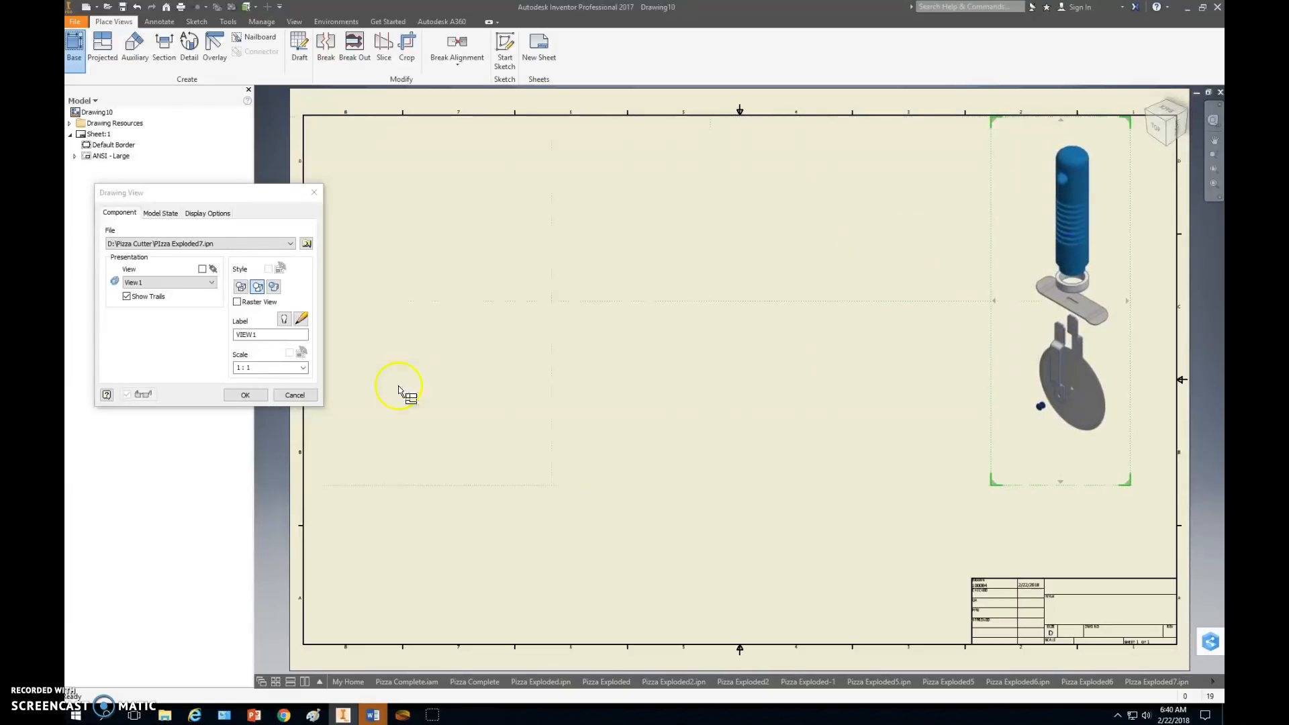
pyautogui.click(243, 394)
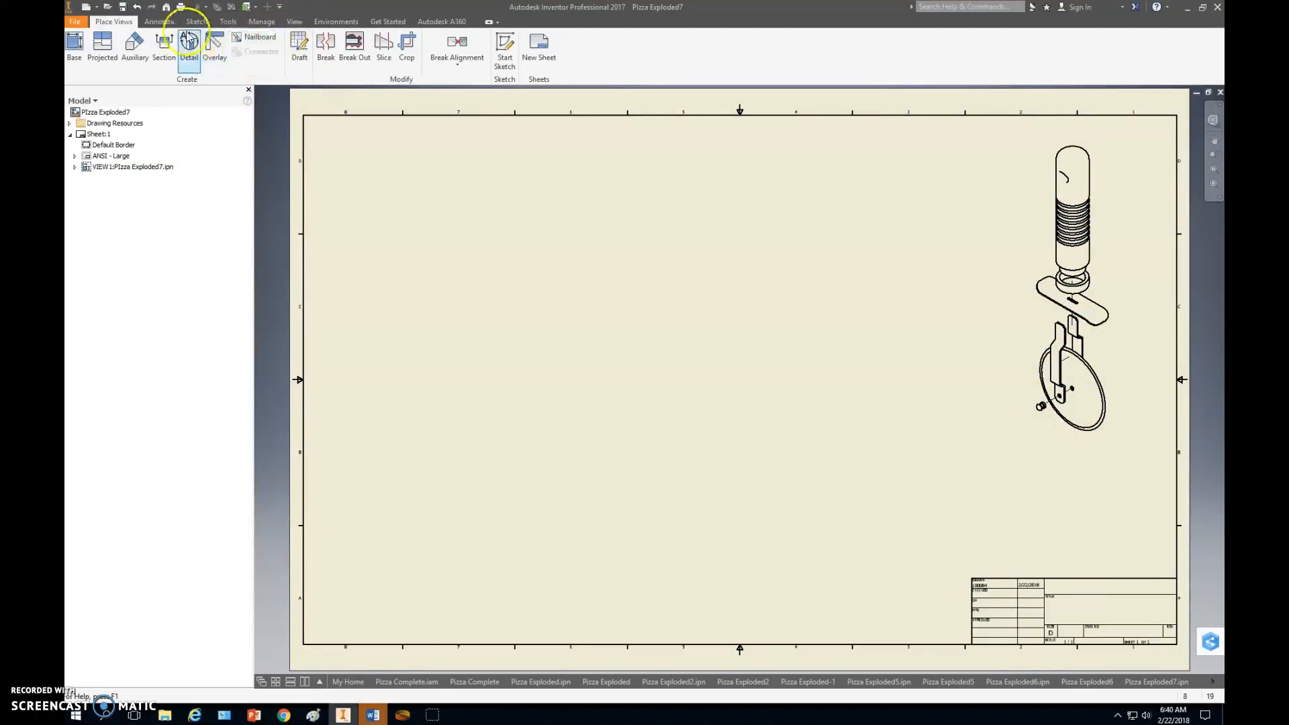
# Set up a parts list sourced from Pizza Complete.iam with the BOM view set to Parts Only.
pyautogui.click(161, 22)
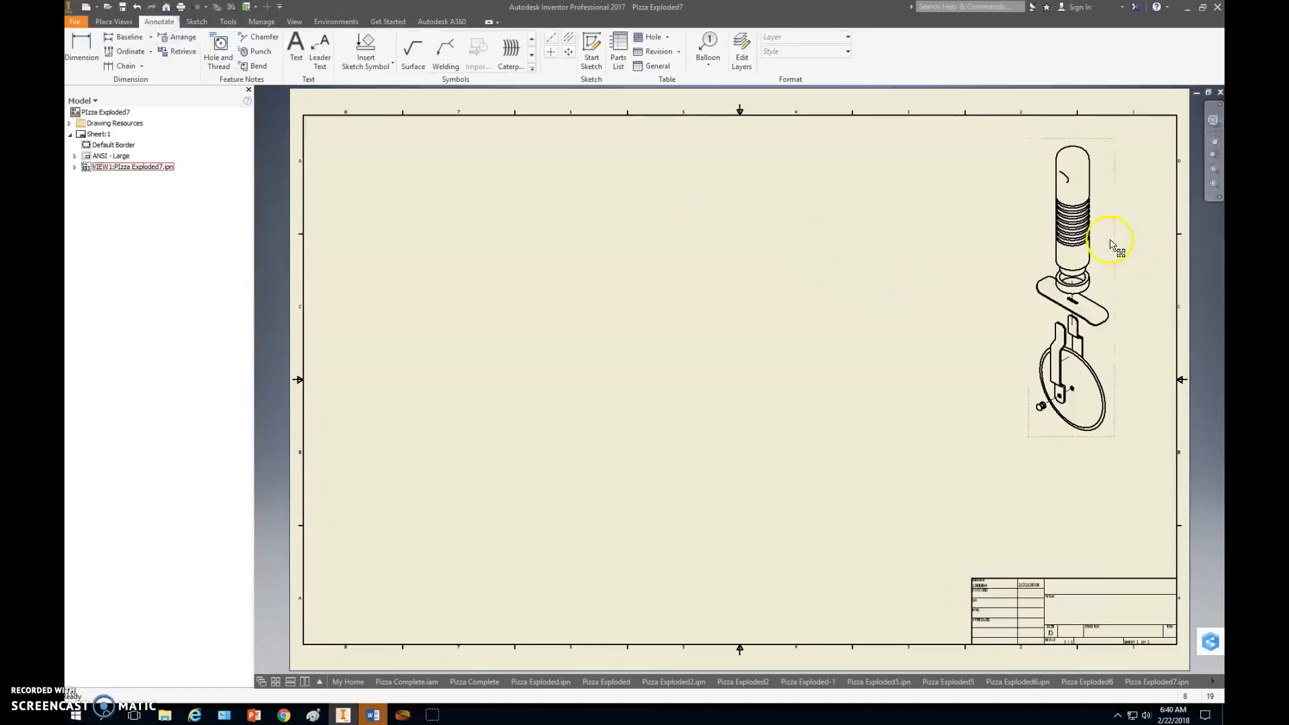
pyautogui.click(711, 50)
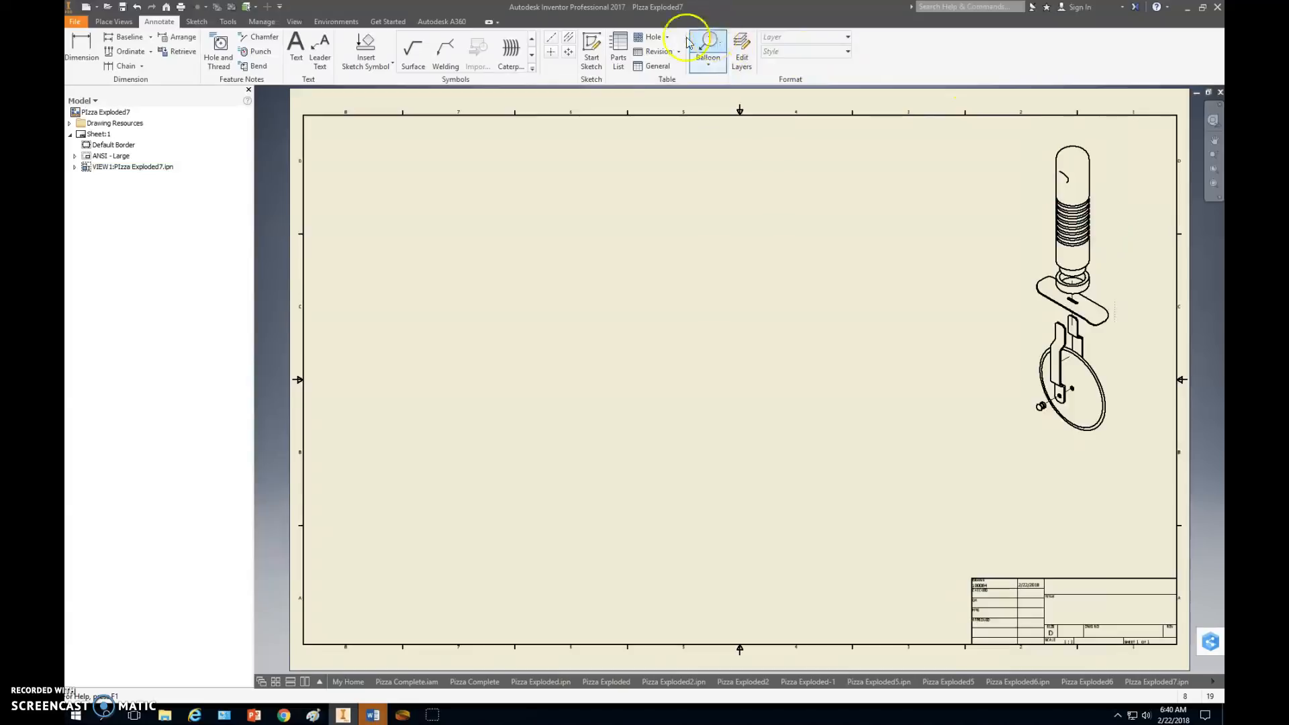
pyautogui.click(618, 59)
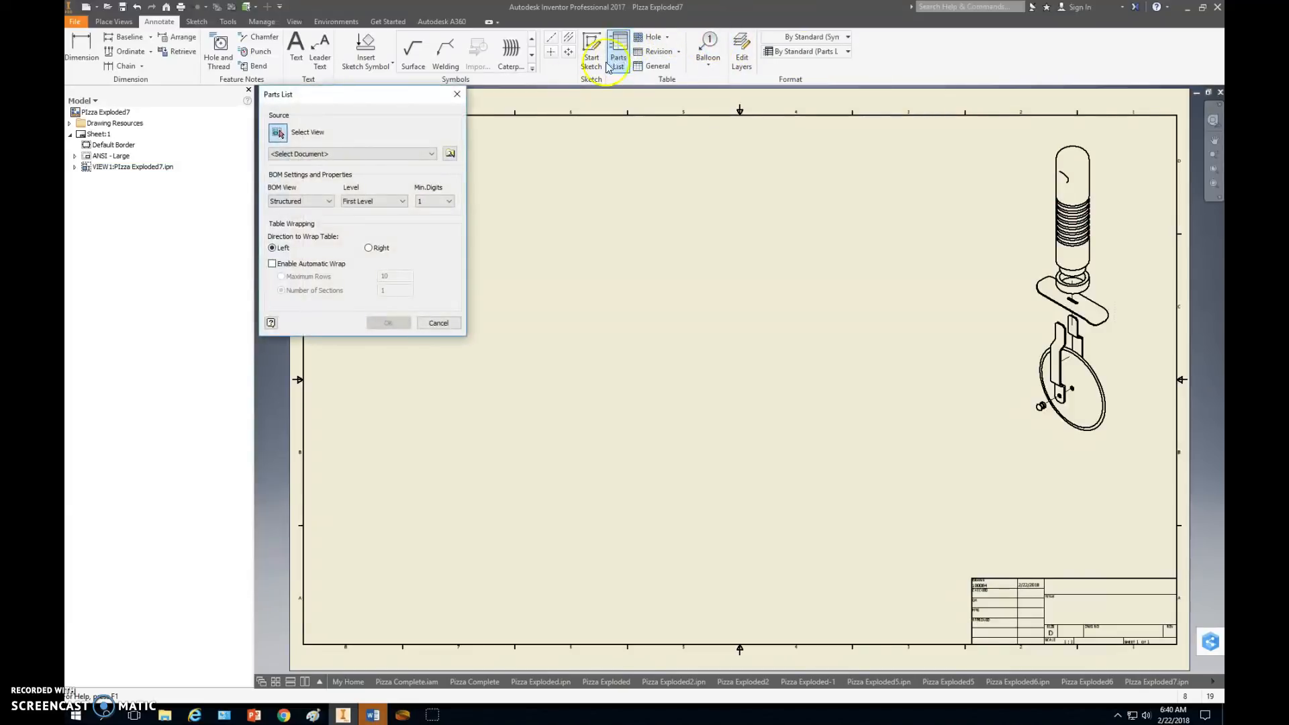
pyautogui.click(433, 154)
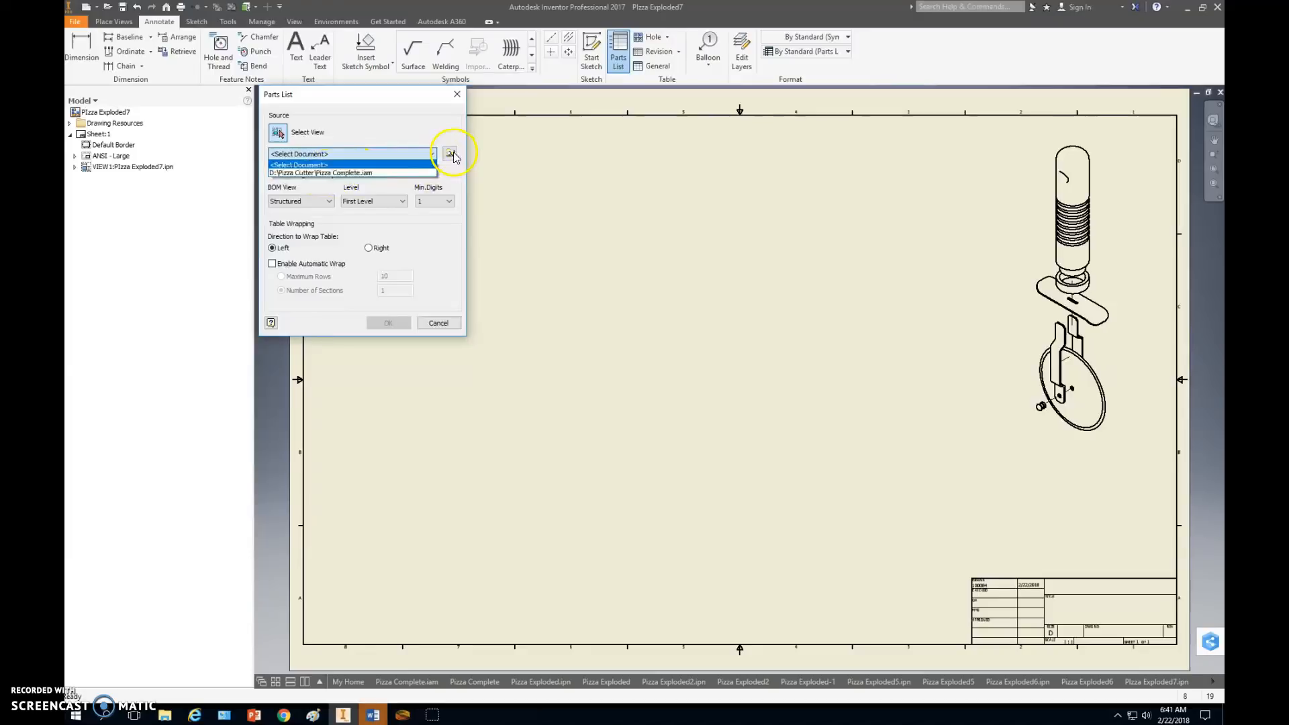
pyautogui.click(359, 174)
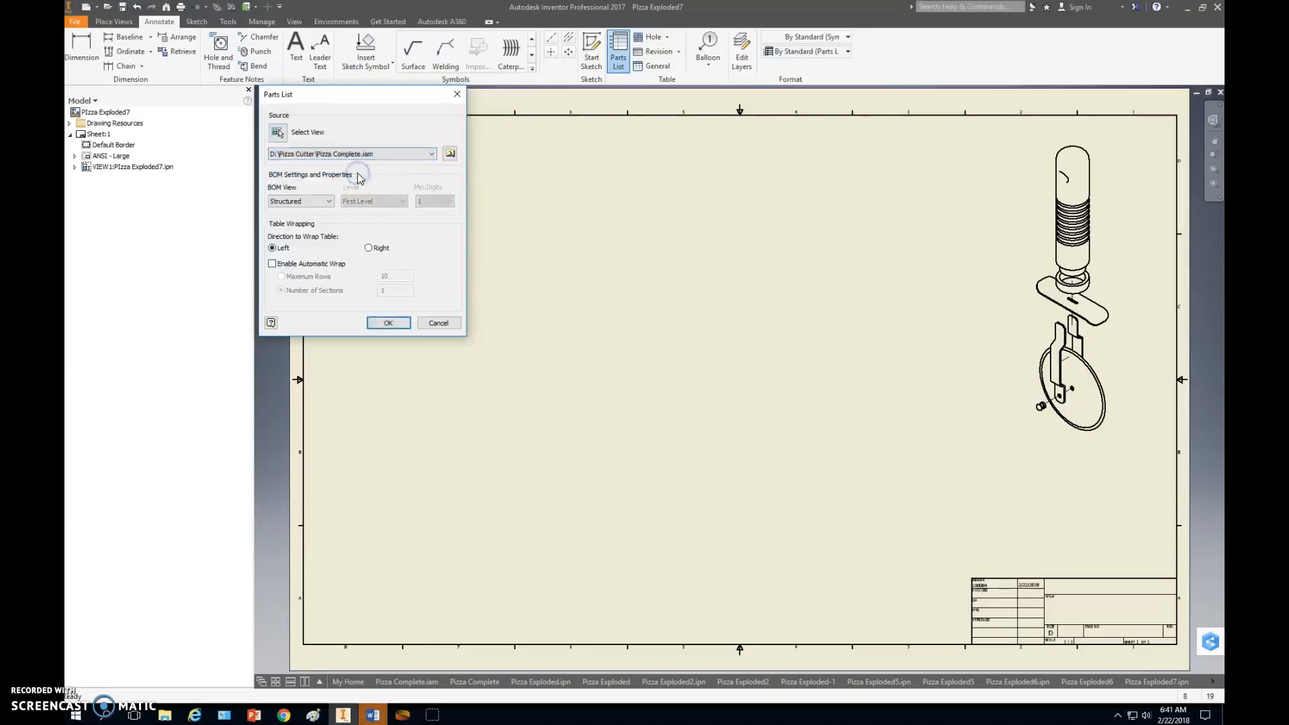
pyautogui.click(322, 203)
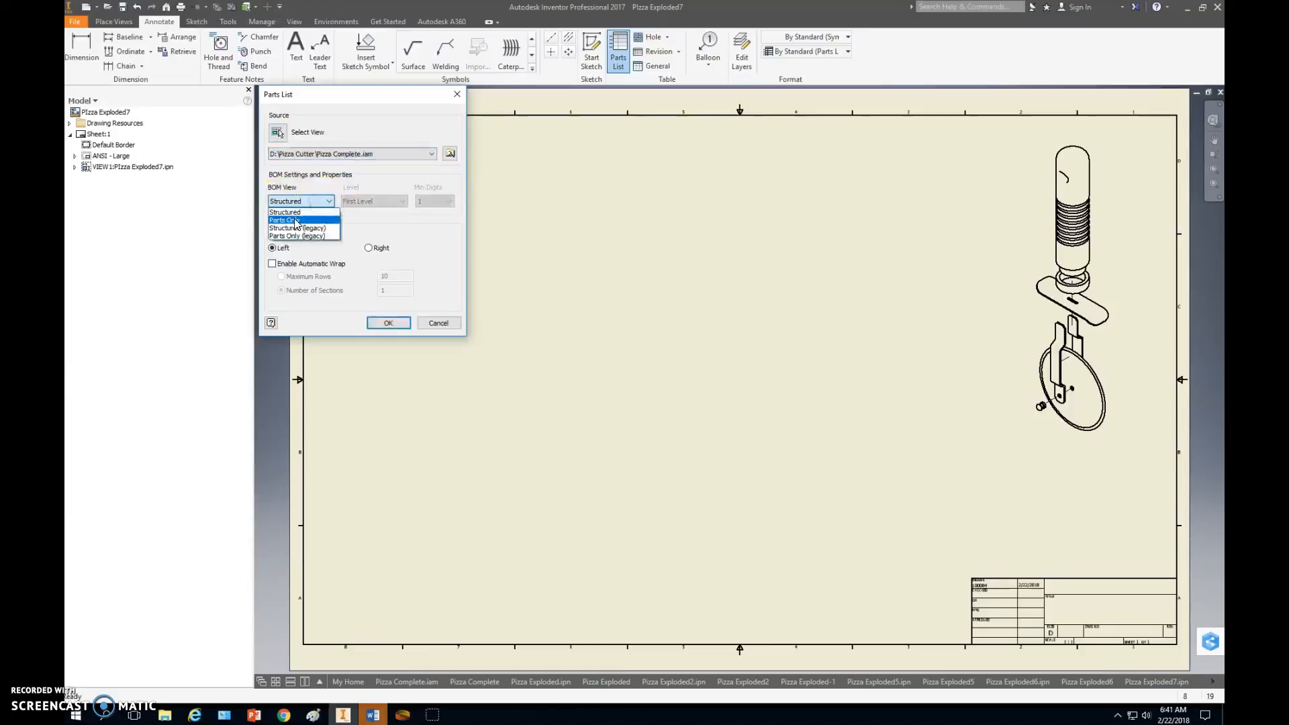
pyautogui.click(296, 220)
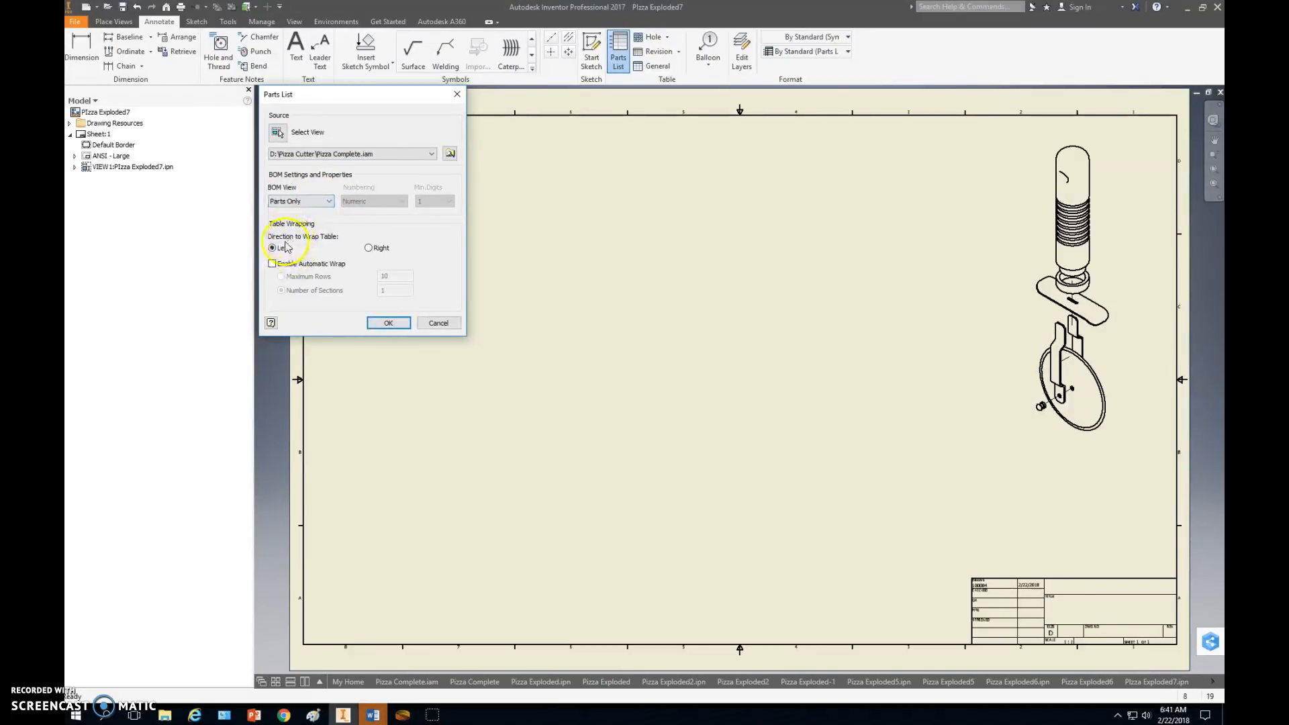
# Enable automatic wrap for the parts list and place the table between the exploded view and the title block.
pyautogui.click(299, 265)
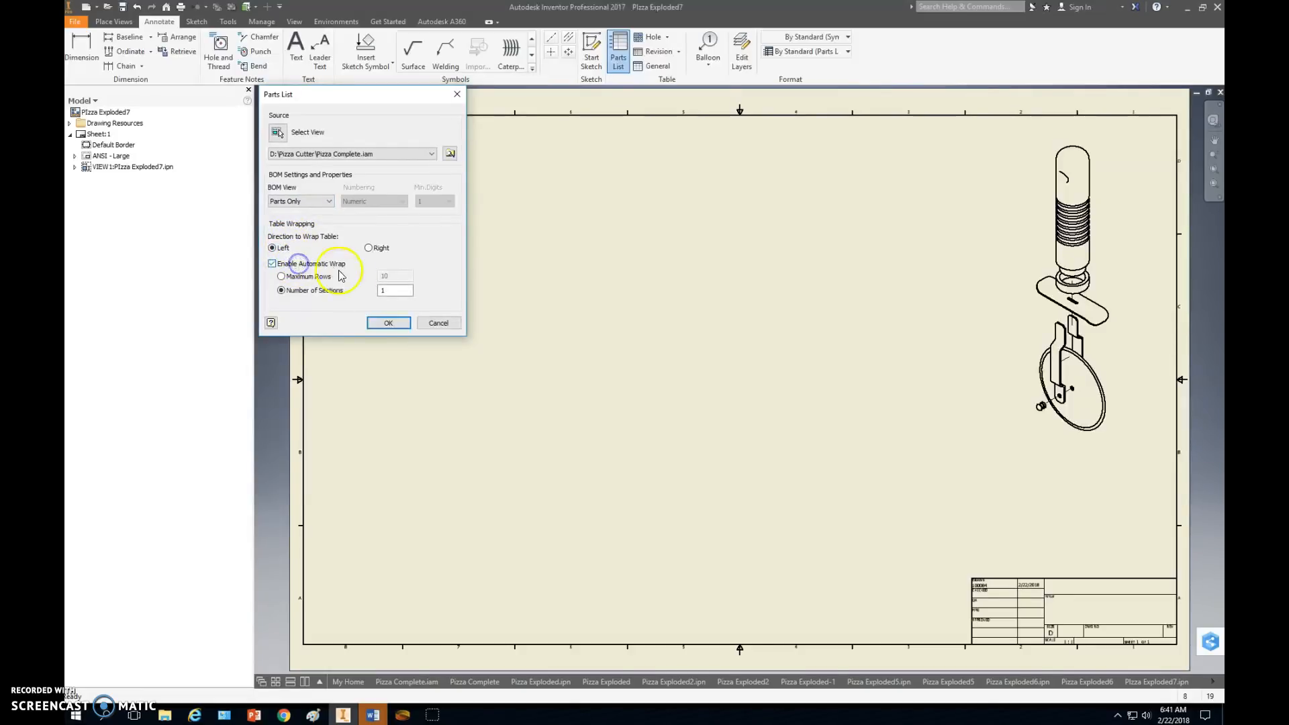
pyautogui.click(390, 325)
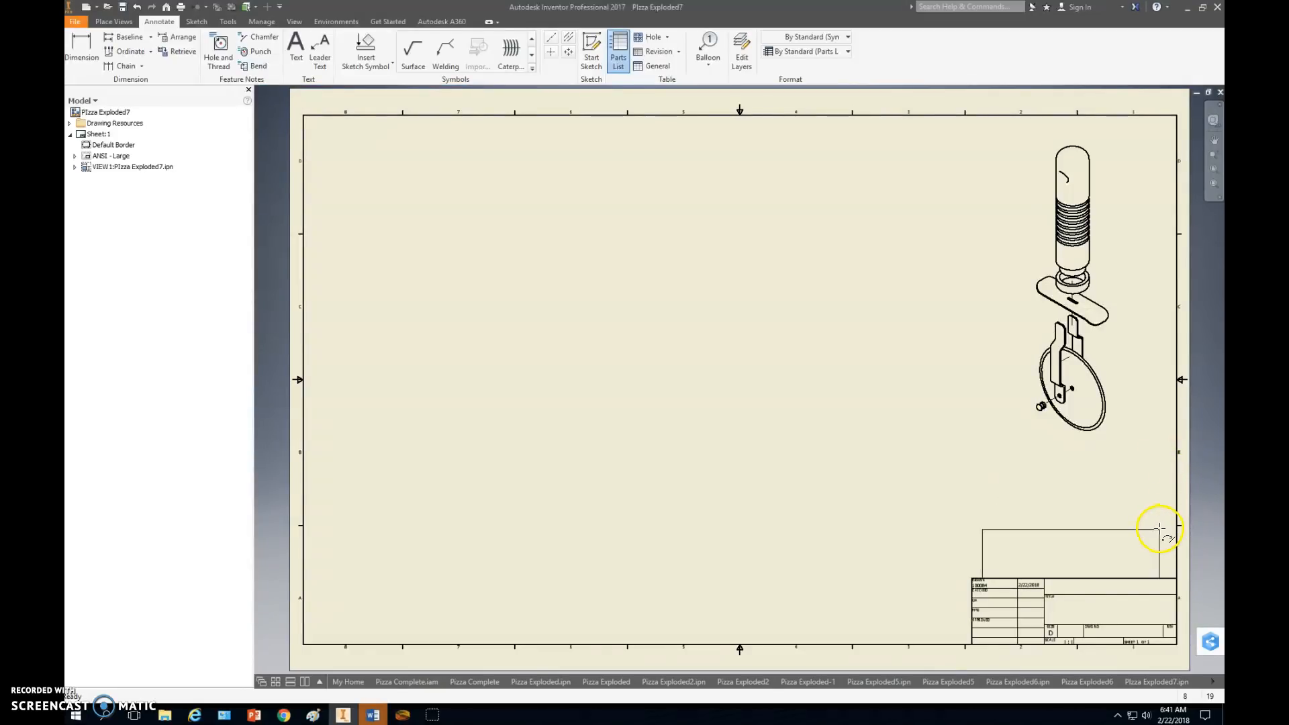
pyautogui.click(1157, 484)
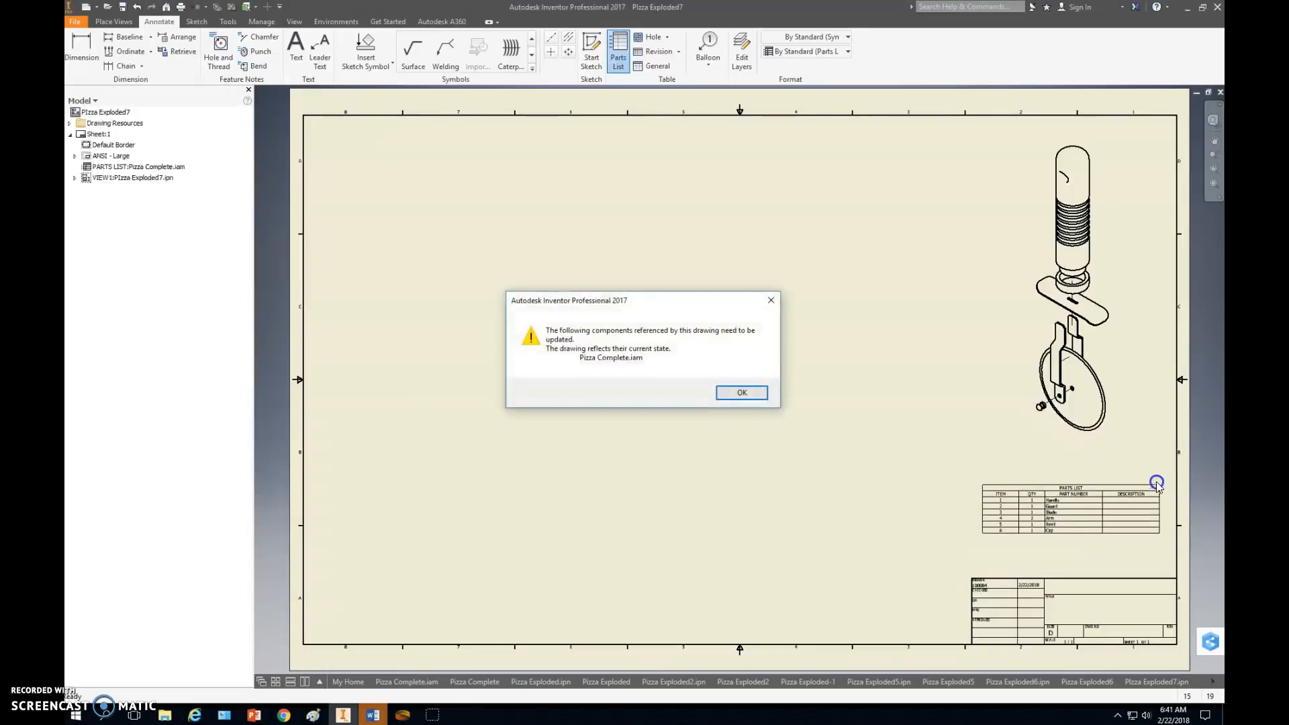
pyautogui.click(741, 393)
# Examine the item numbers, quantities and part names in the parts list and compare them with the exploded view.
pyautogui.scroll(5, 1041, 535)
pyautogui.moveTo(1136, 463); pyautogui.dragTo(941, 478, button='middle')
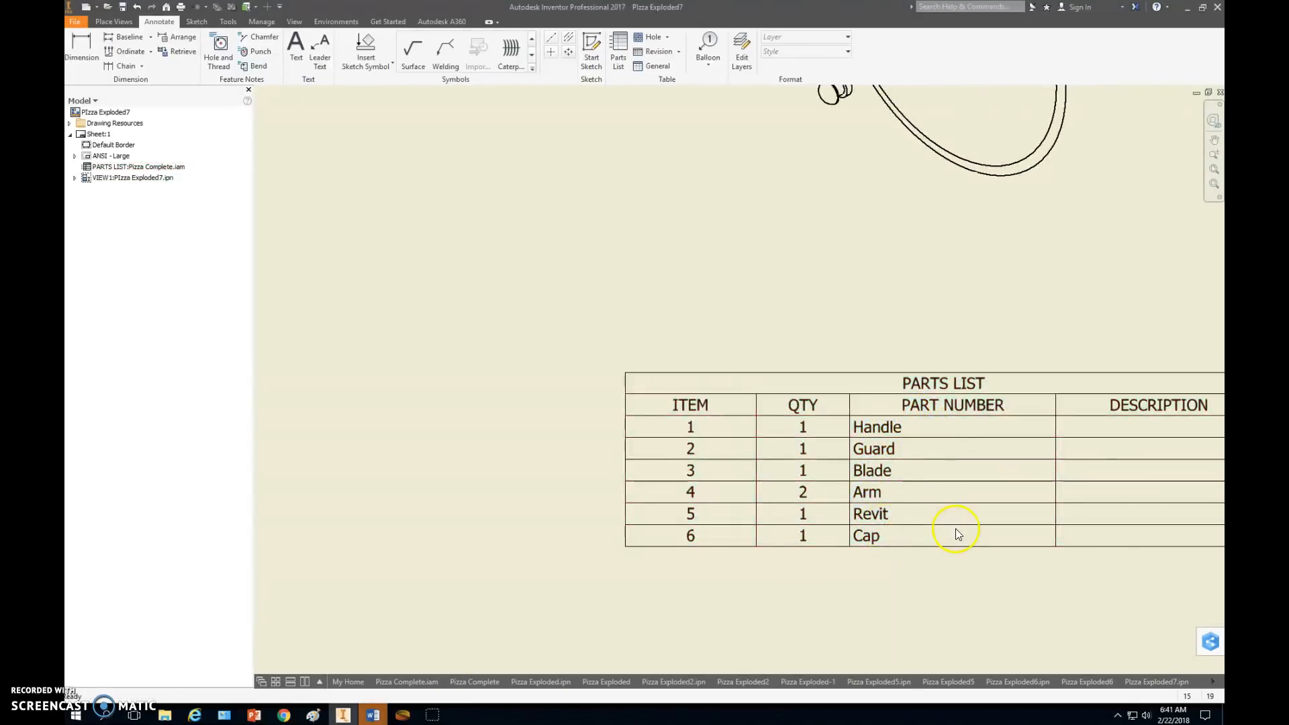
pyautogui.scroll(-3, 955, 529)
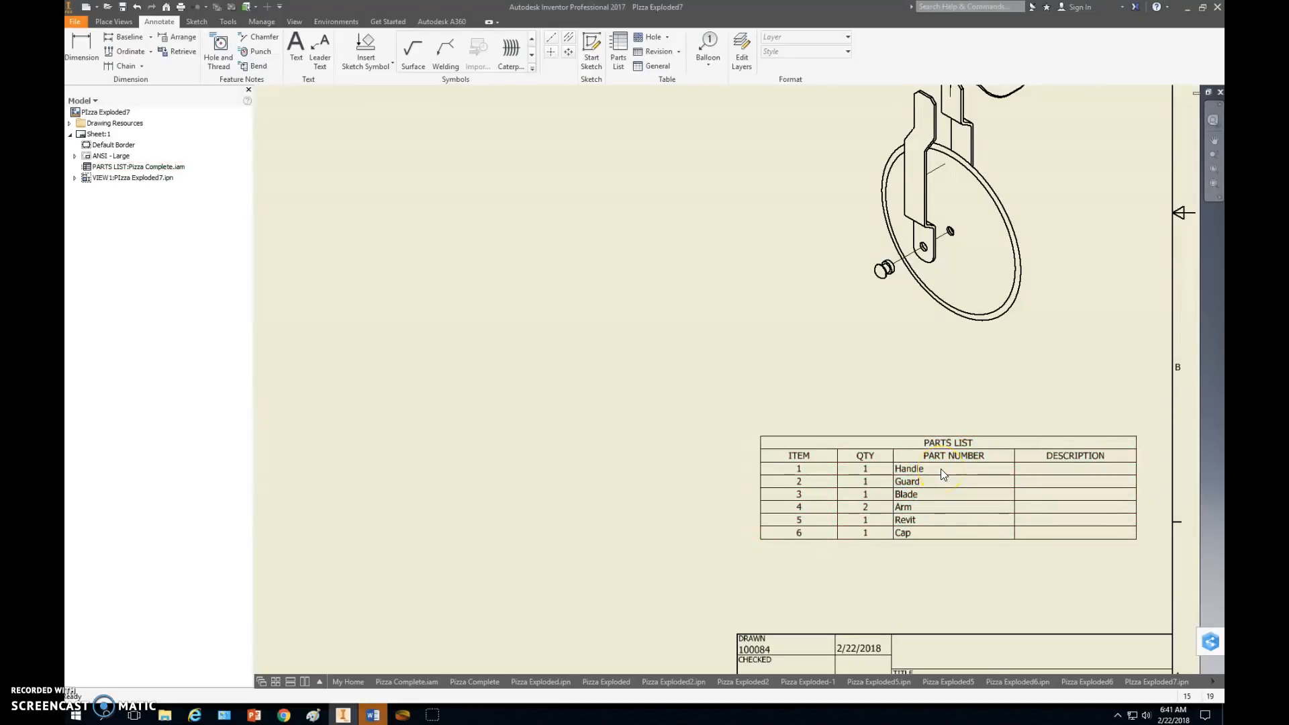
pyautogui.click(916, 472)
pyautogui.click(897, 478)
pyautogui.click(961, 340)
pyautogui.scroll(-5, 961, 340)
pyautogui.scroll(3, 977, 233)
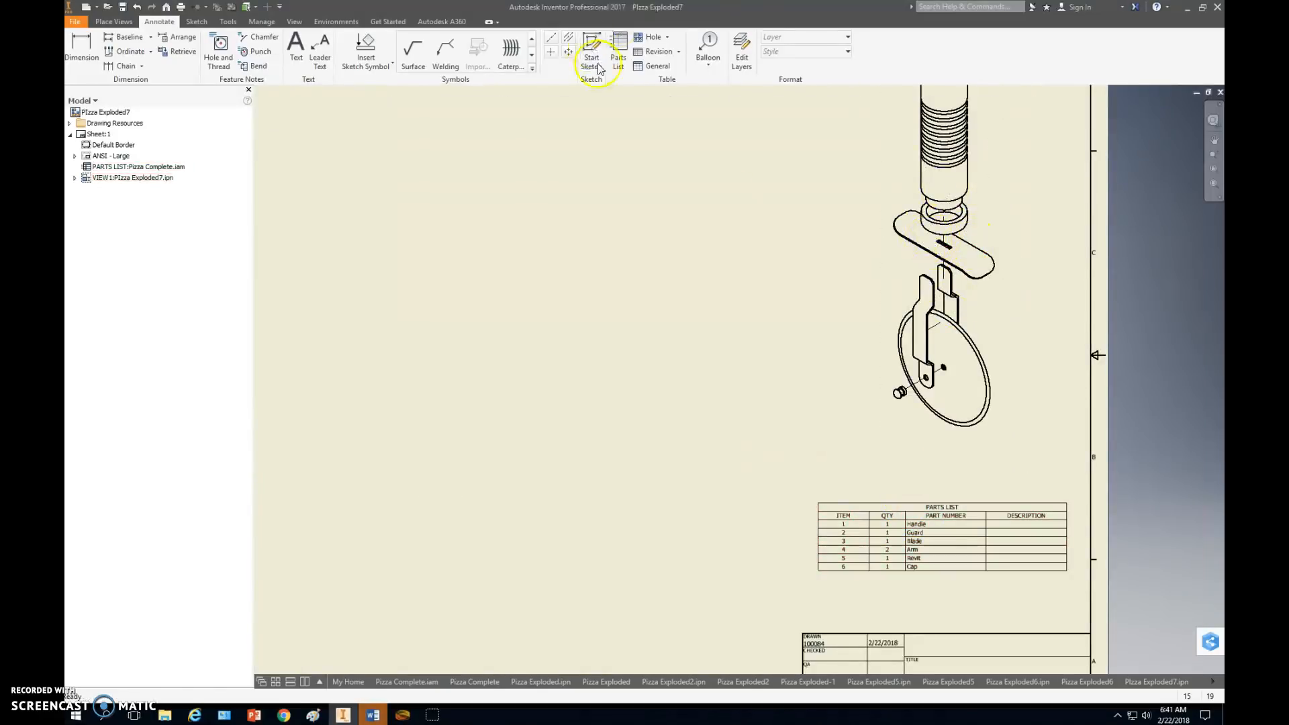
pyautogui.click(906, 522)
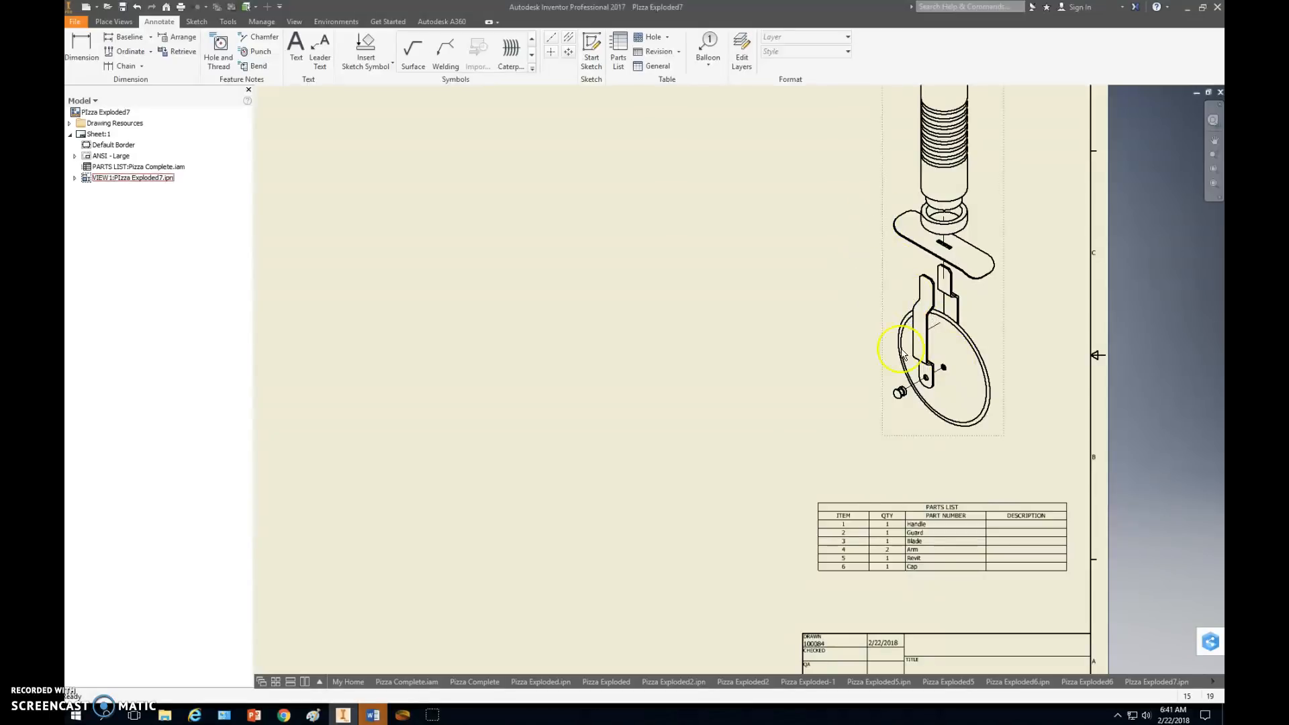
# Attach a balloon to the handle's right edge, with an angled leader that ends in a short horizontal segment.
pyautogui.moveTo(721, 167); pyautogui.dragTo(704, 273, button='middle')
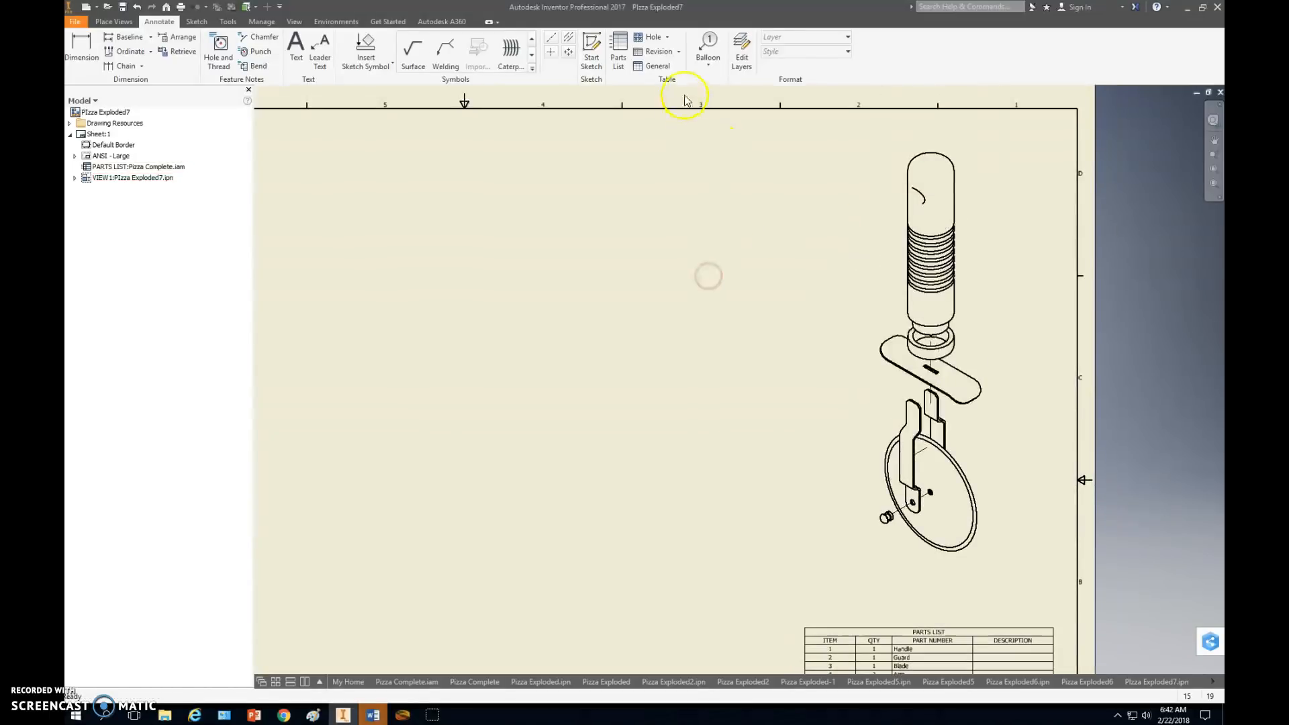
pyautogui.click(709, 47)
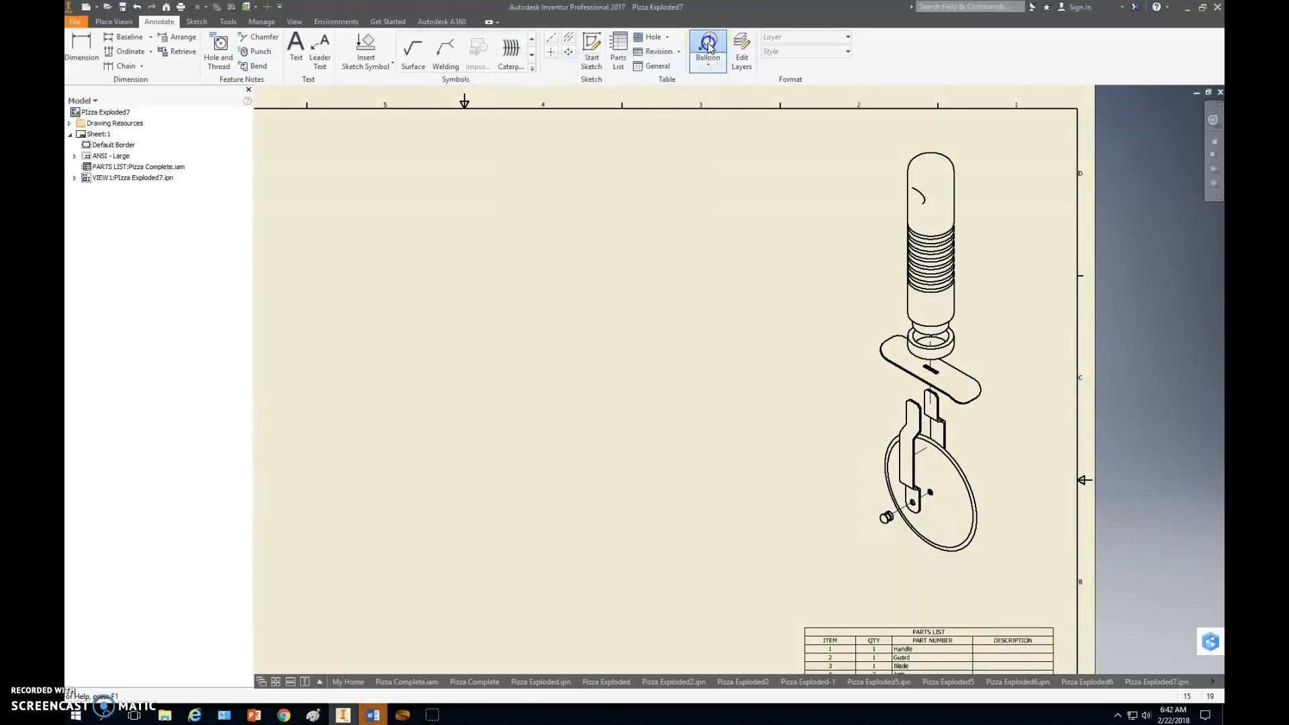
pyautogui.click(954, 195)
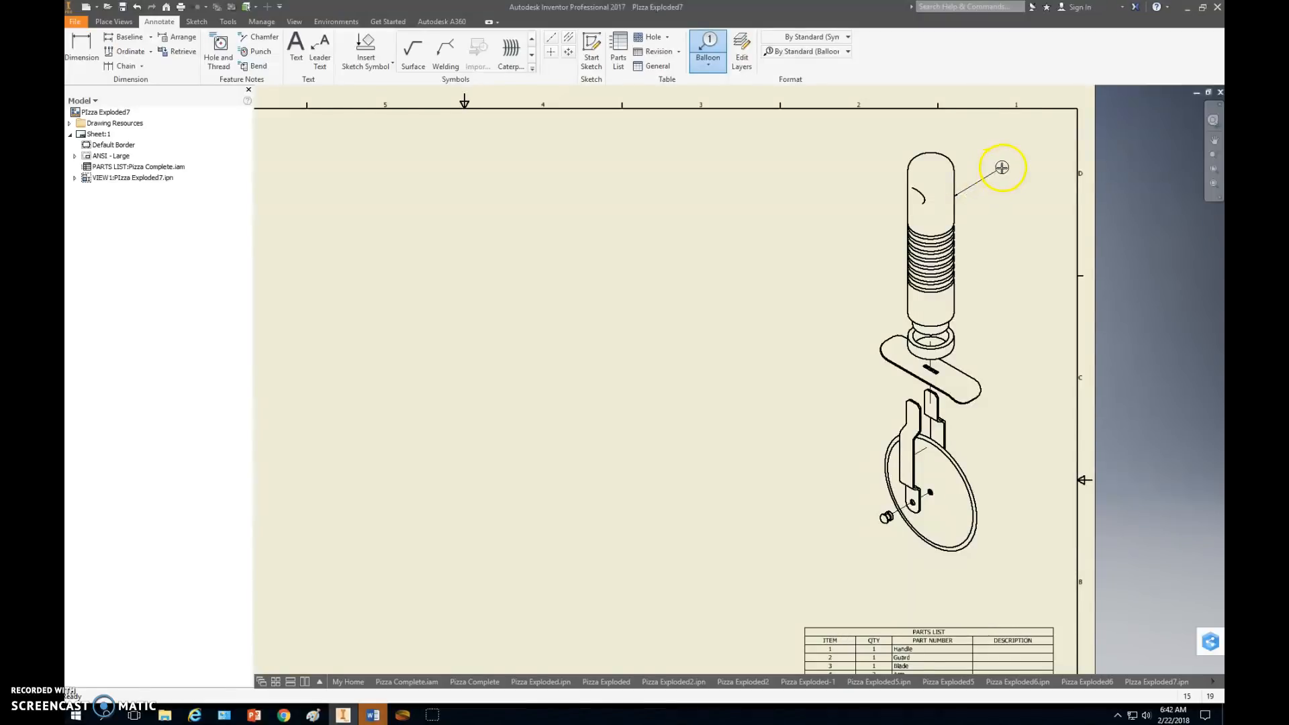
pyautogui.click(1001, 164)
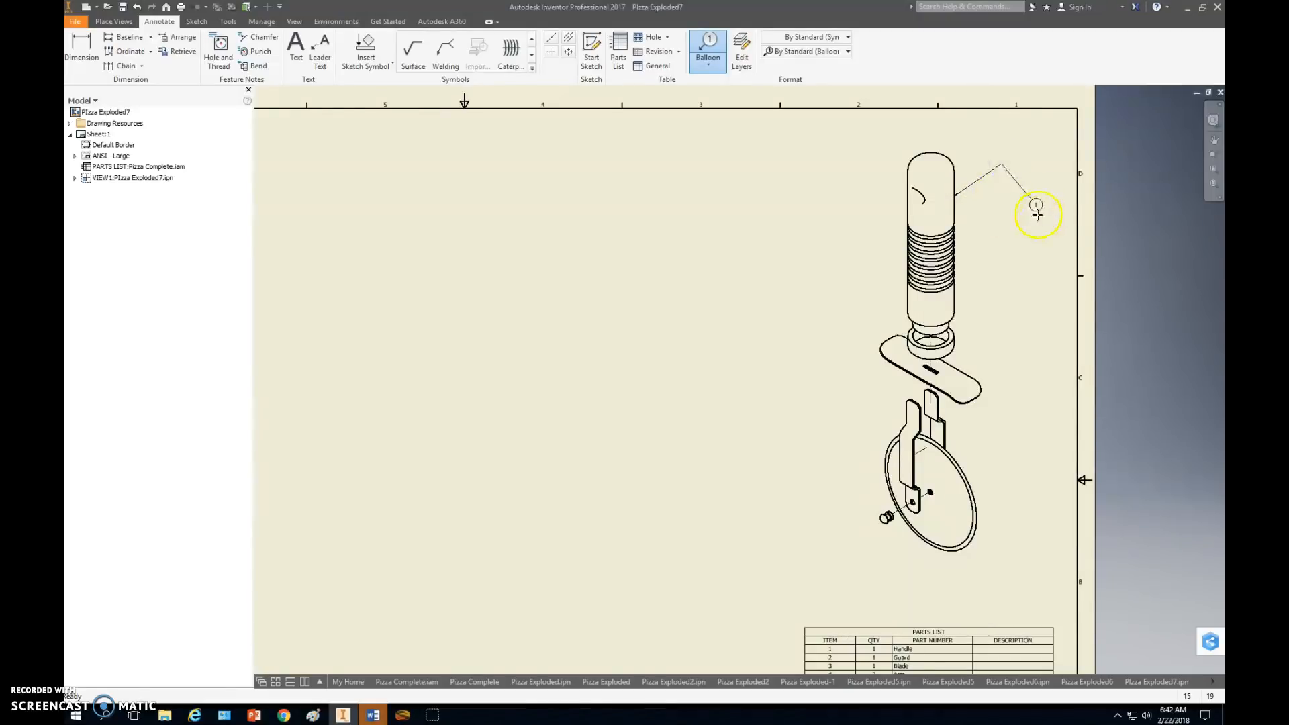
pyautogui.rightClick(1039, 181)
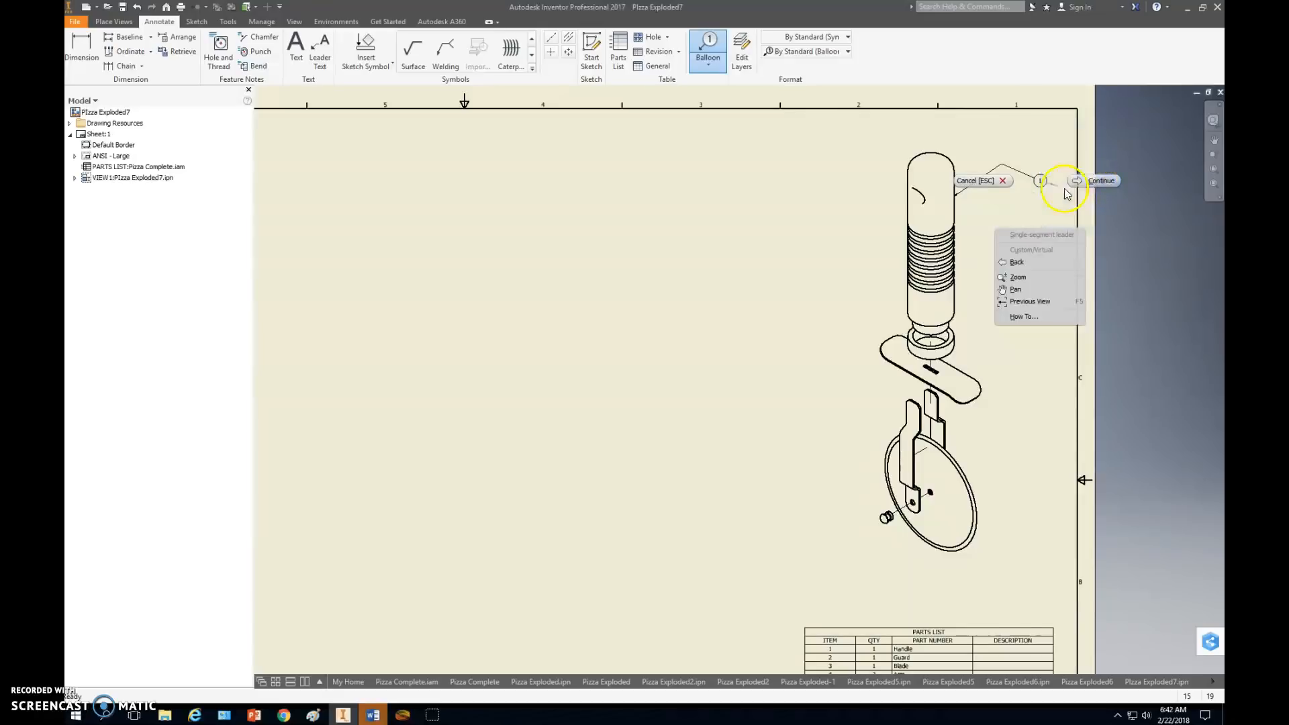
pyautogui.click(1074, 182)
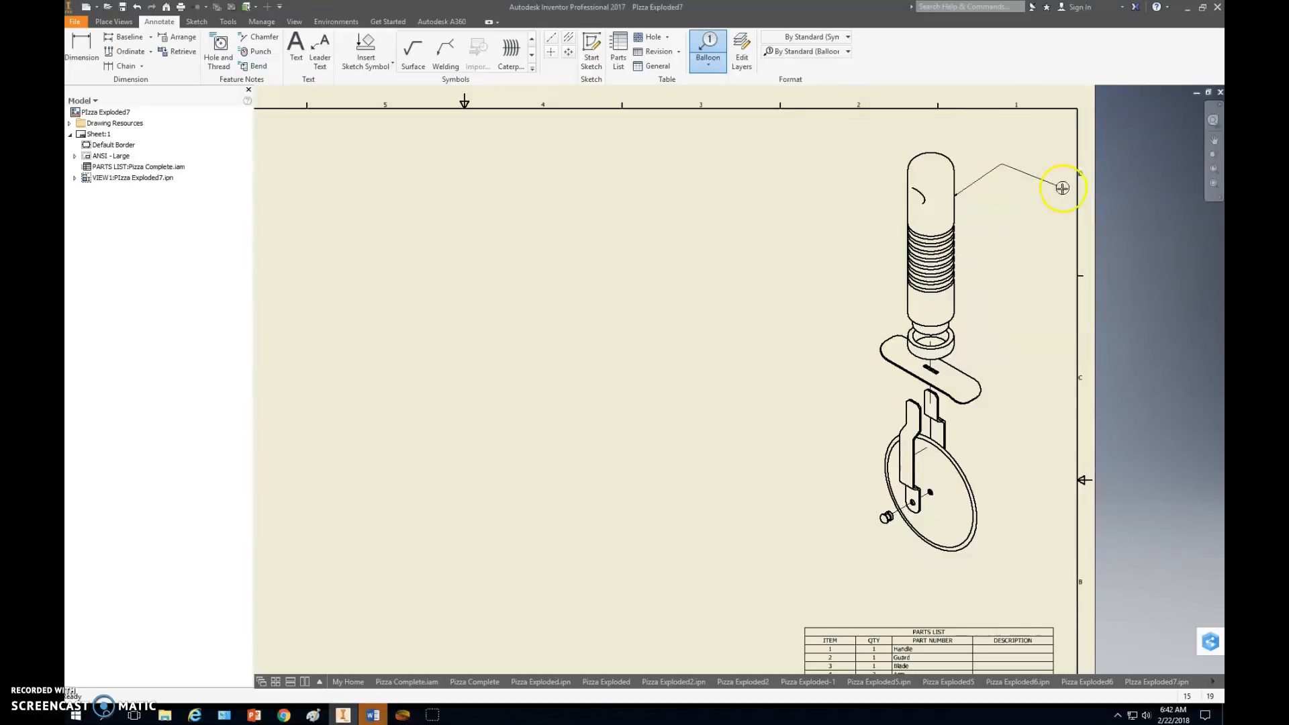
pyautogui.click(1031, 164)
pyautogui.rightClick(1106, 232)
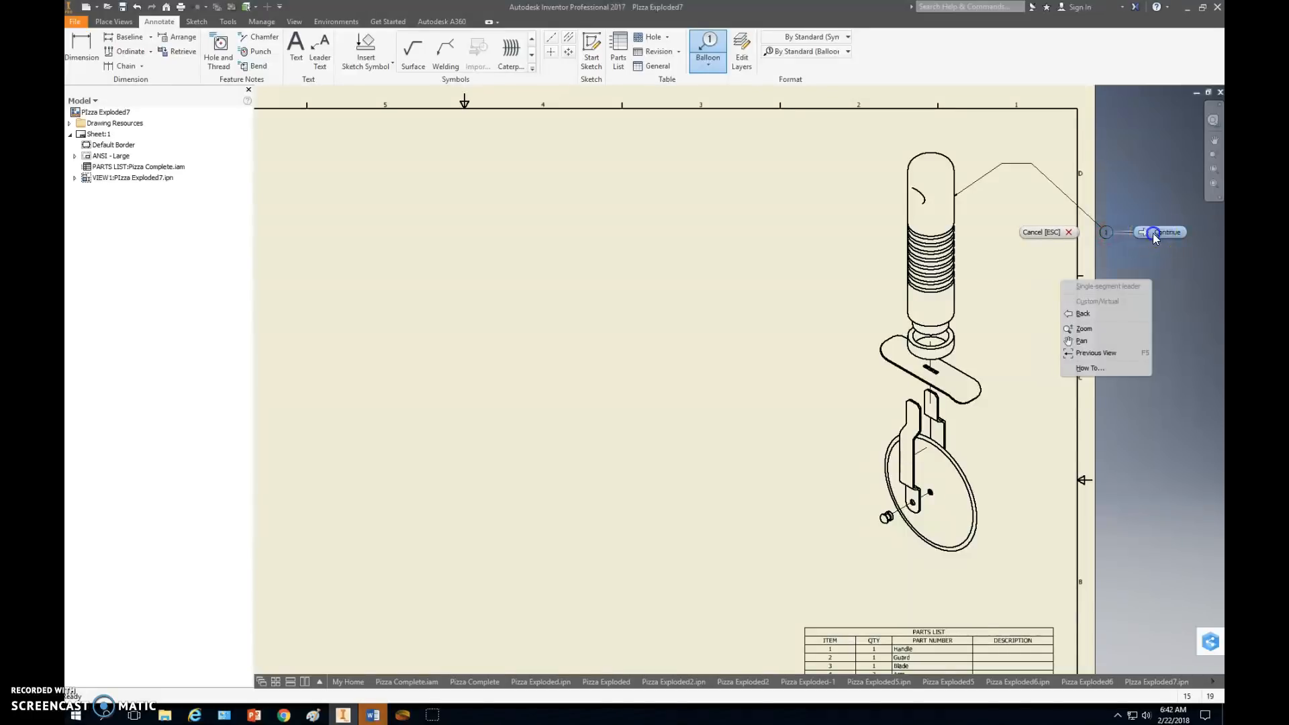
pyautogui.click(1153, 233)
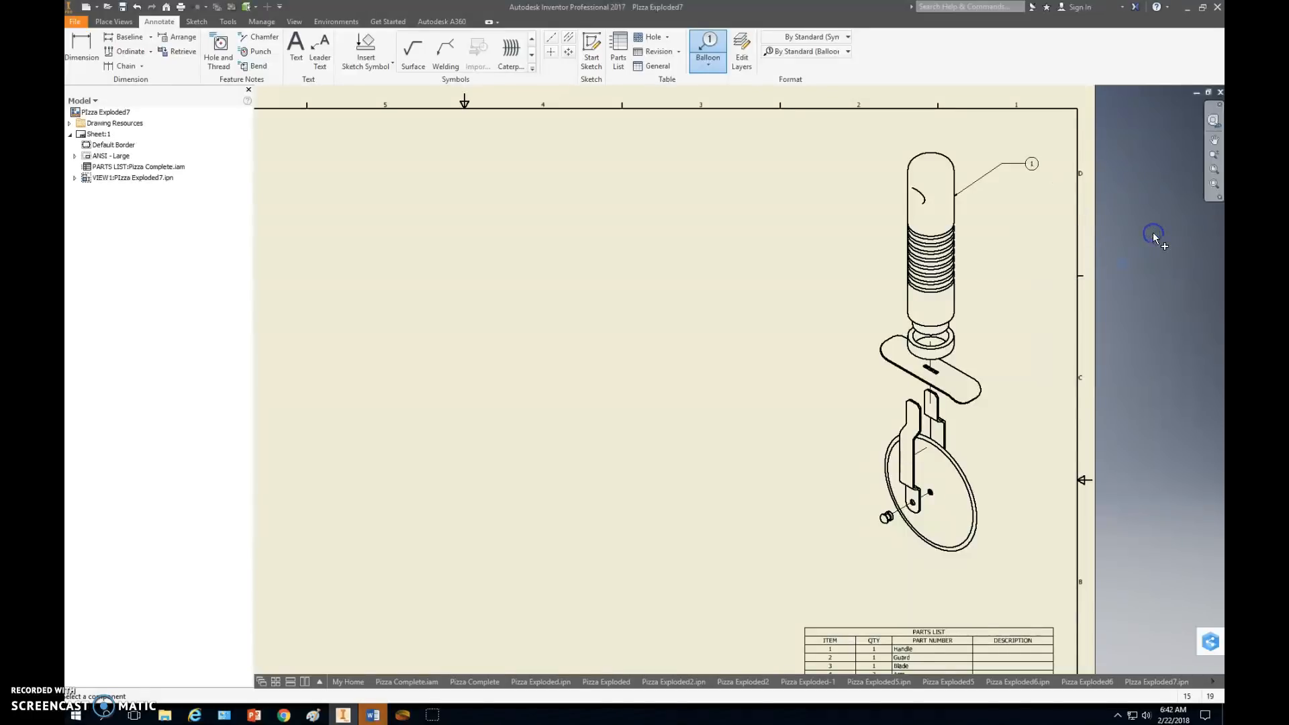
# Add a balloon to the cap ring below the handle, aligned vertically under the handle's balloon.
pyautogui.click(955, 336)
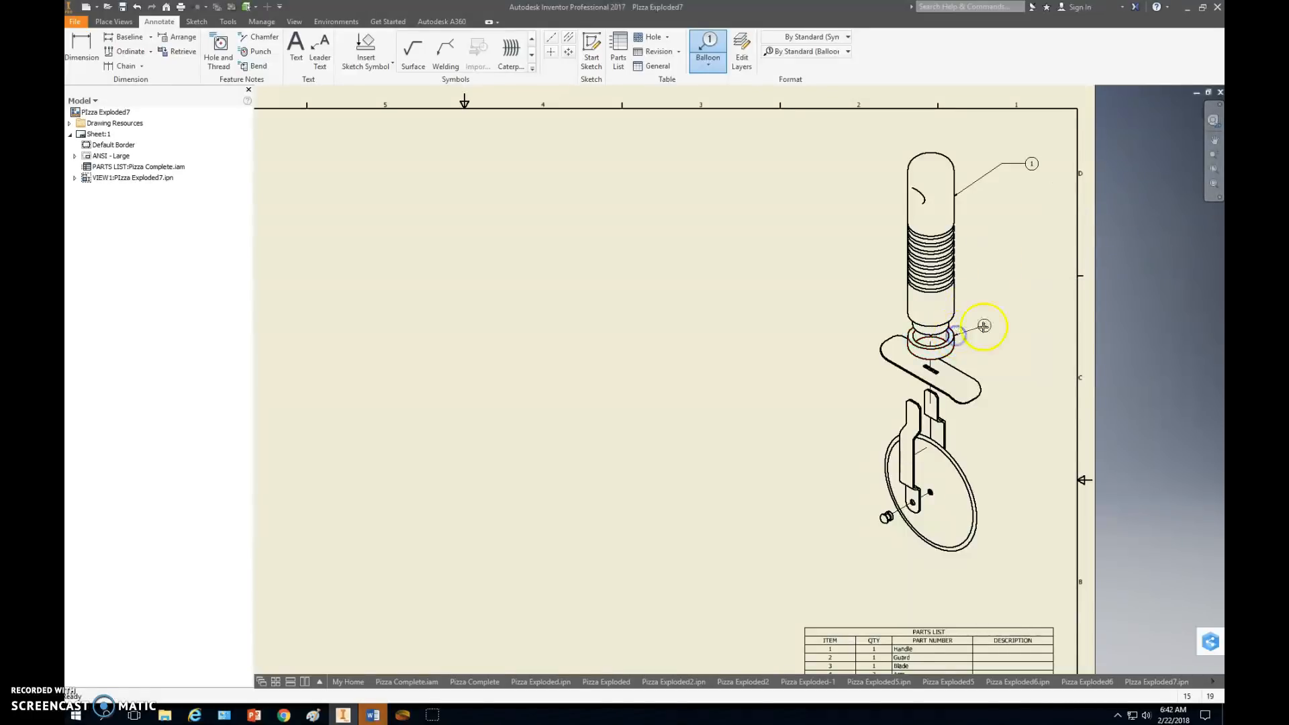
pyautogui.click(1007, 295)
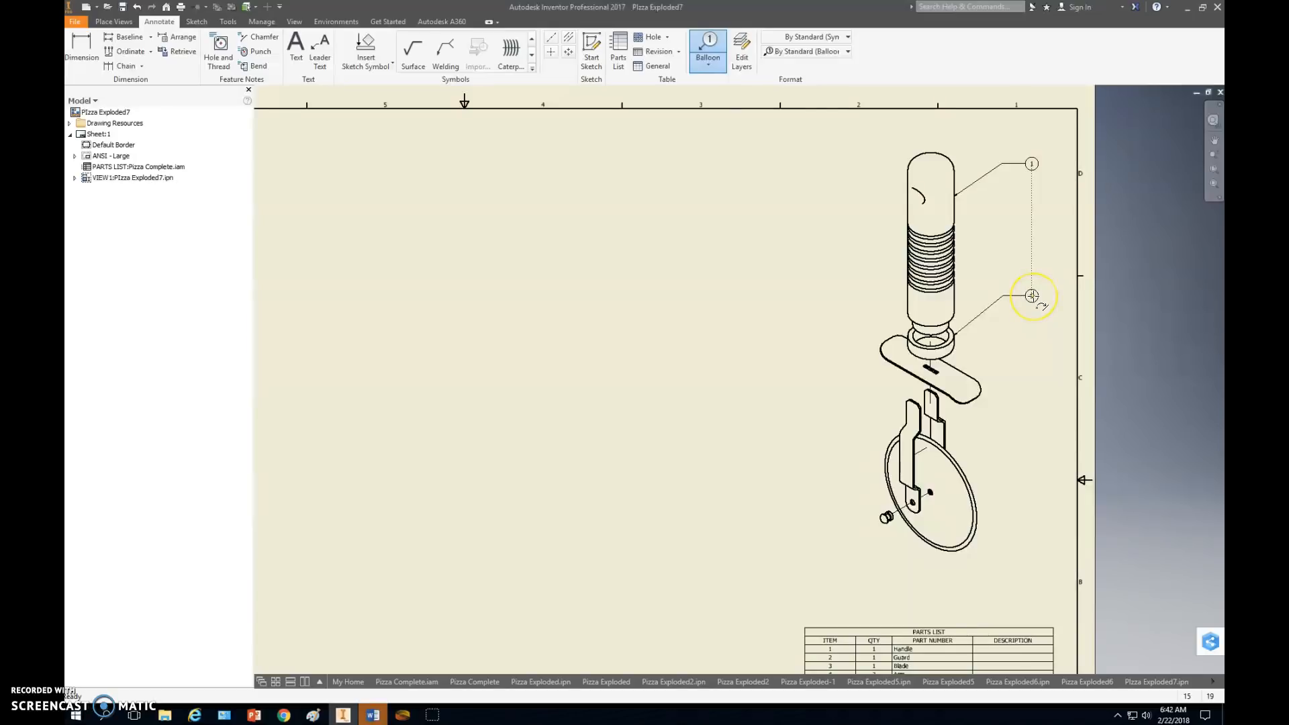
pyautogui.rightClick(1078, 366)
pyautogui.click(1098, 400)
# Add a balloon with a horizontal leader to the guard's right end, in line with the cap's balloon.
pyautogui.click(977, 381)
pyautogui.click(1031, 379)
pyautogui.rightClick(1119, 444)
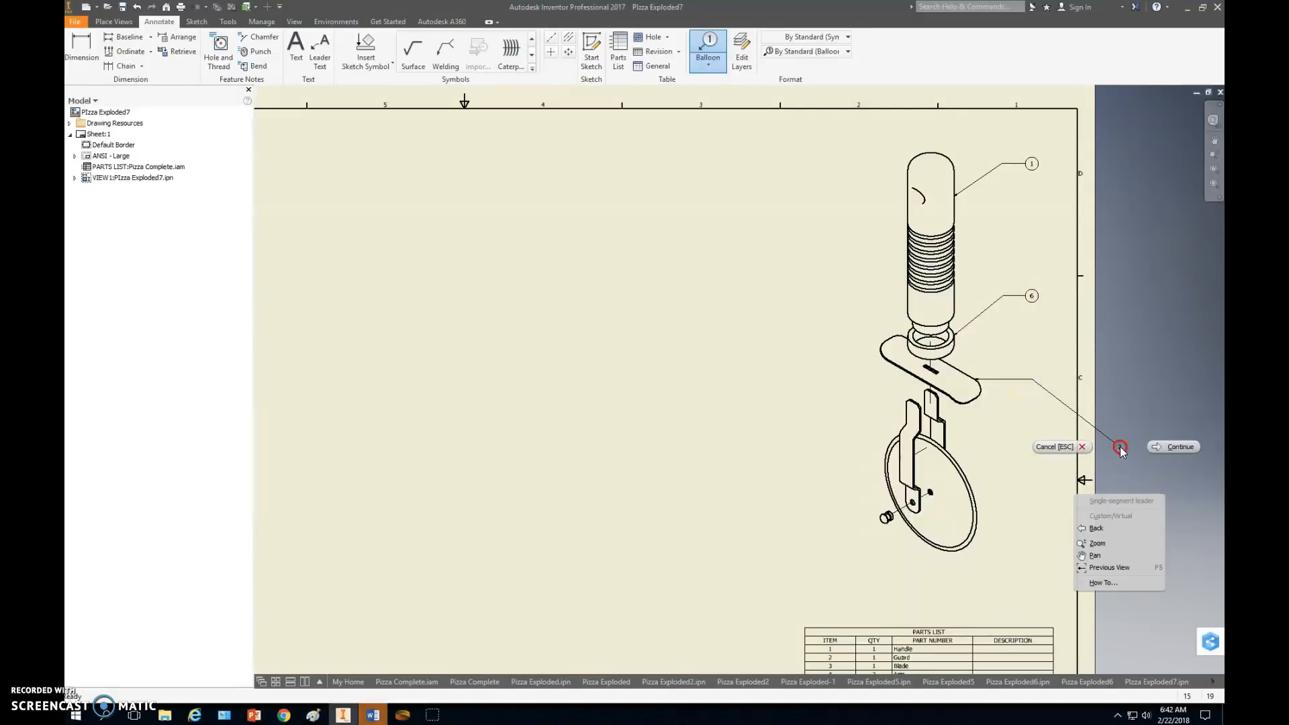
pyautogui.click(1178, 447)
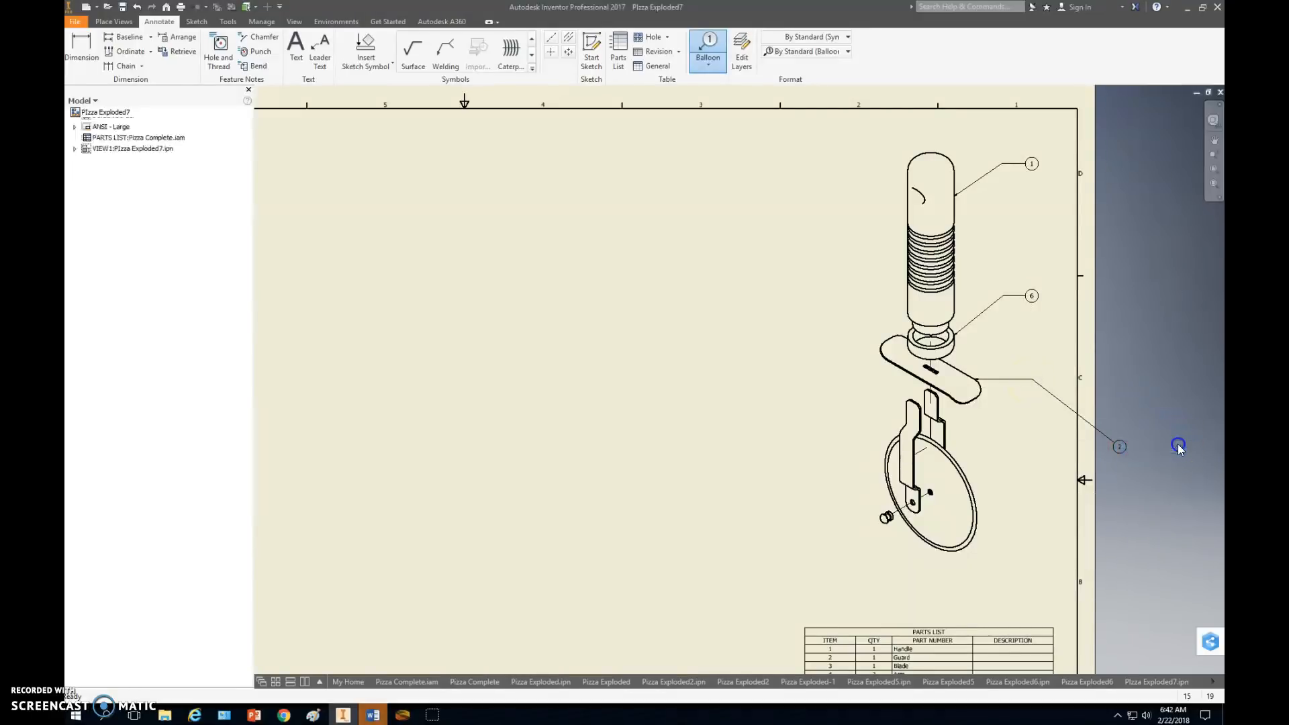
# Add a balloon to the front arm, with its bent leader running to the left of the exploded view.
pyautogui.click(906, 407)
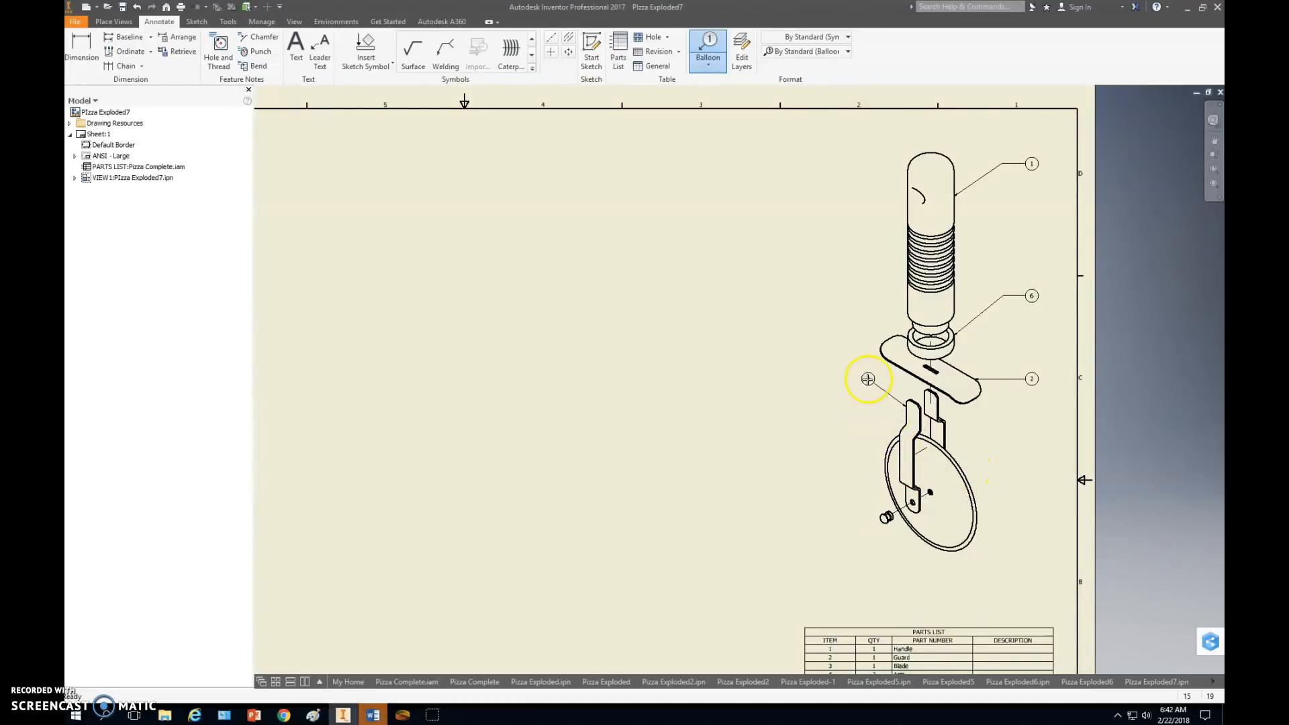
pyautogui.click(871, 379)
pyautogui.click(841, 378)
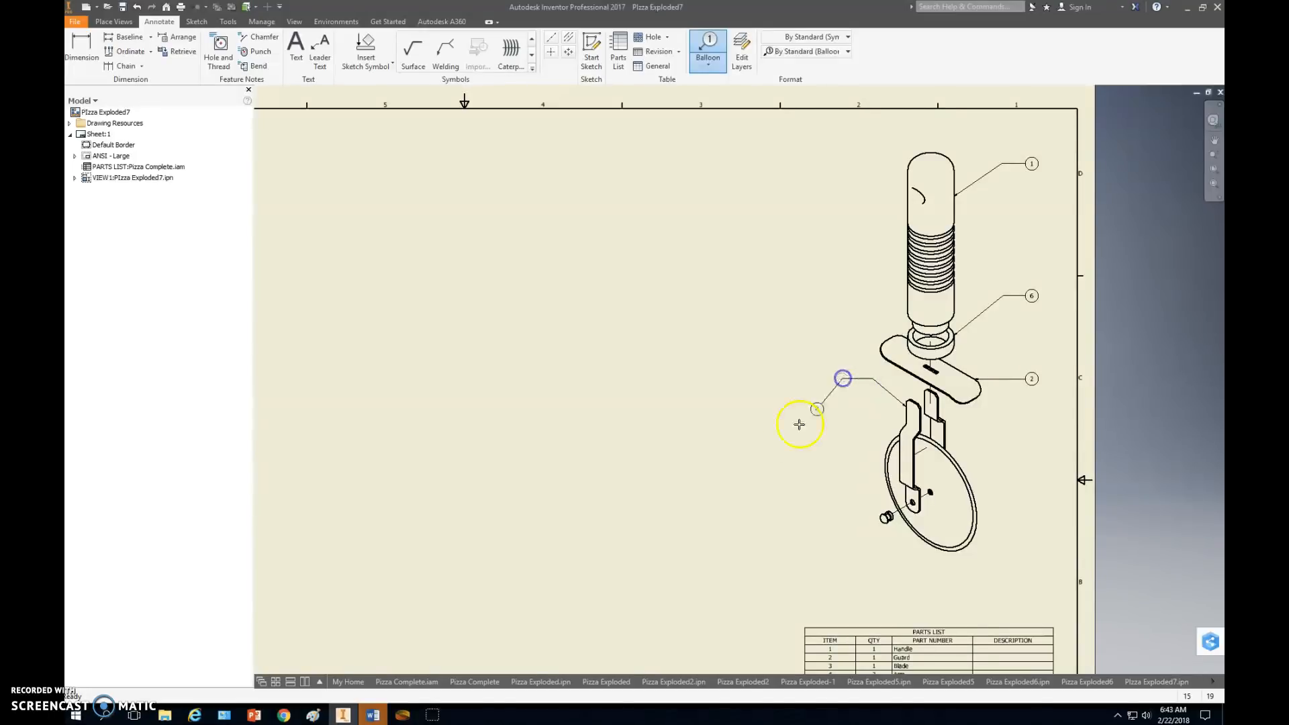
pyautogui.rightClick(780, 440)
pyautogui.click(837, 440)
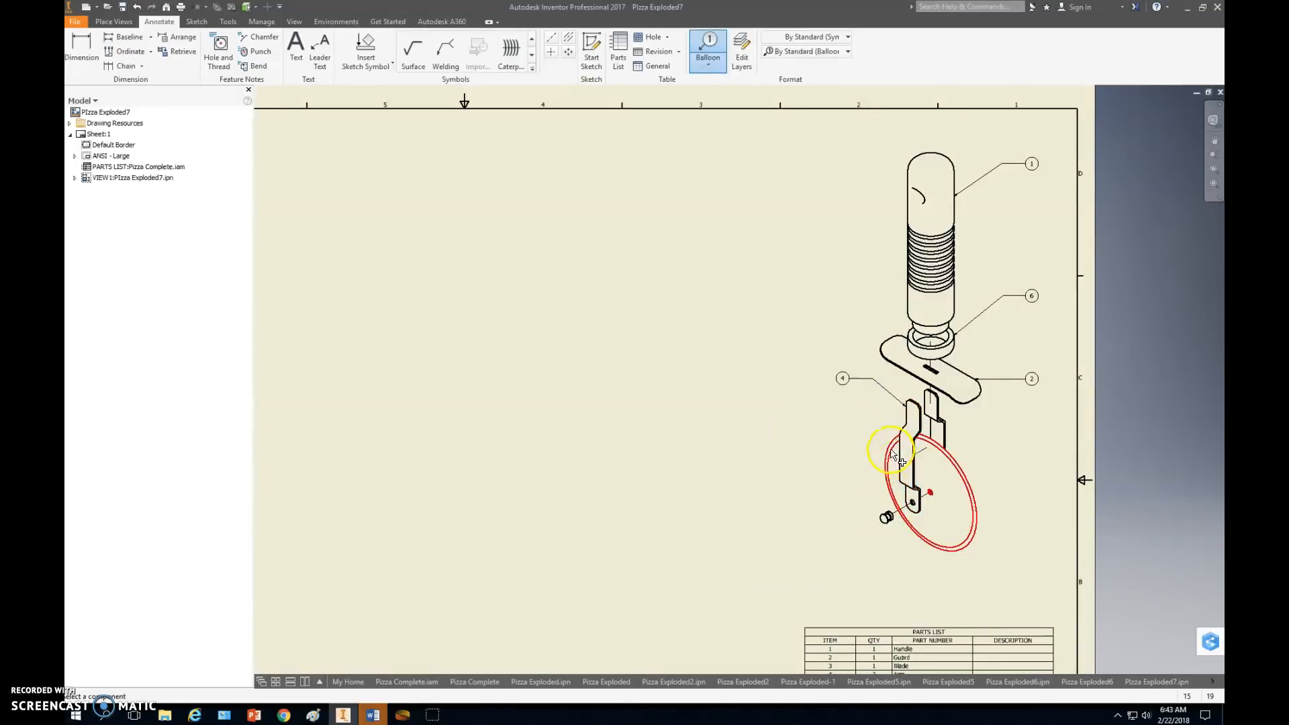
# Add a balloon to the blade's left edge, aligned vertically under the arm's balloon.
pyautogui.click(891, 448)
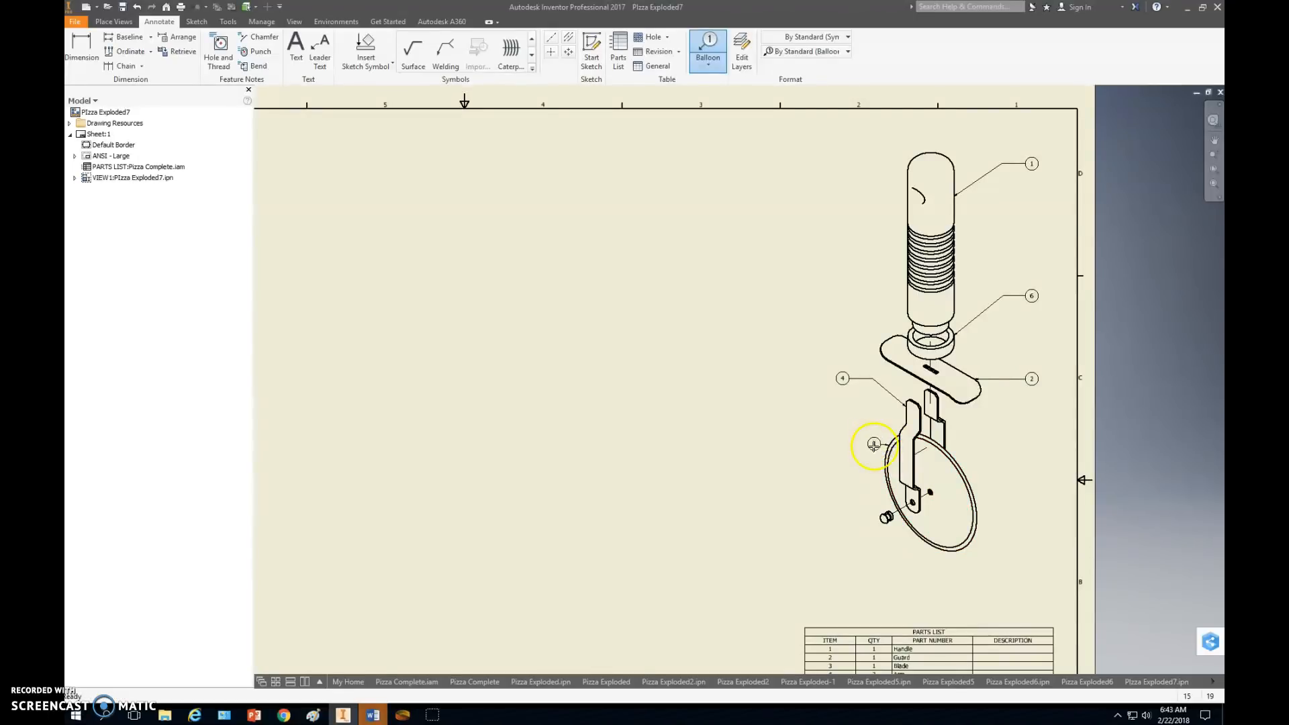
pyautogui.click(869, 435)
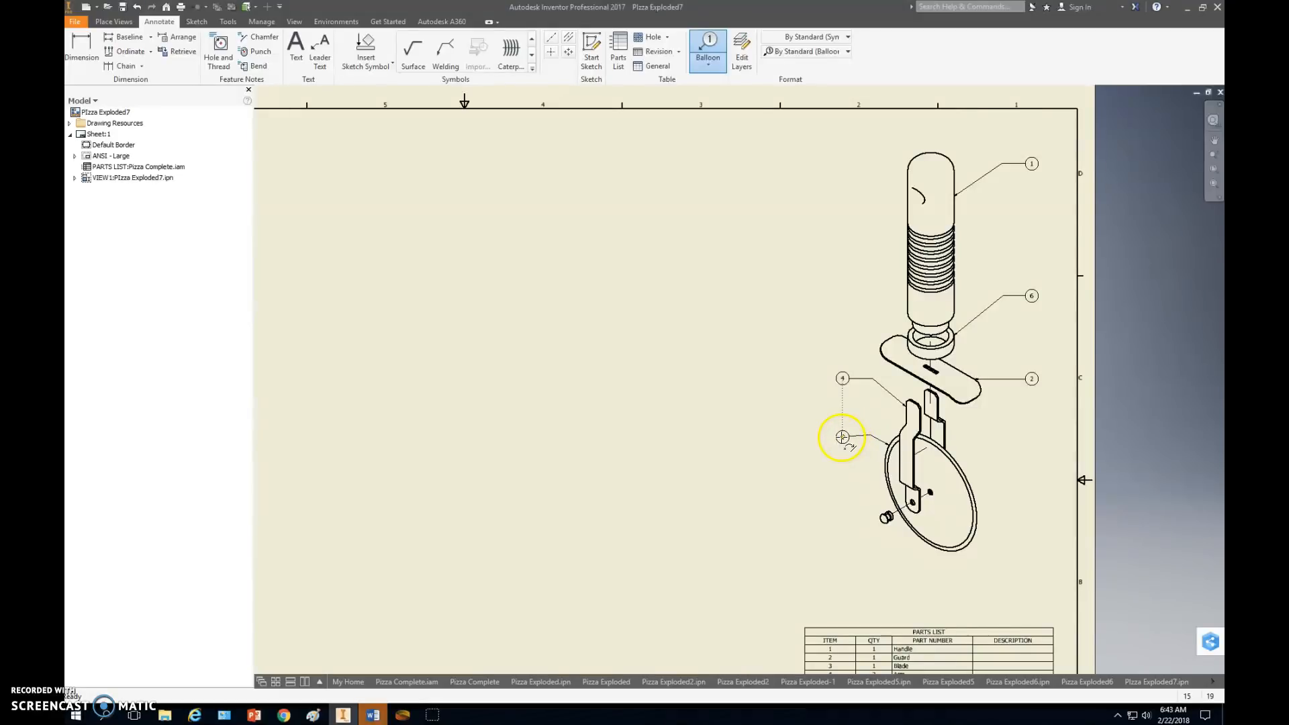
pyautogui.click(841, 434)
pyautogui.rightClick(842, 438)
pyautogui.click(853, 448)
# Add a balloon with a horizontal leader to the small Revit part, aligned vertically under the blade's balloon.
pyautogui.click(881, 519)
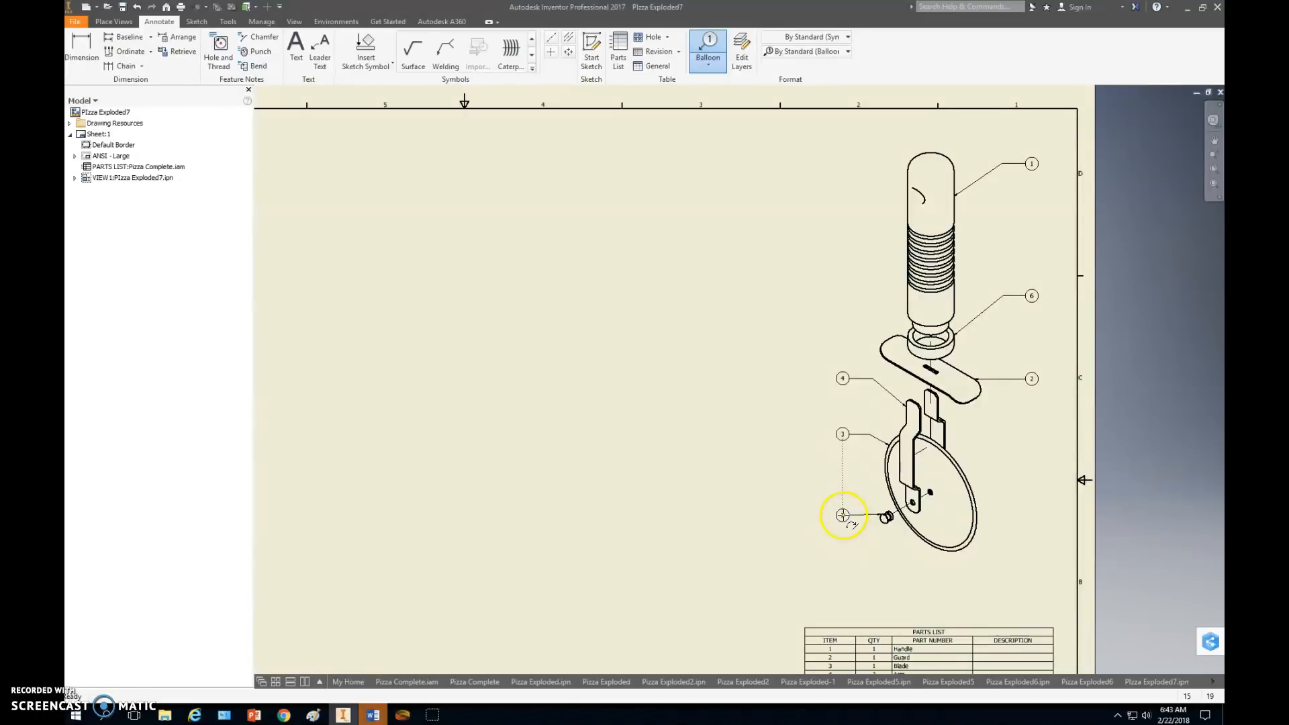
pyautogui.click(844, 514)
pyautogui.rightClick(754, 564)
pyautogui.click(823, 563)
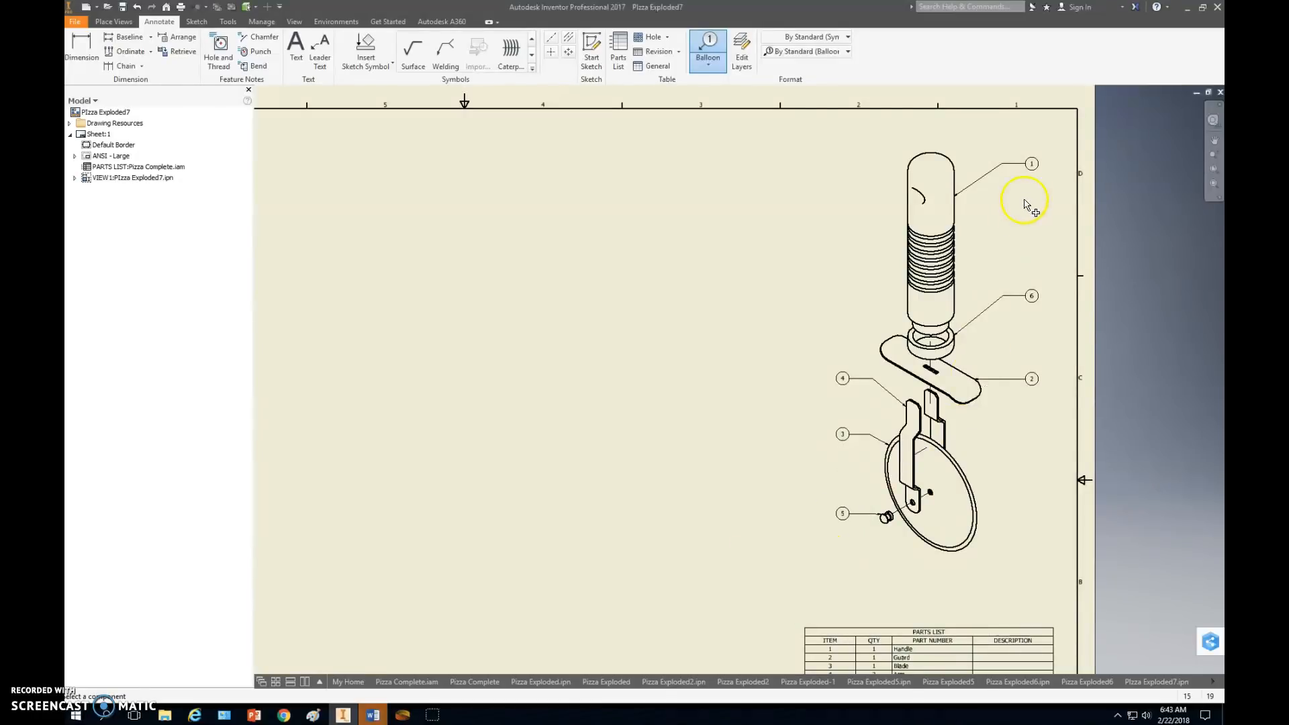
pyautogui.moveTo(1010, 503)
pyautogui.mouseDown(button='middle')
pyautogui.moveTo(1001, 373)
pyautogui.moveTo(1055, 504)
pyautogui.mouseUp(button='middle')
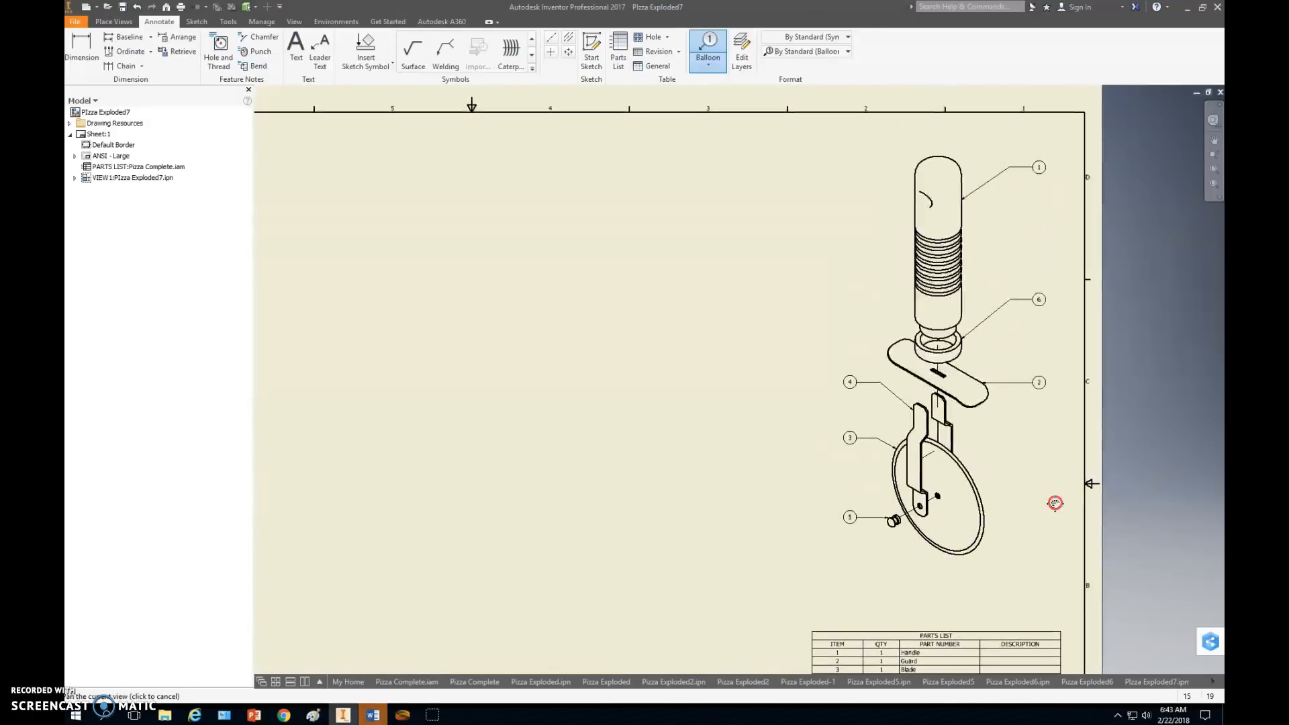
pyautogui.moveTo(793, 438); pyautogui.dragTo(852, 413, button='middle')
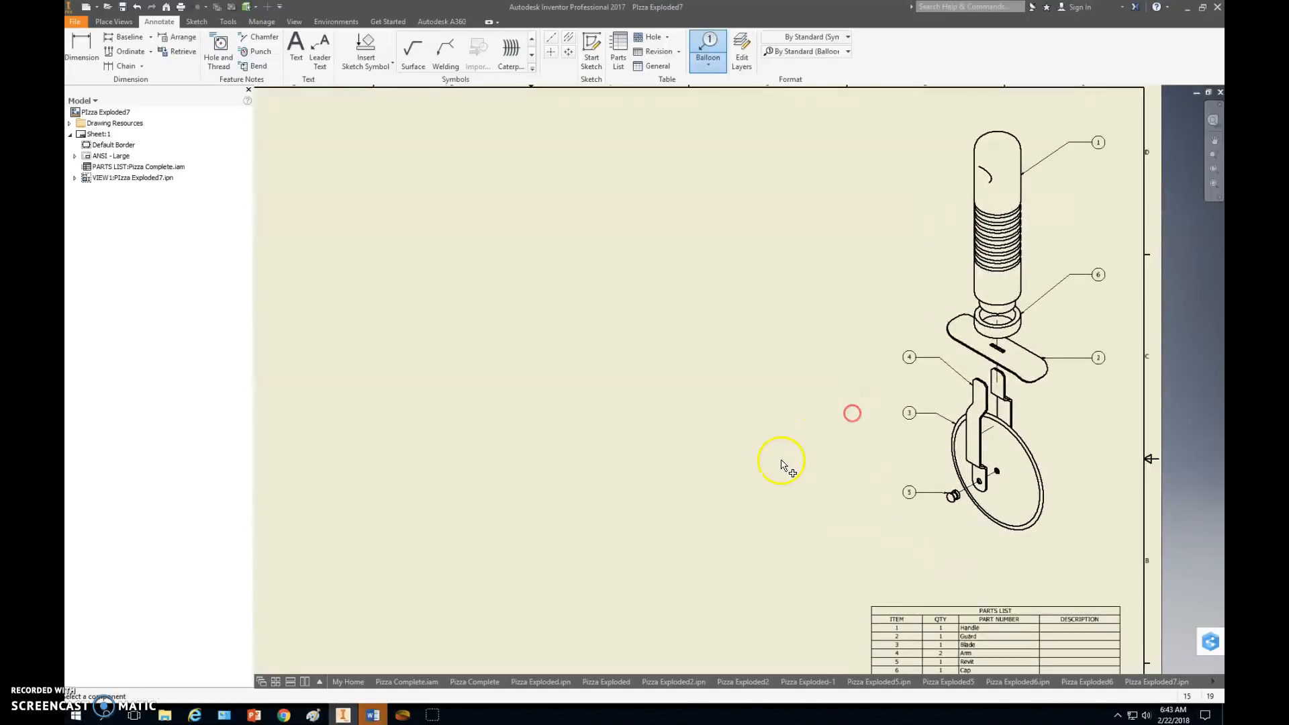
pyautogui.scroll(-3, 761, 473)
pyautogui.moveTo(692, 452)
pyautogui.mouseDown(button='middle')
pyautogui.moveTo(790, 411)
pyautogui.moveTo(791, 376)
pyautogui.moveTo(745, 390)
pyautogui.mouseUp(button='middle')
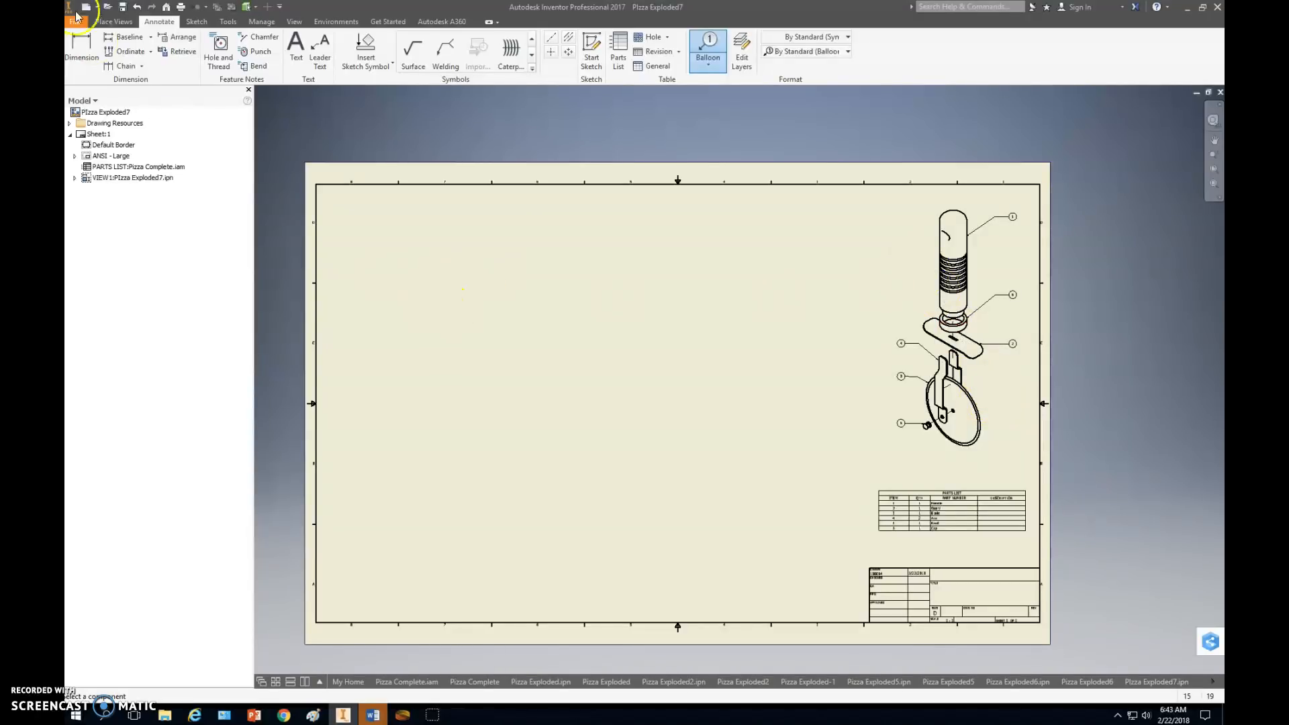
# Save the drawing as Pizza Exploded7 in the Pizza Cutter folder as an Inventor drawing file.
pyautogui.click(113, 22)
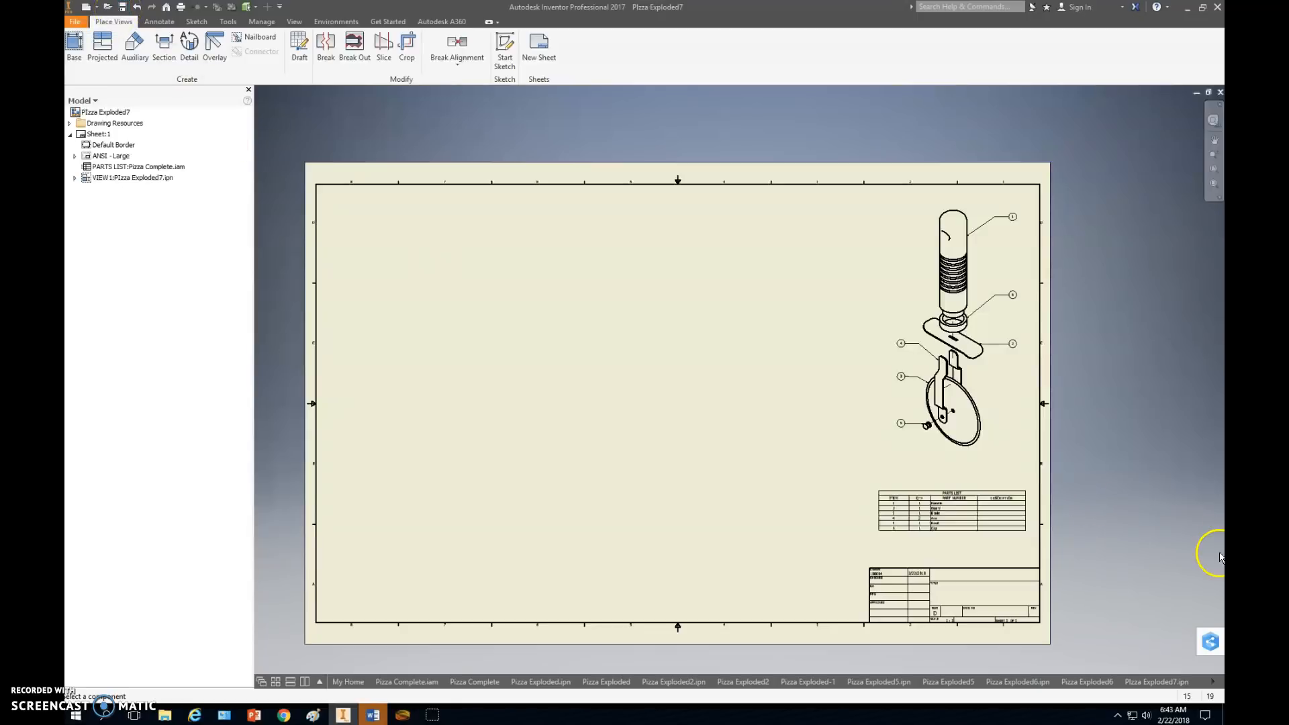
pyautogui.click(1216, 682)
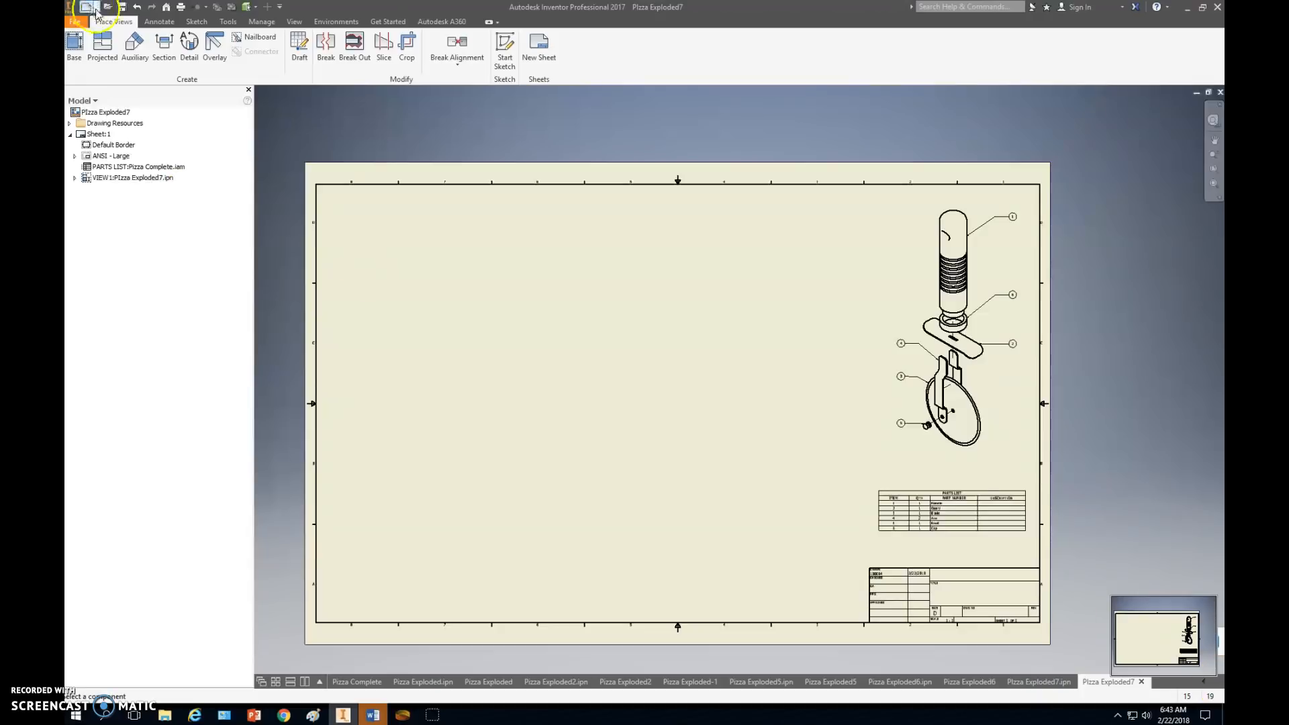
pyautogui.click(123, 8)
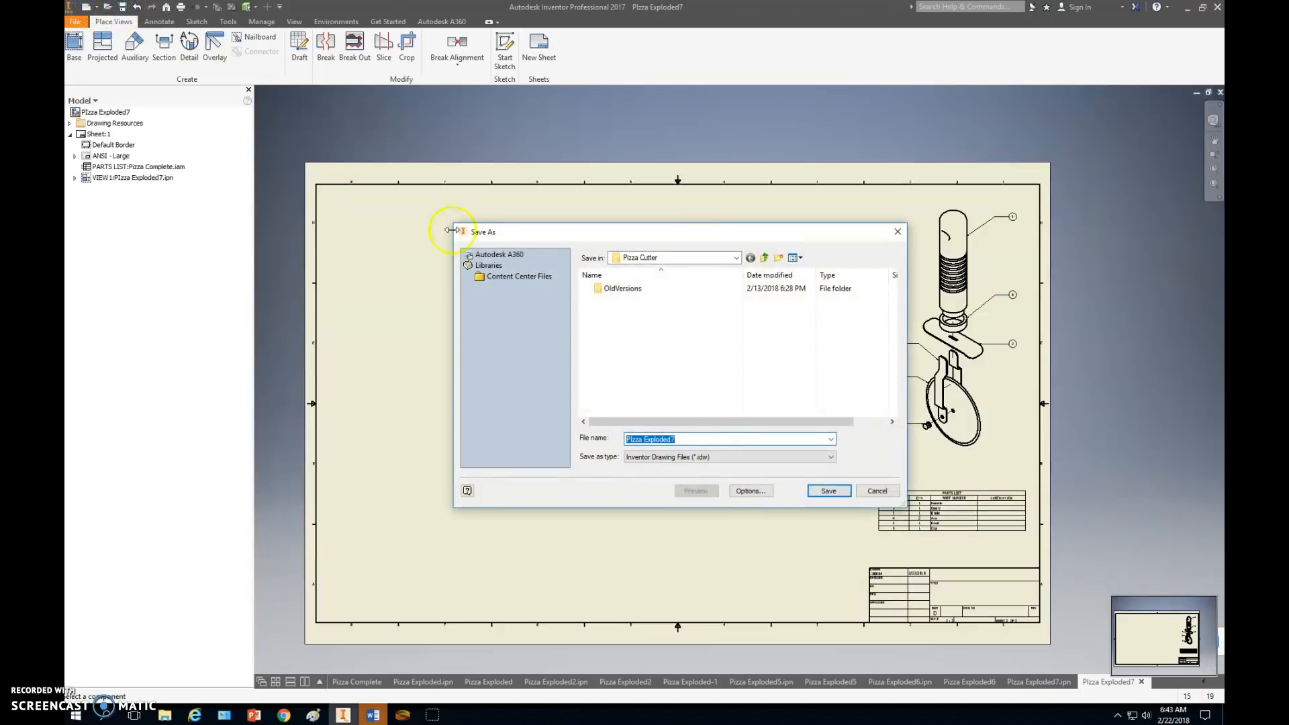
pyautogui.click(828, 492)
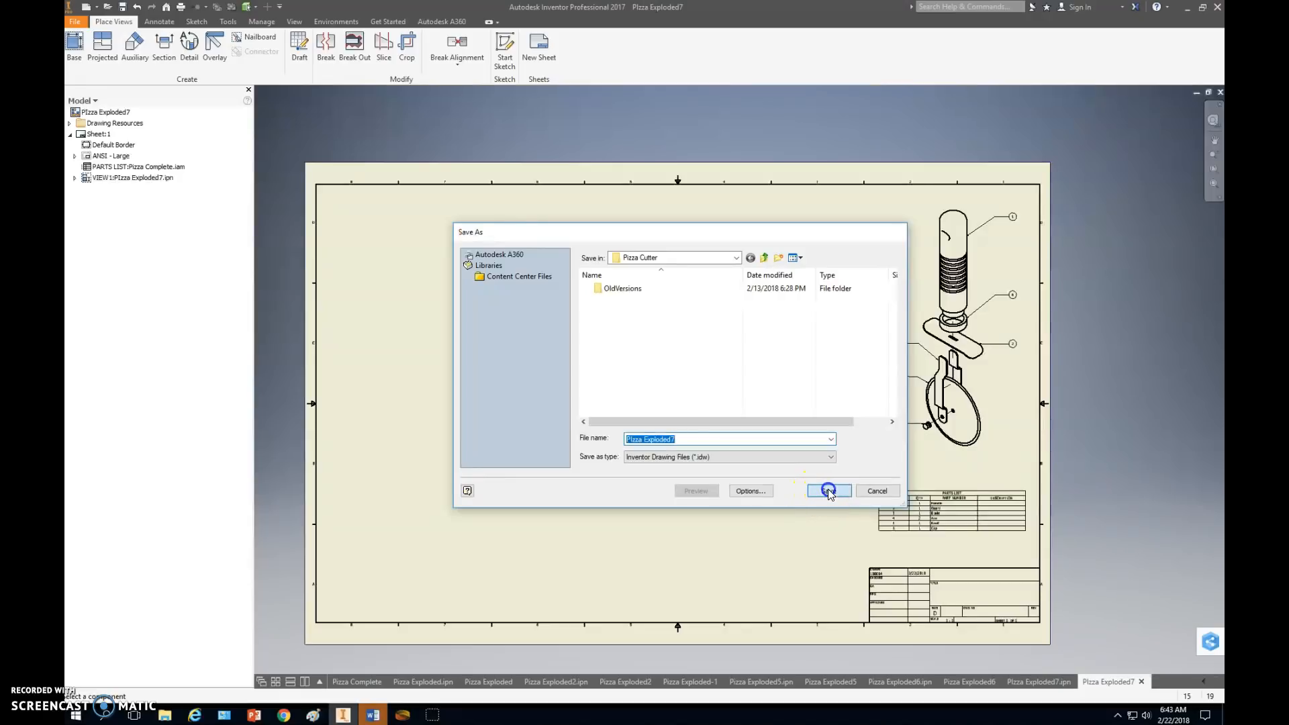
pyautogui.click(703, 414)
pyautogui.click(698, 302)
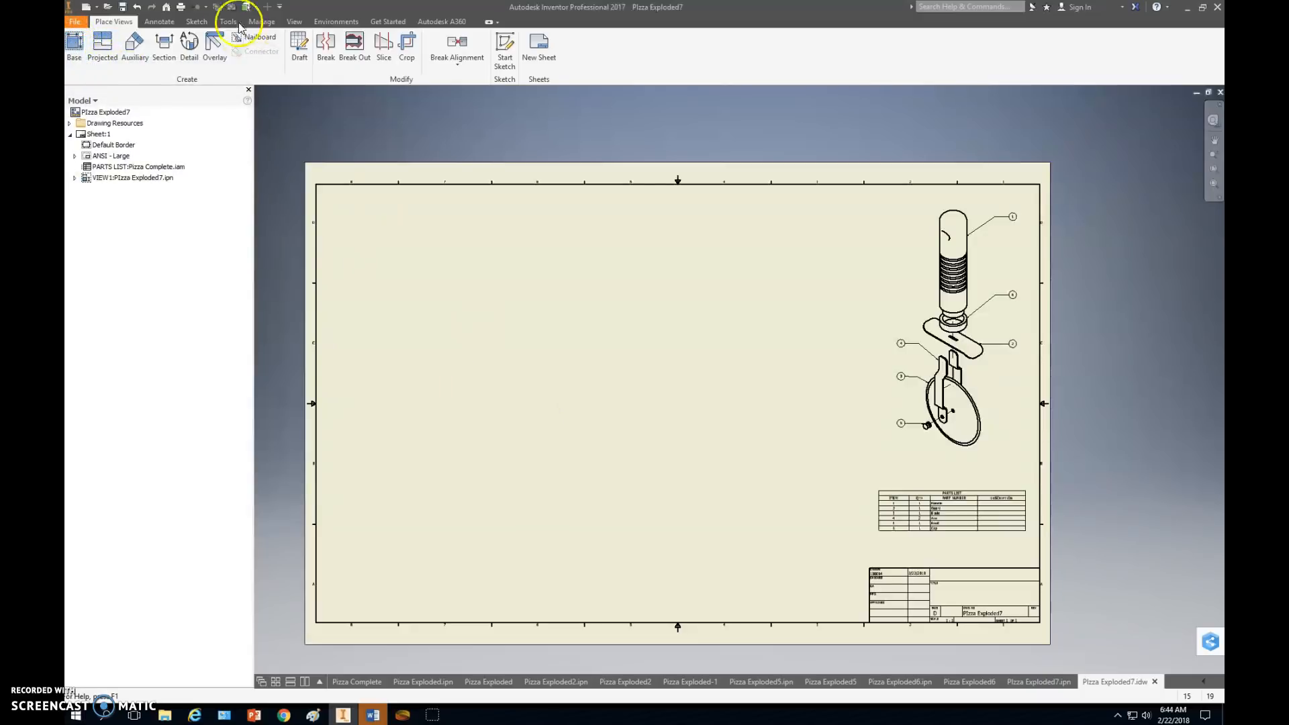
# Start a shaded base view of Pizza Complete.iam at 1:1 scale.
pyautogui.click(75, 47)
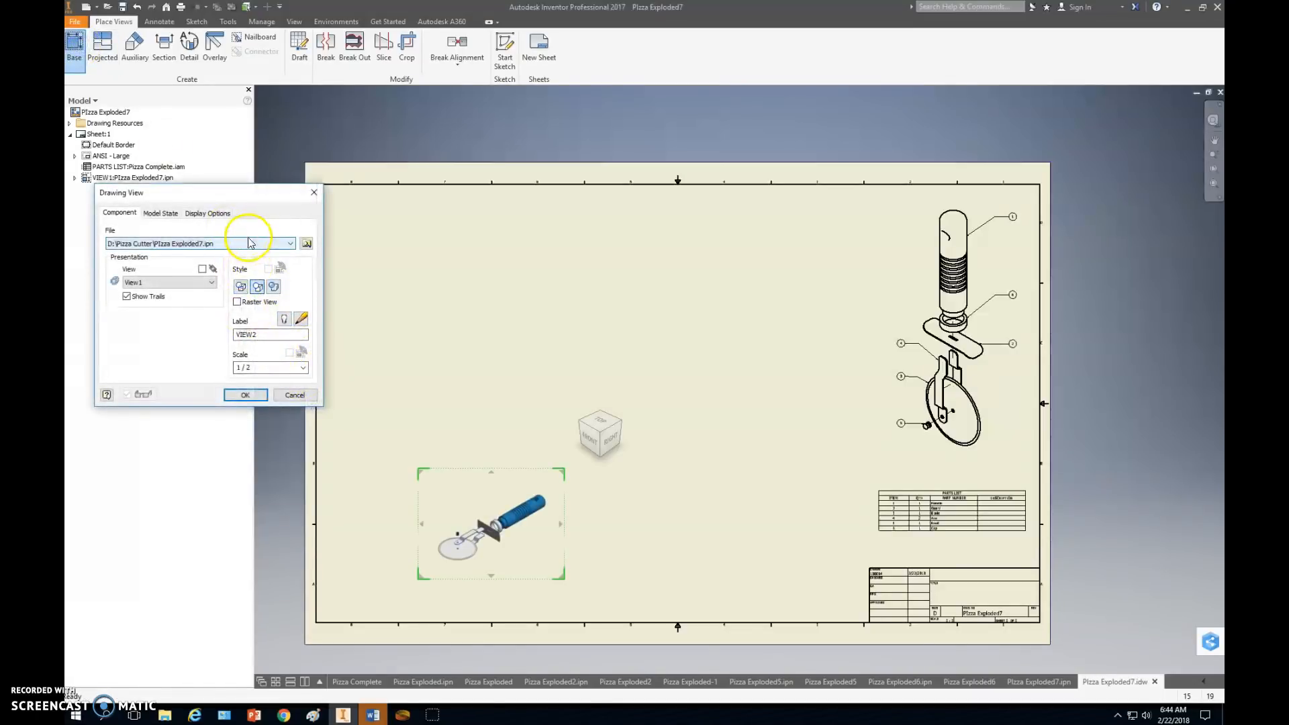
pyautogui.click(279, 243)
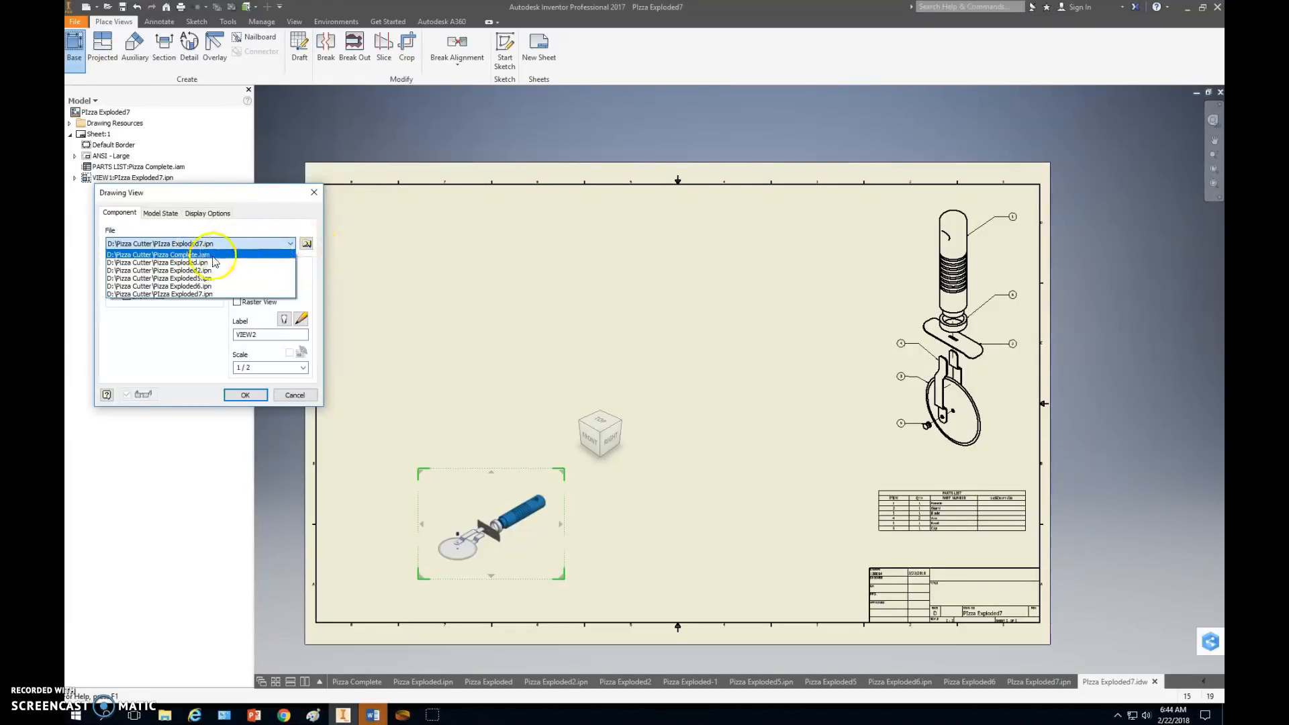
pyautogui.click(210, 254)
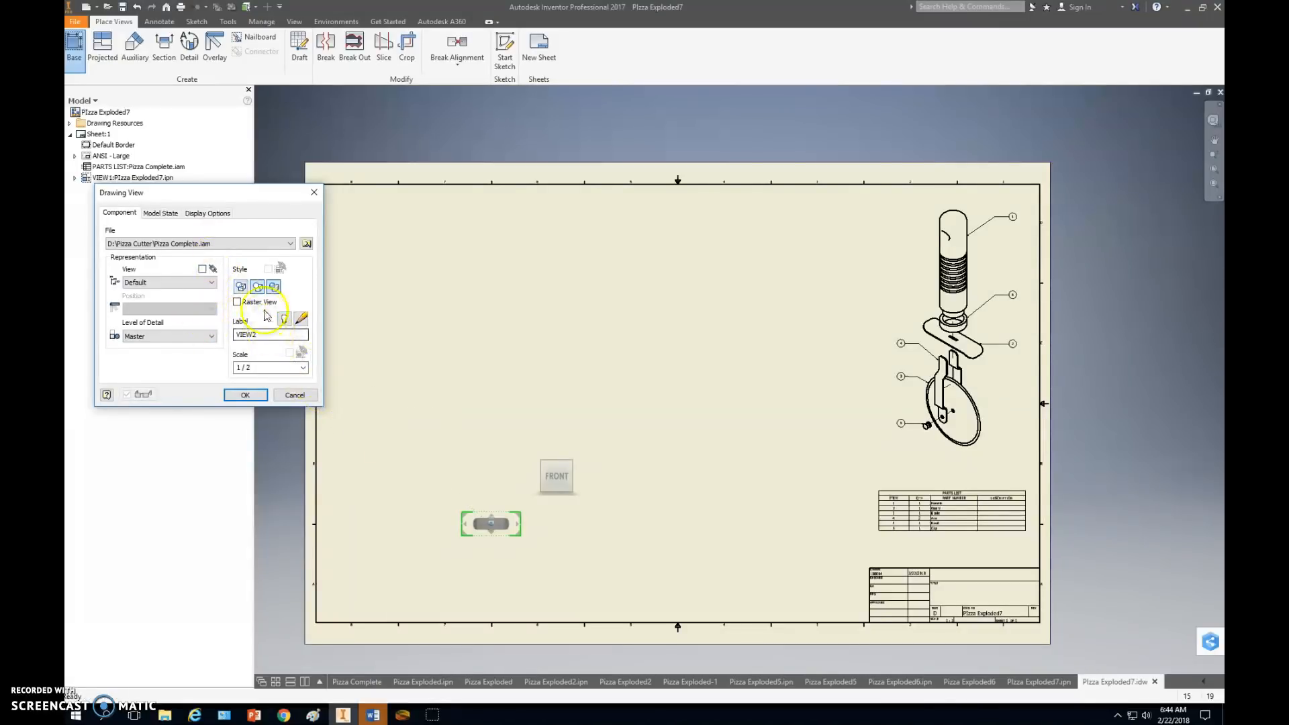
pyautogui.click(275, 289)
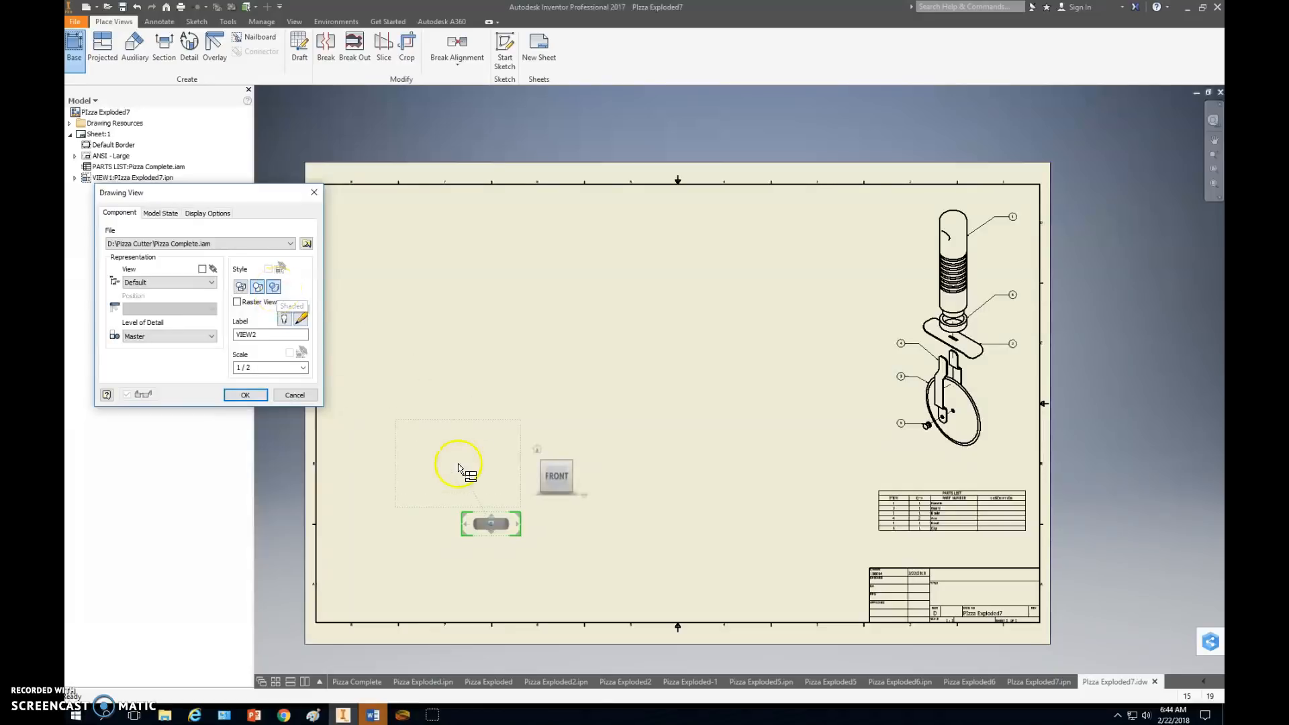
pyautogui.click(303, 367)
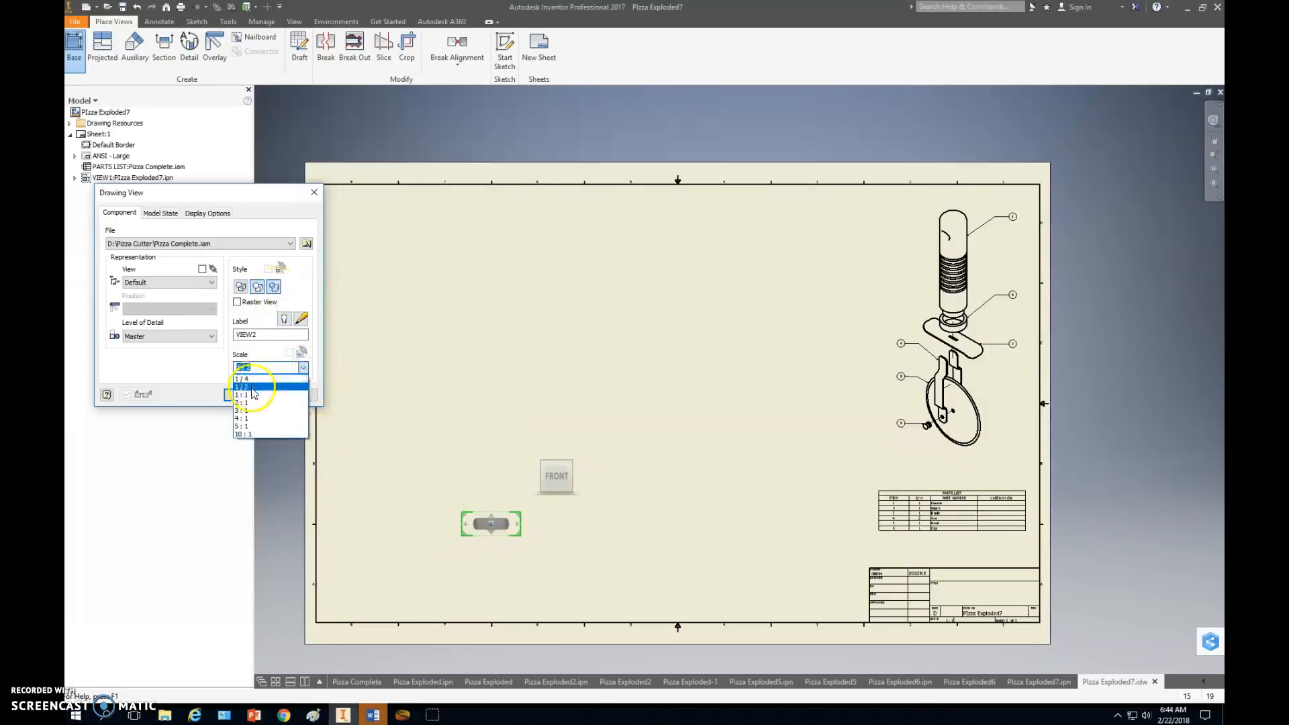
pyautogui.click(250, 395)
# Orient the assembly's base view to Top with the handle upright and position it in the sheet's upper-left area.
pyautogui.click(581, 445)
pyautogui.moveTo(500, 477); pyautogui.dragTo(492, 301)
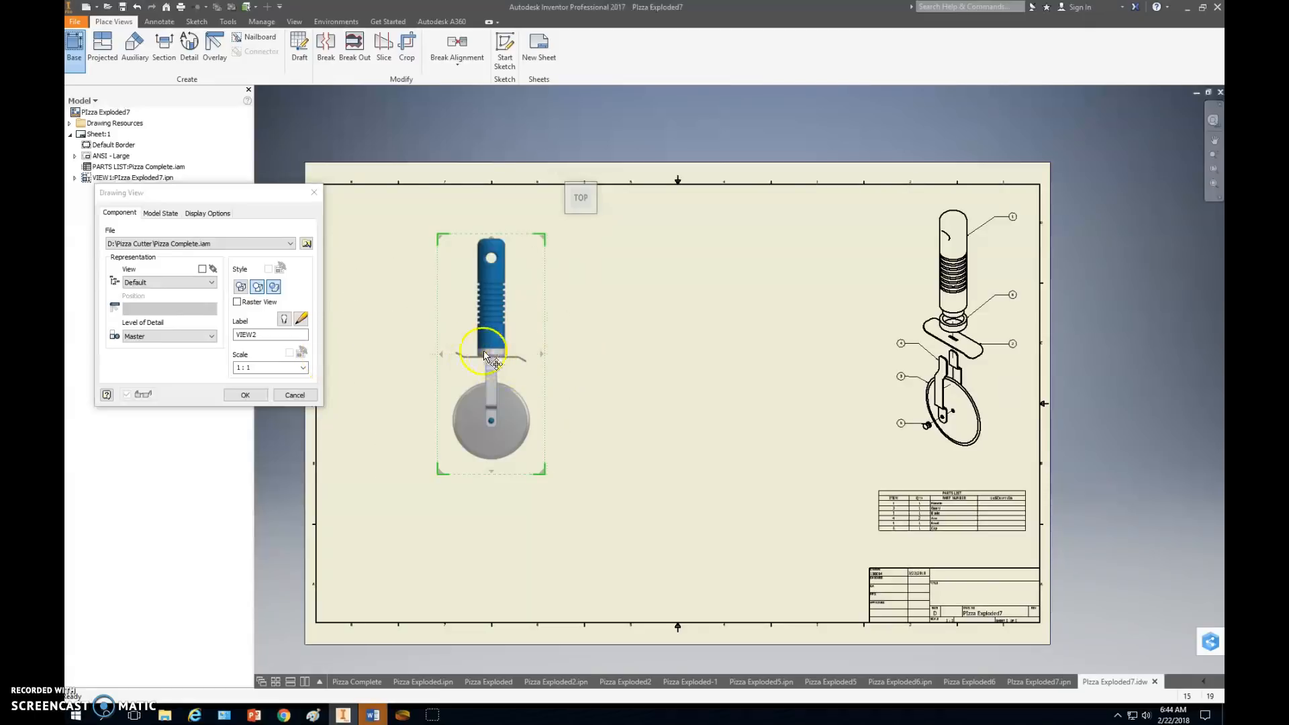
pyautogui.moveTo(485, 353); pyautogui.dragTo(469, 337)
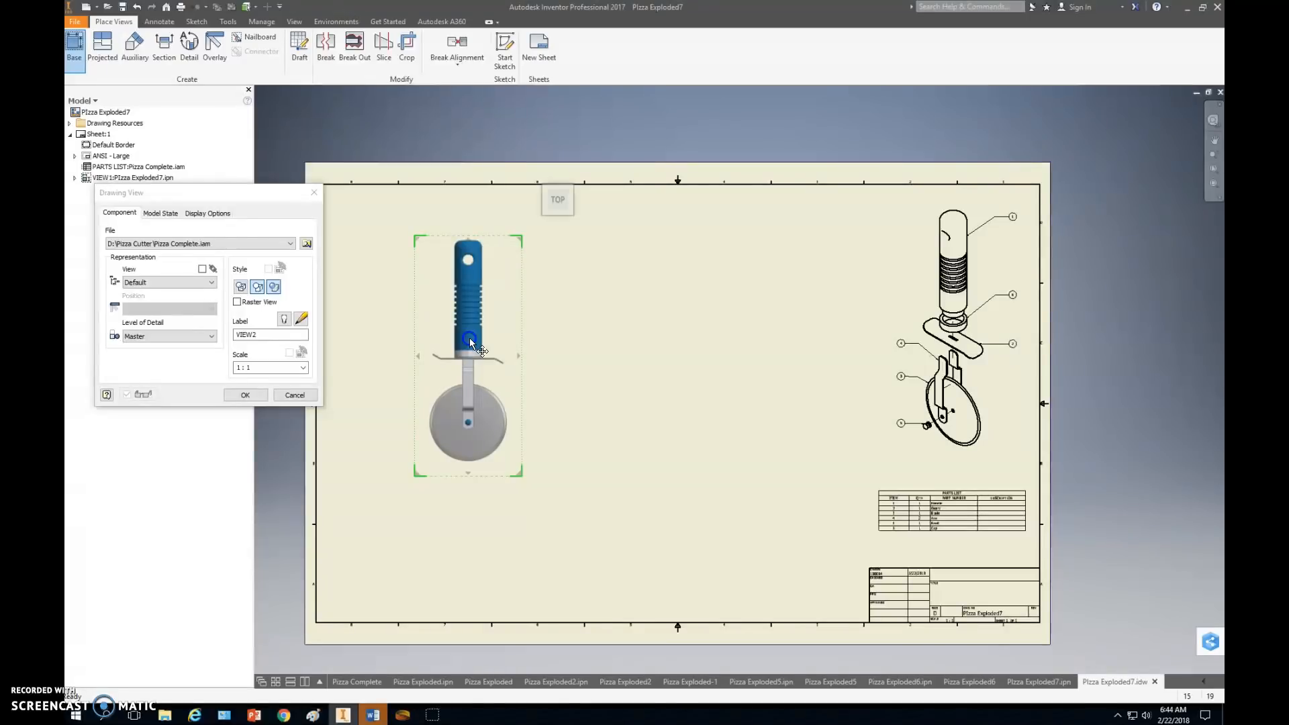
# Project one view above and one to the right of the assembly's base view, and create all three views.
pyautogui.click(466, 213)
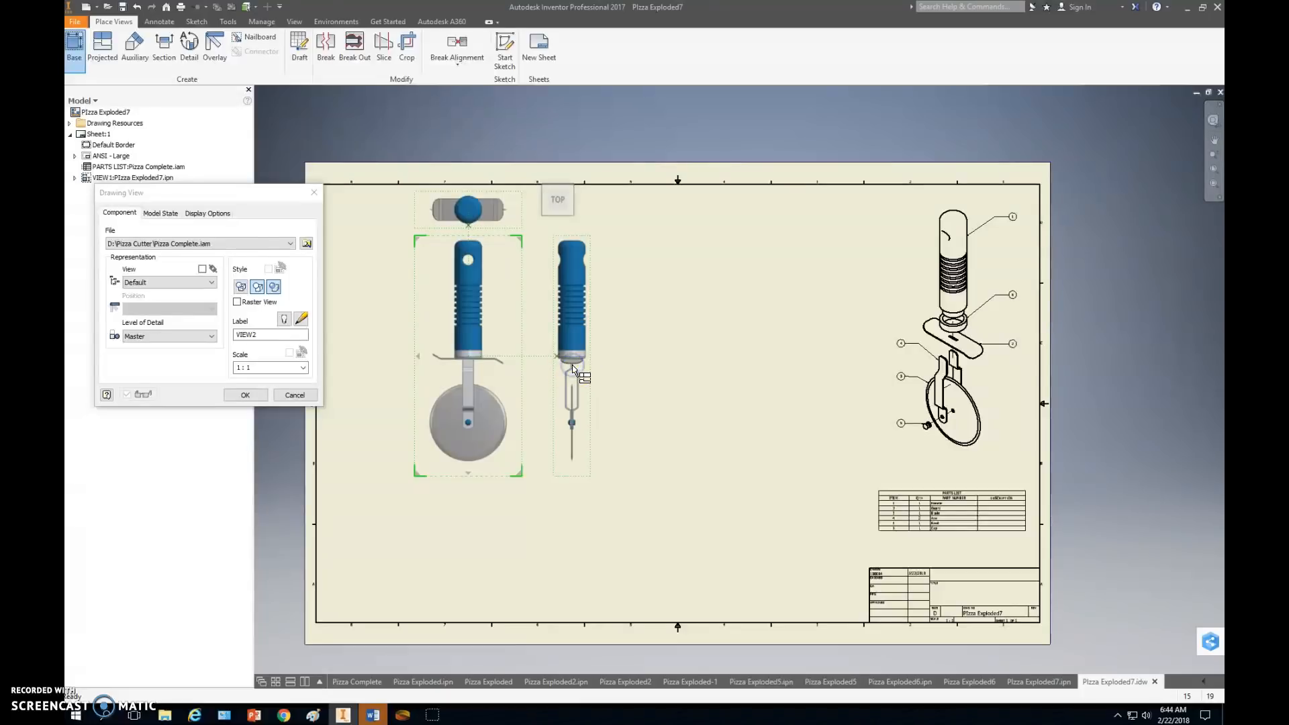
pyautogui.click(574, 388)
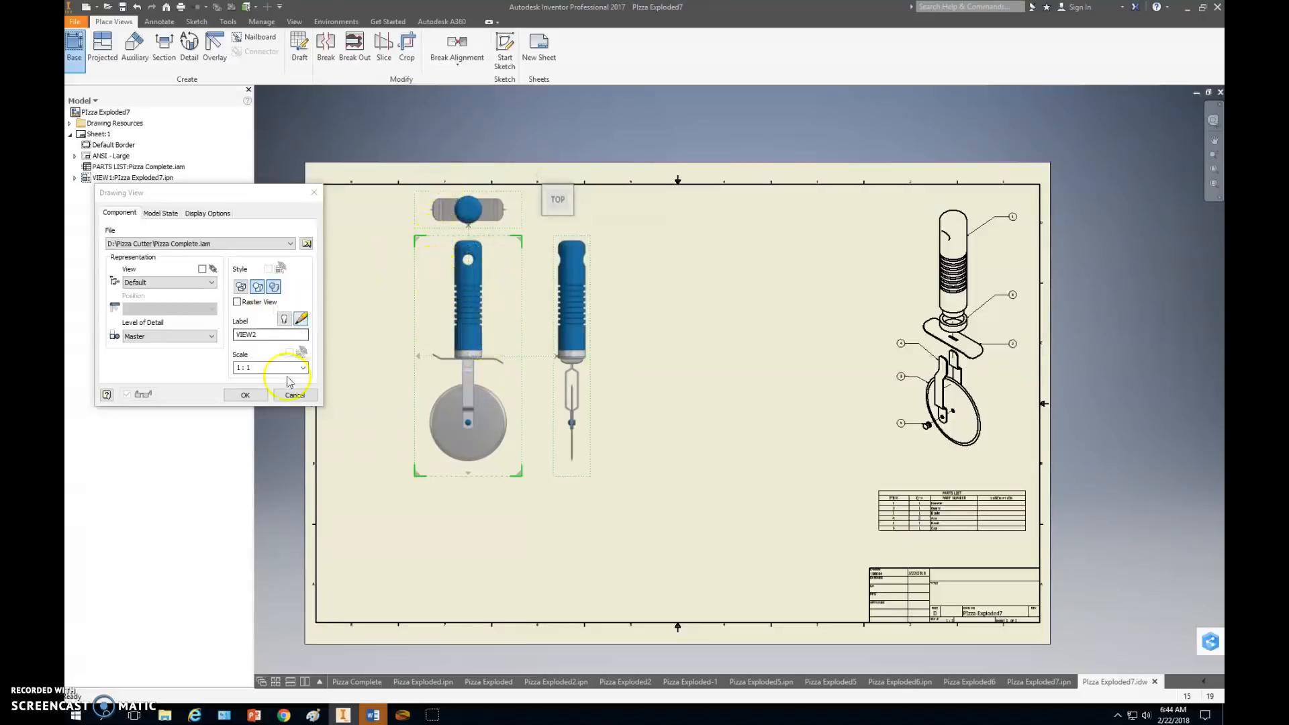
pyautogui.click(245, 395)
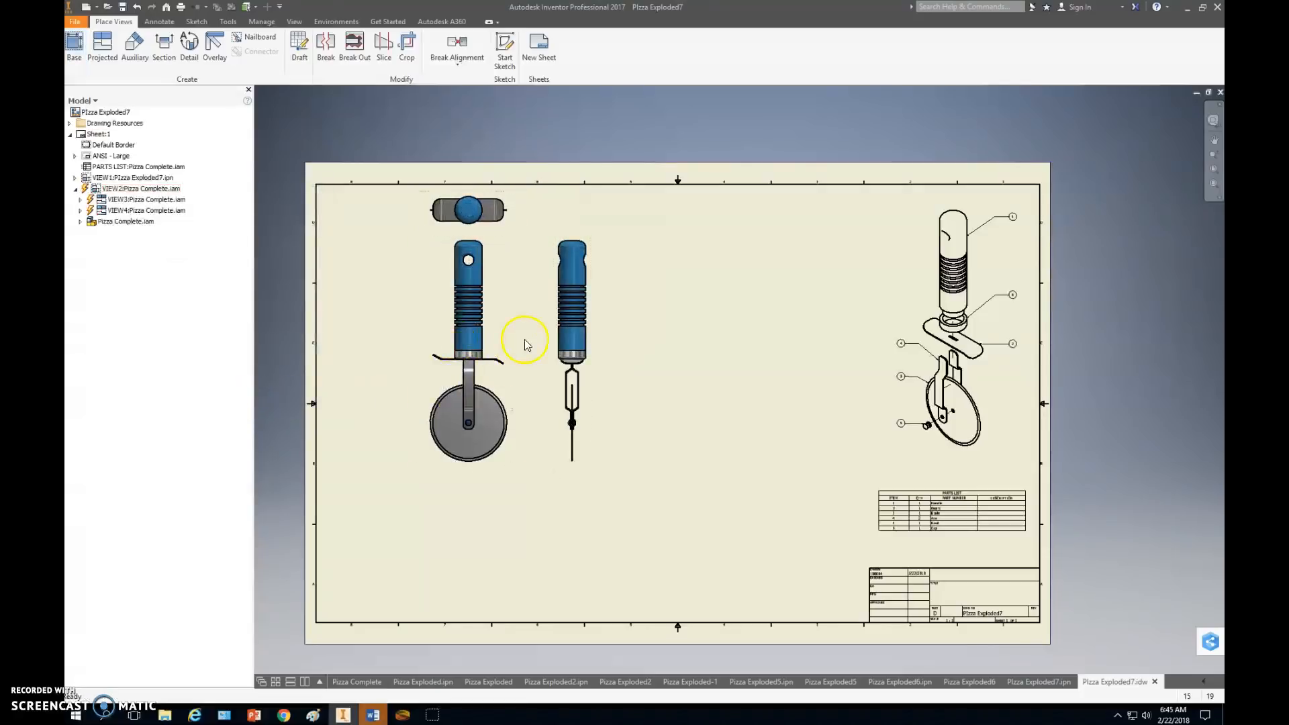
# Create a full section view A at 1:1 along the base view's vertical centreline, placed to the left of that view.
pyautogui.click(168, 49)
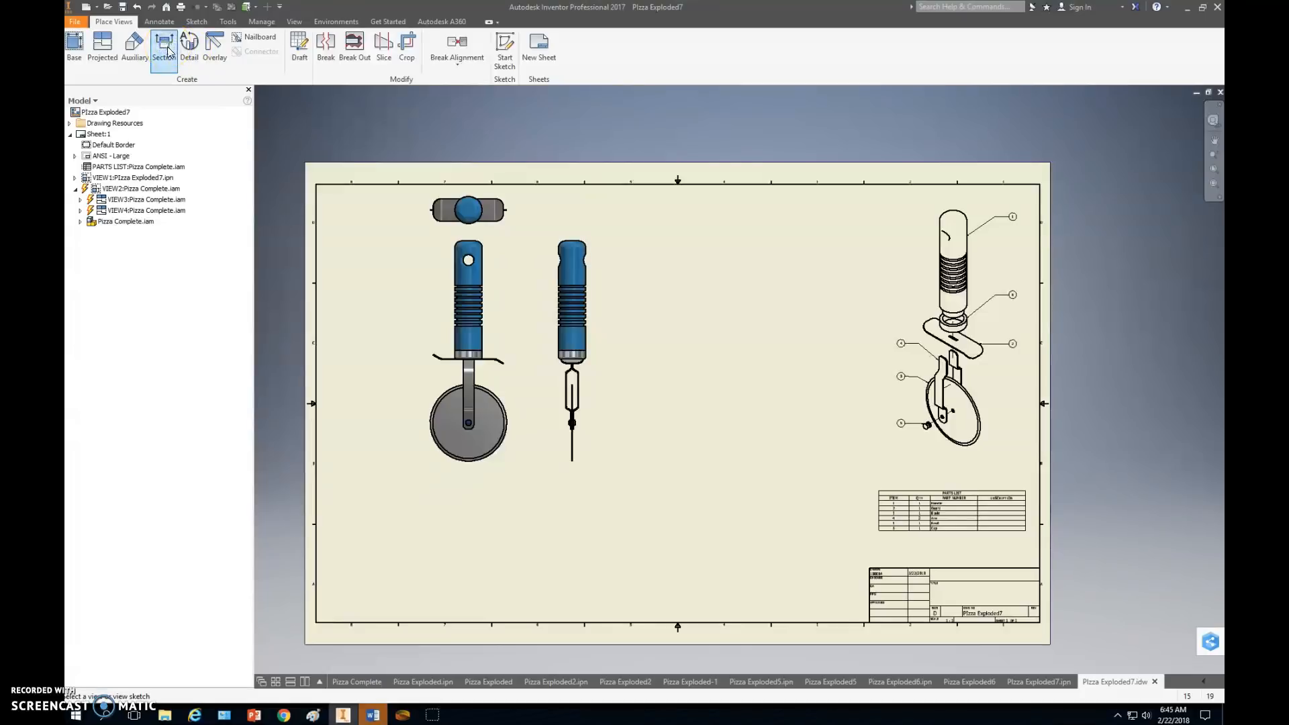
pyautogui.click(495, 239)
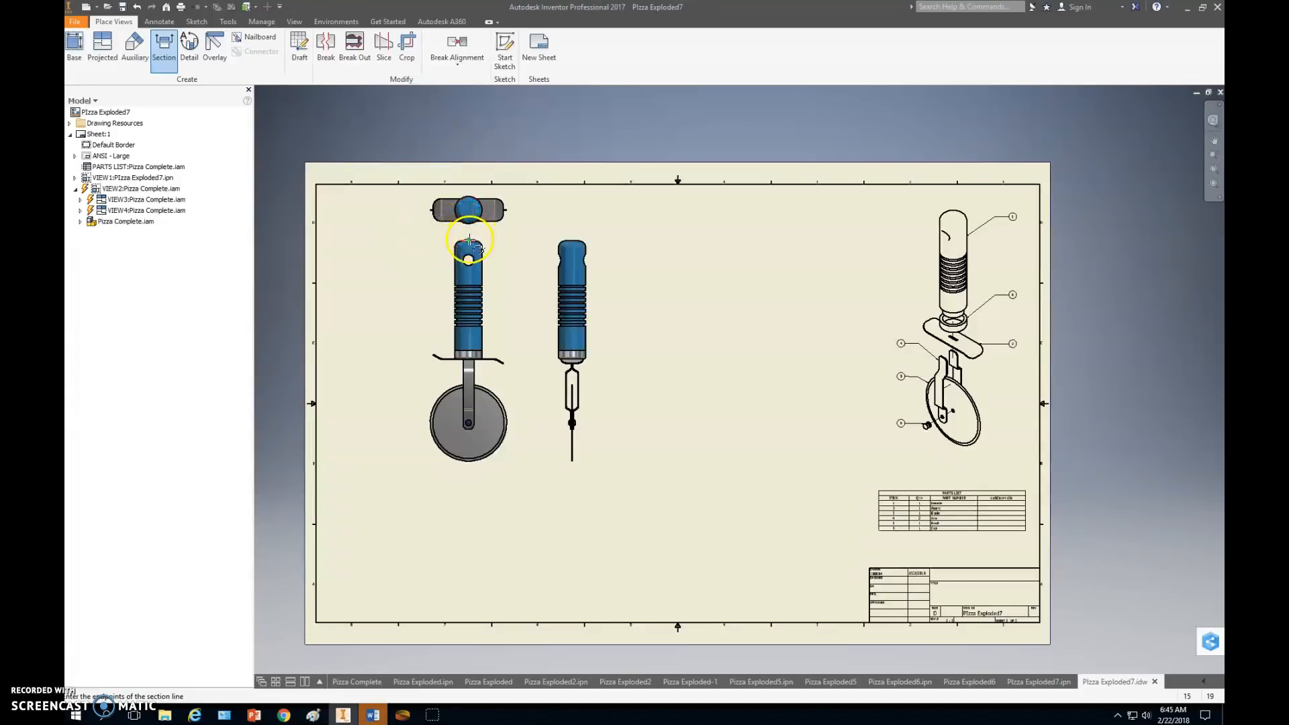
pyautogui.scroll(3, 467, 233)
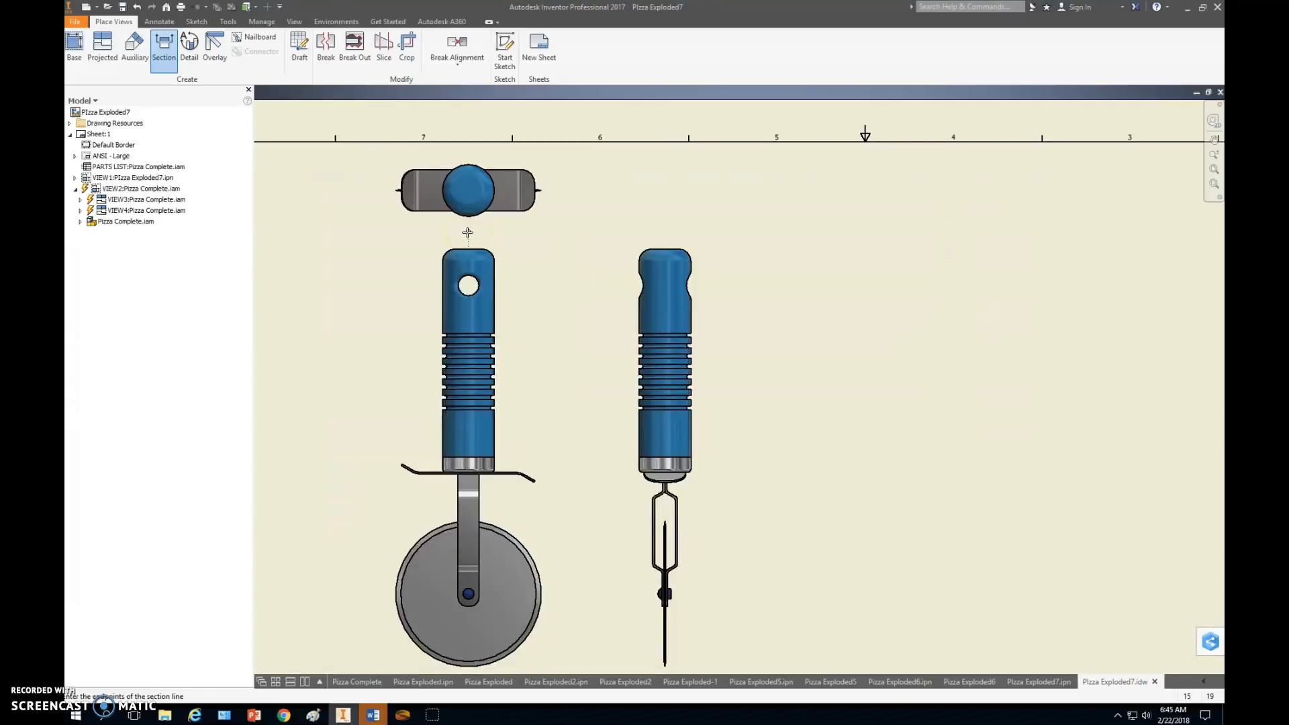
pyautogui.click(468, 234)
pyautogui.moveTo(495, 505); pyautogui.dragTo(481, 315, button='middle')
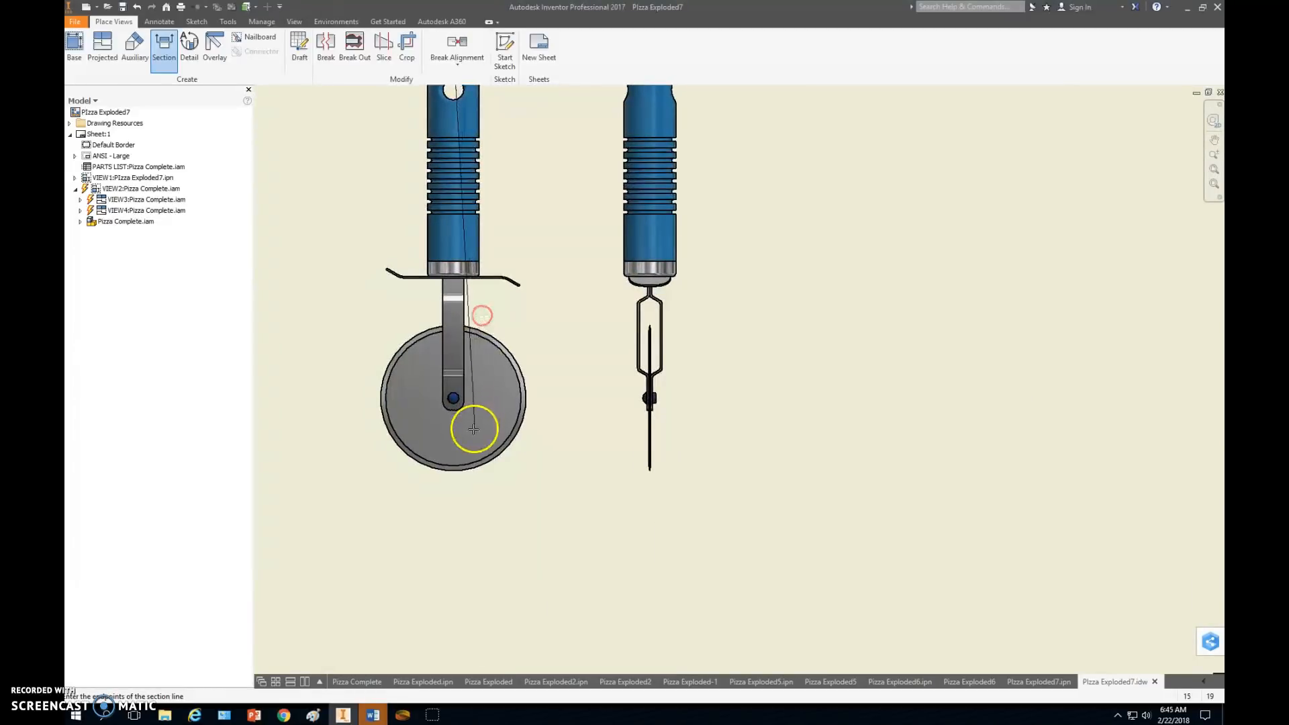
pyautogui.click(453, 494)
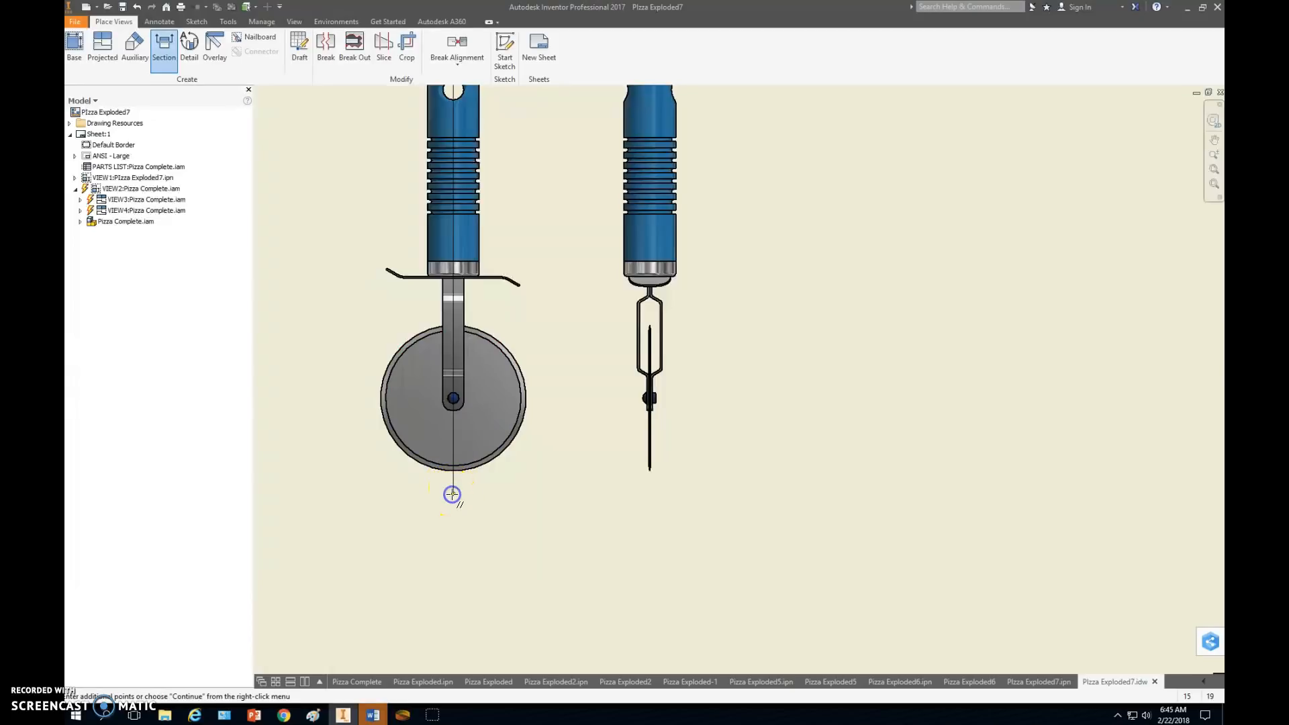
pyautogui.rightClick(406, 497)
pyautogui.click(461, 495)
pyautogui.moveTo(551, 419); pyautogui.dragTo(731, 513, button='middle')
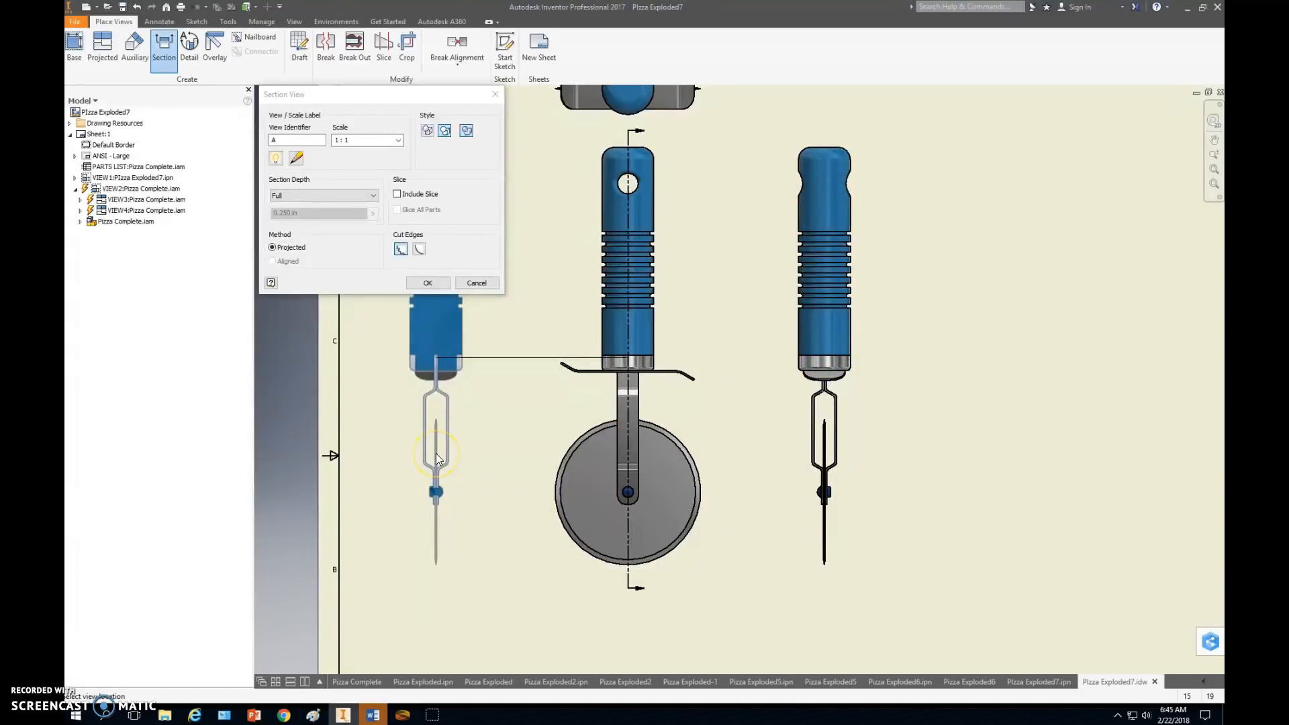
pyautogui.click(436, 453)
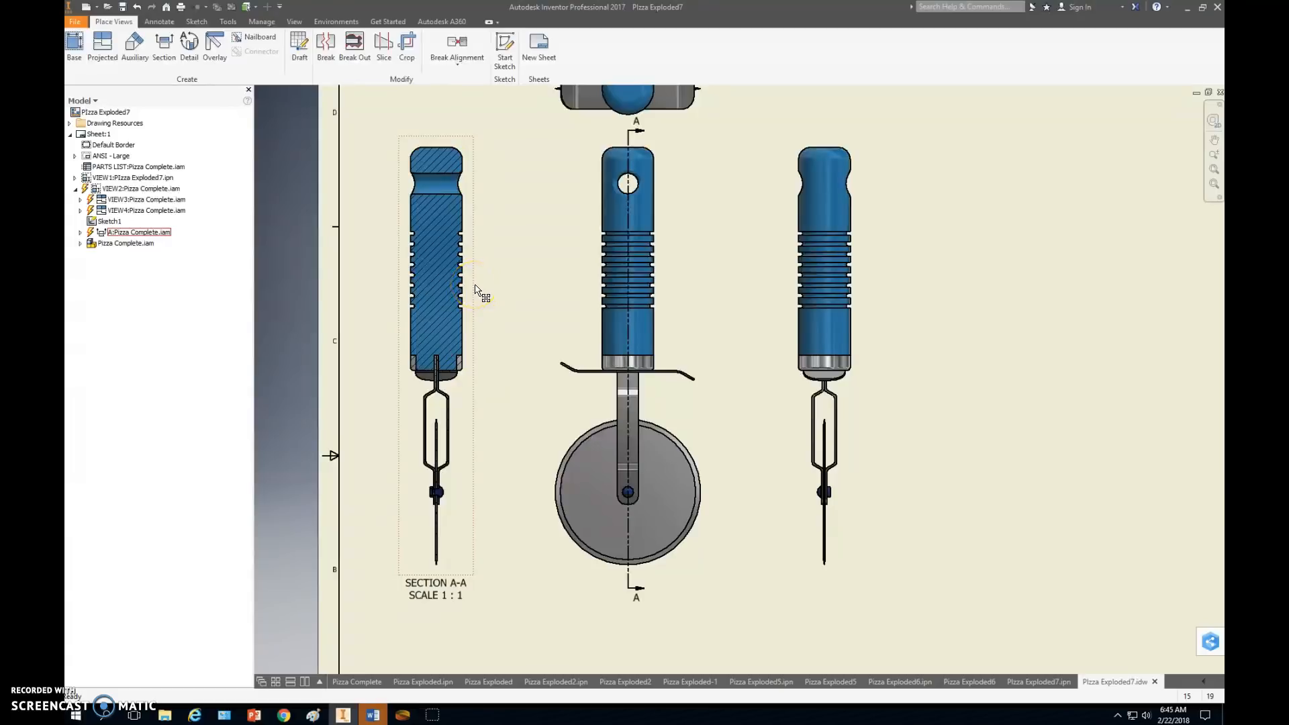
# Turn off shading for section view A-A so it uses only the hidden-lines-removed style.
pyautogui.click(535, 270)
pyautogui.doubleClick(475, 290)
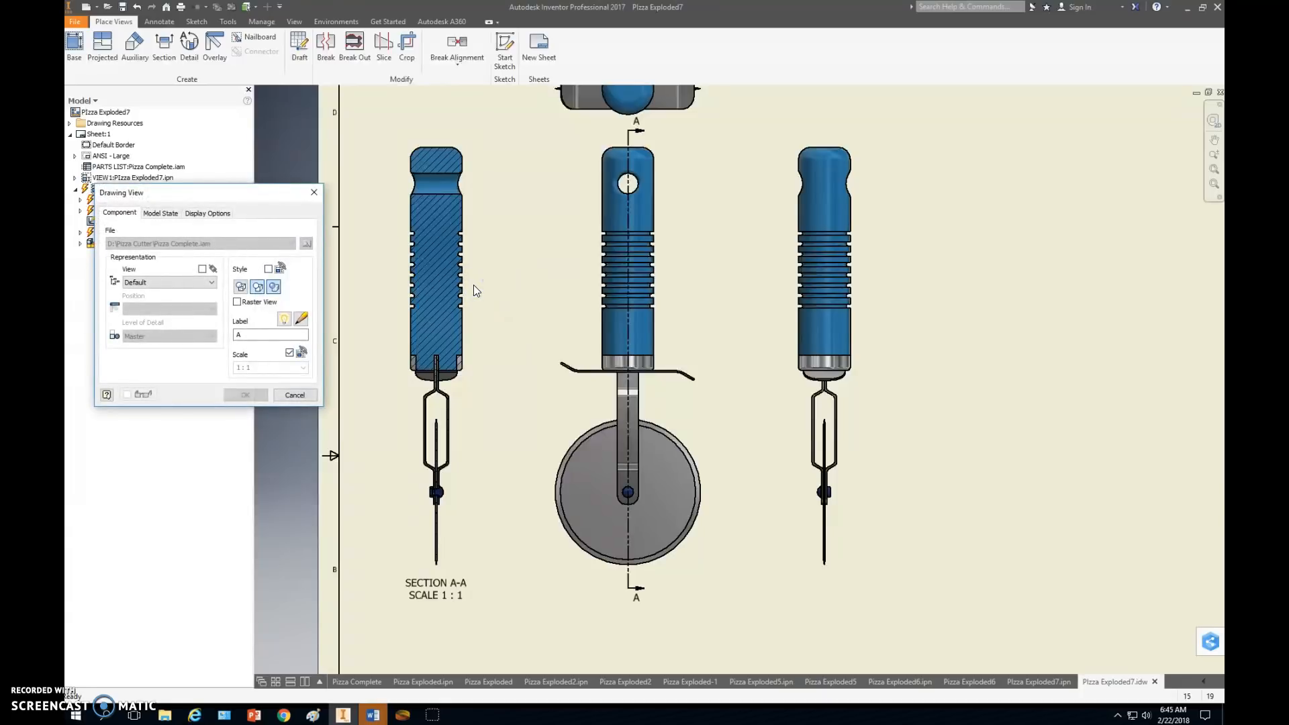
pyautogui.click(273, 287)
pyautogui.click(247, 395)
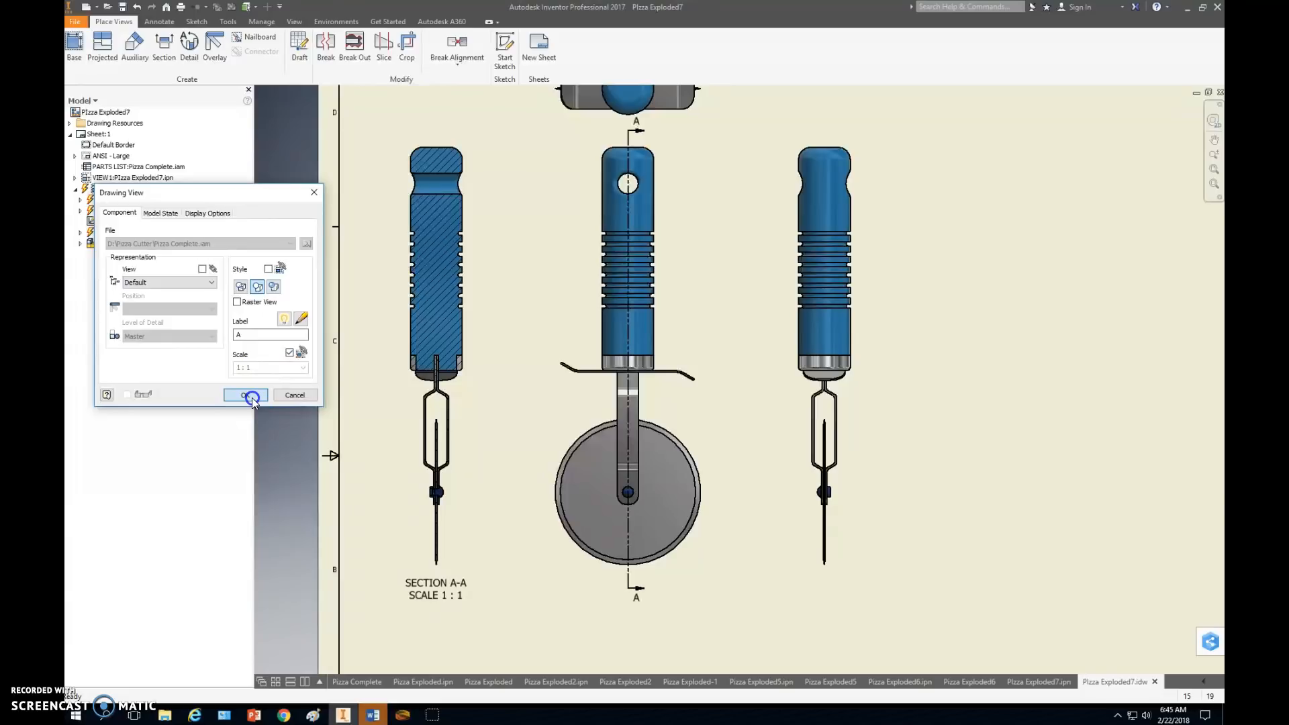
pyautogui.click(250, 336)
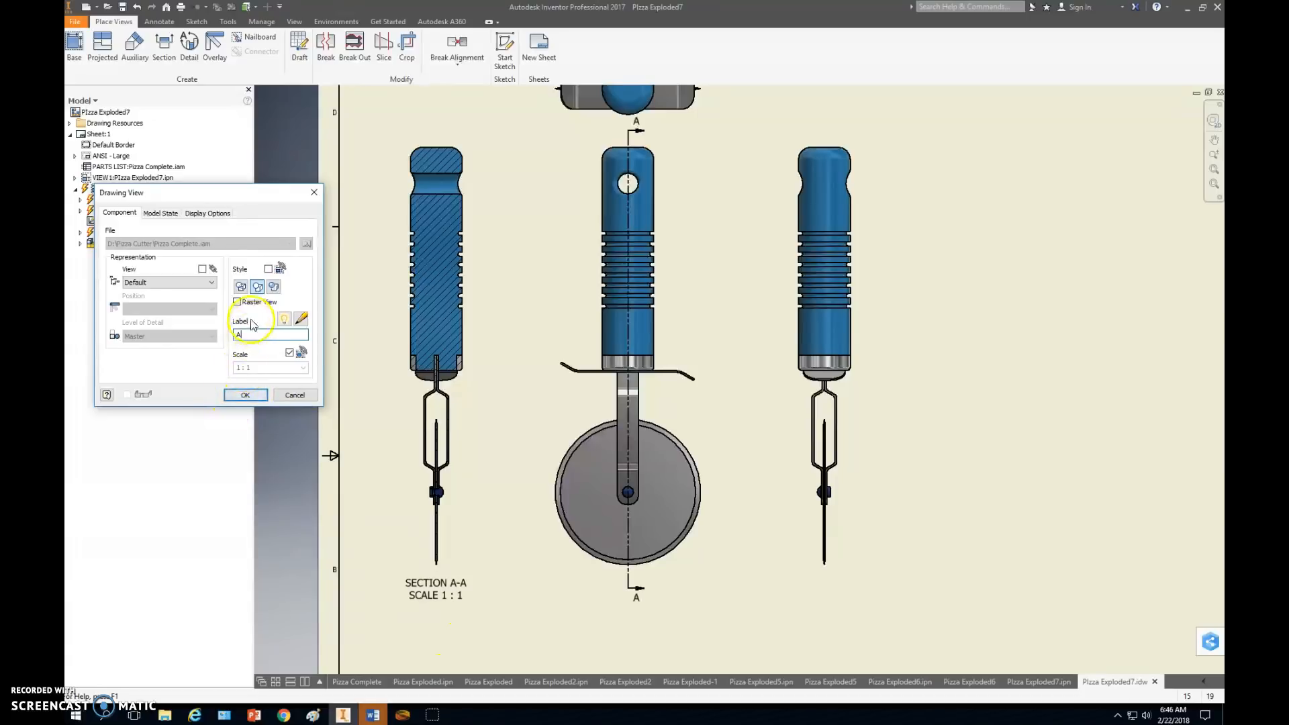
pyautogui.click(246, 395)
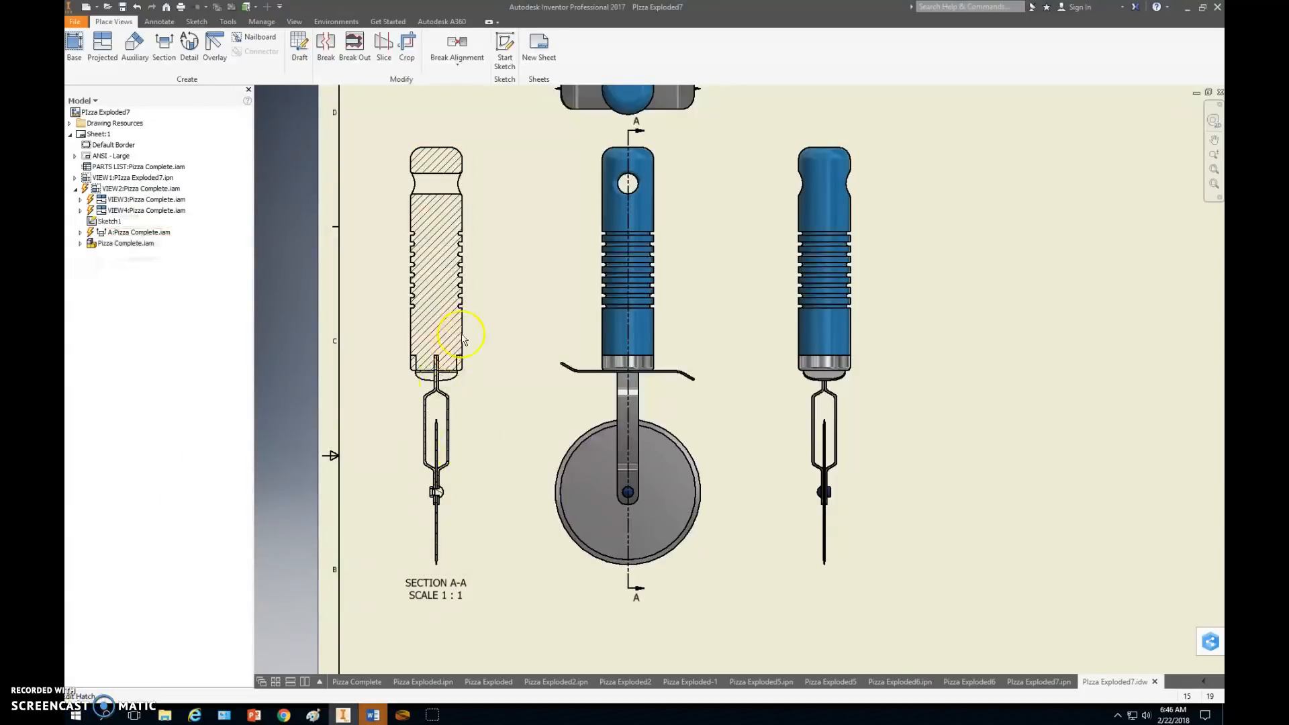
# Switch to Chrome to examine the Pizza Cutter Details reference image for the part view layout, and return to Inventor.
pyautogui.scroll(-3, 656, 437)
pyautogui.moveTo(741, 428)
pyautogui.mouseDown(button='middle')
pyautogui.moveTo(653, 440)
pyautogui.moveTo(591, 336)
pyautogui.moveTo(594, 348)
pyautogui.mouseUp(button='middle')
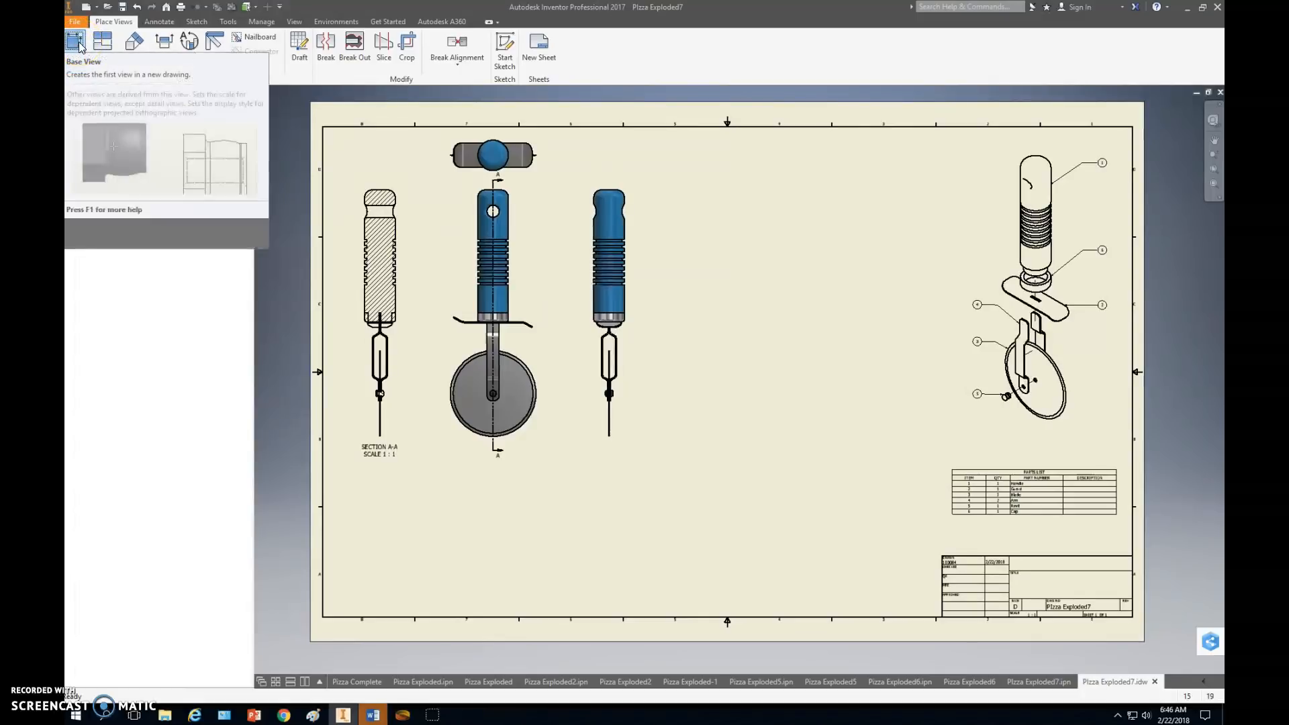
pyautogui.hotkey('alt', 'Tab')
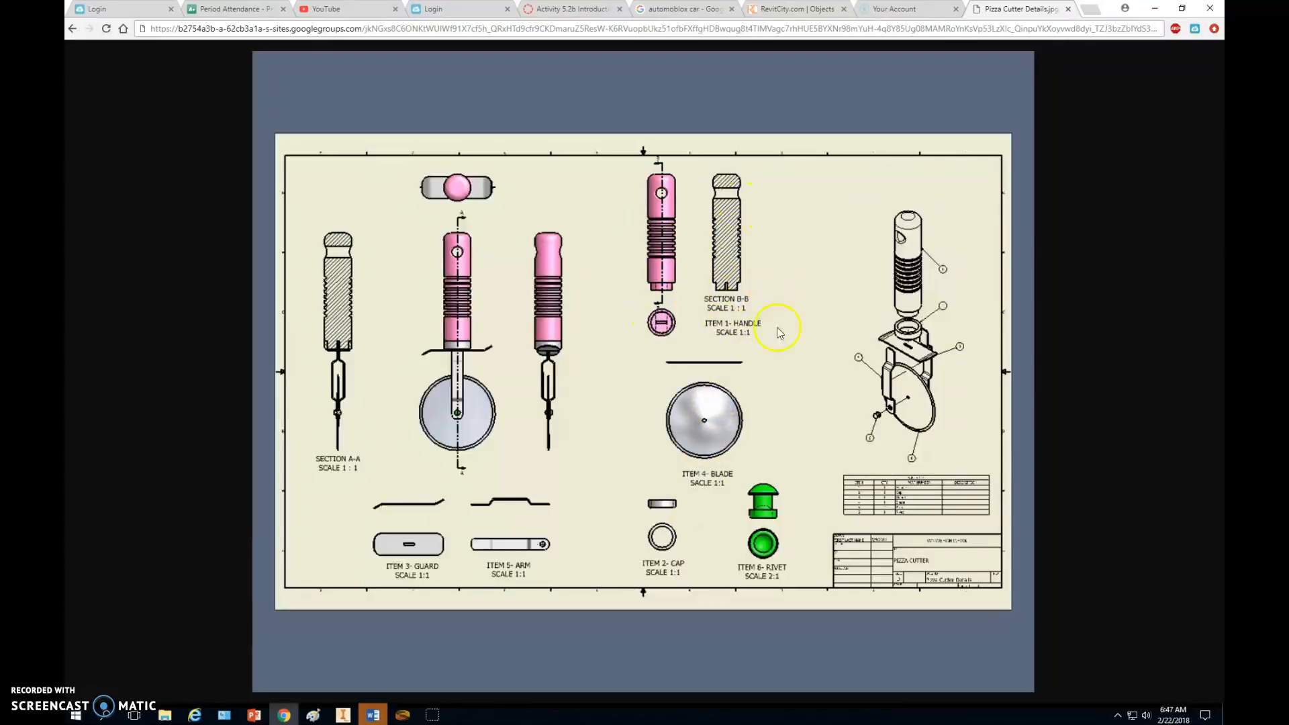
pyautogui.hotkey('alt', 'Tab')
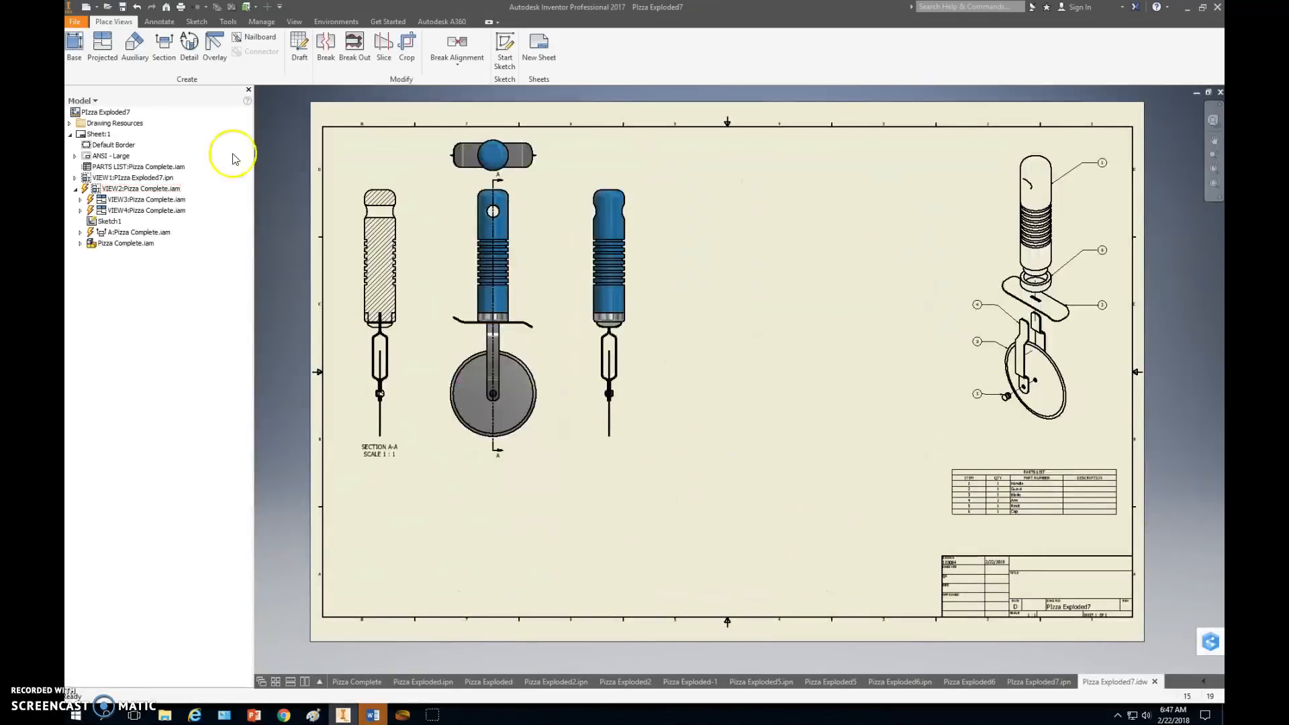
# Start a new base view with the Handle part from the Pizza Cutter folder as its source file.
pyautogui.click(75, 50)
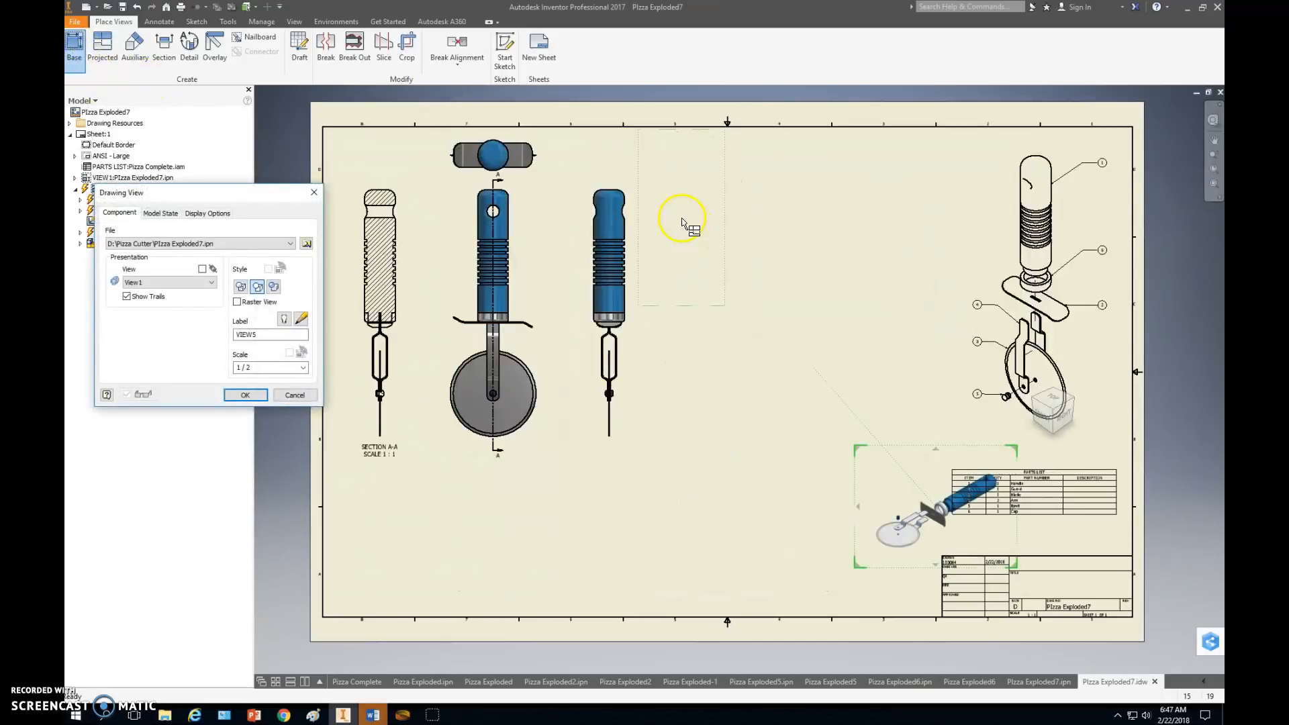
pyautogui.click(291, 244)
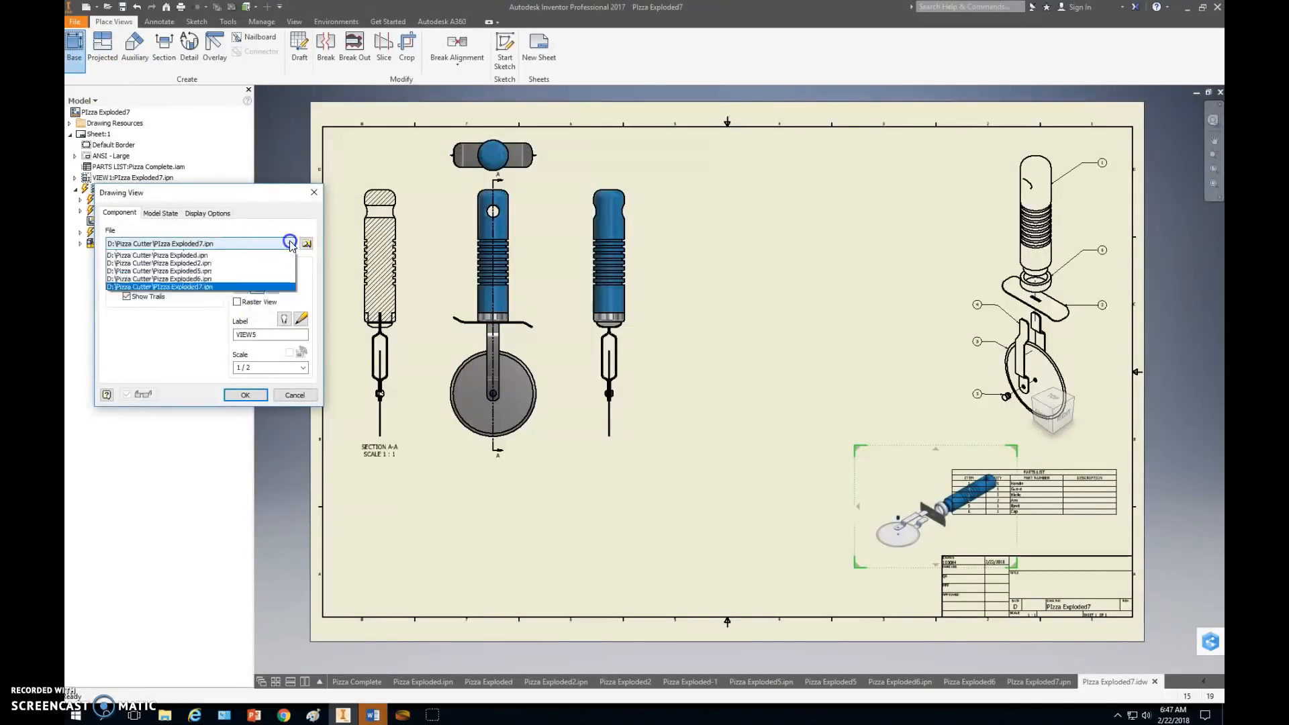
pyautogui.click(308, 247)
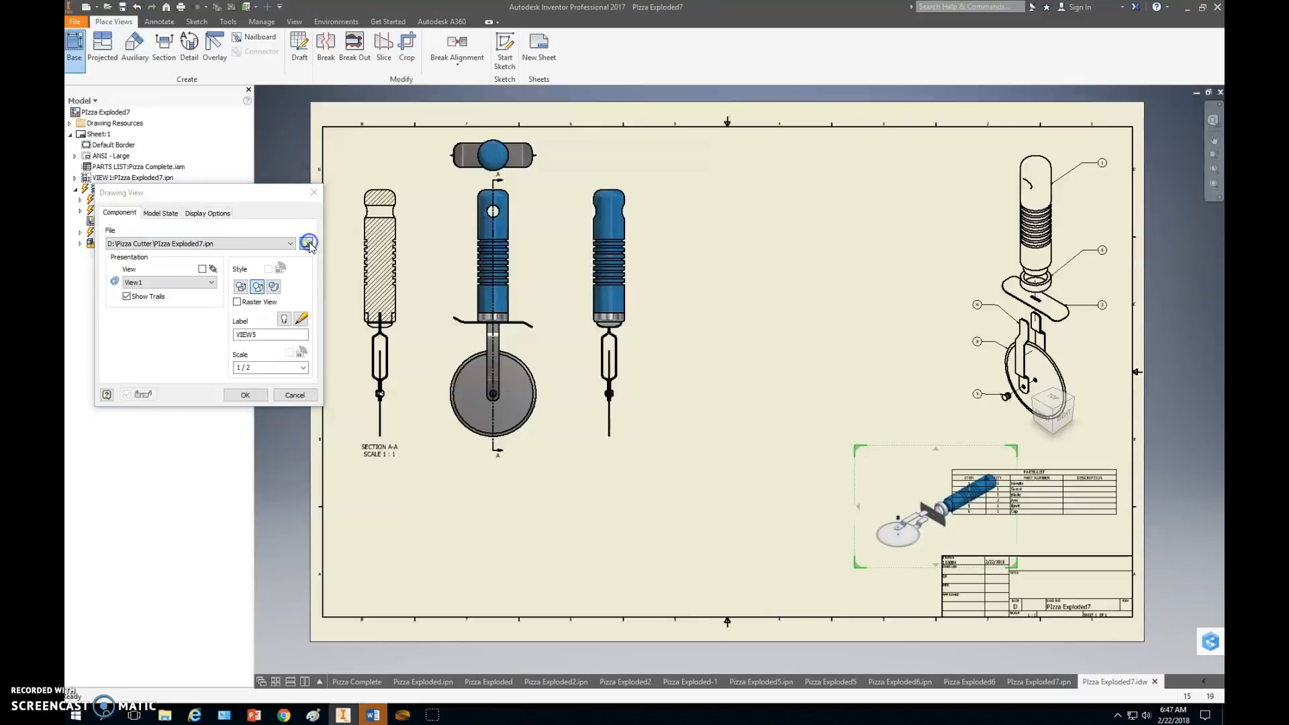
pyautogui.click(306, 243)
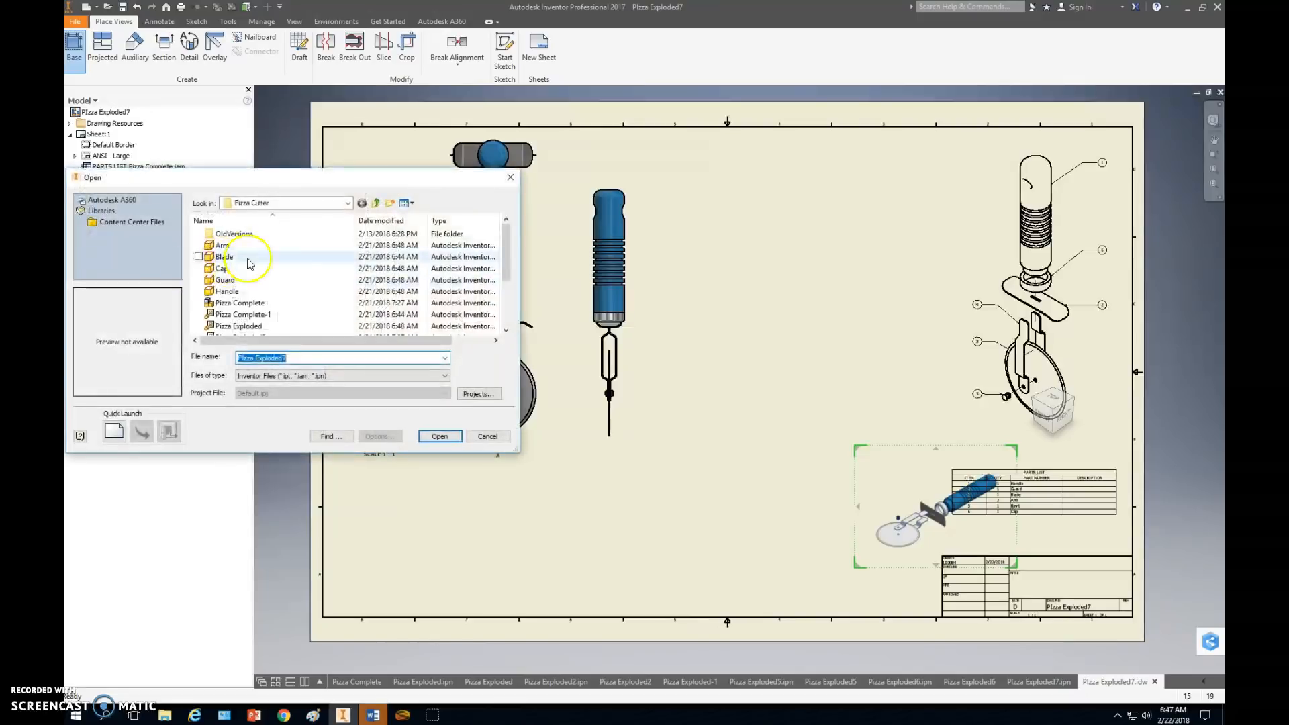
pyautogui.click(228, 257)
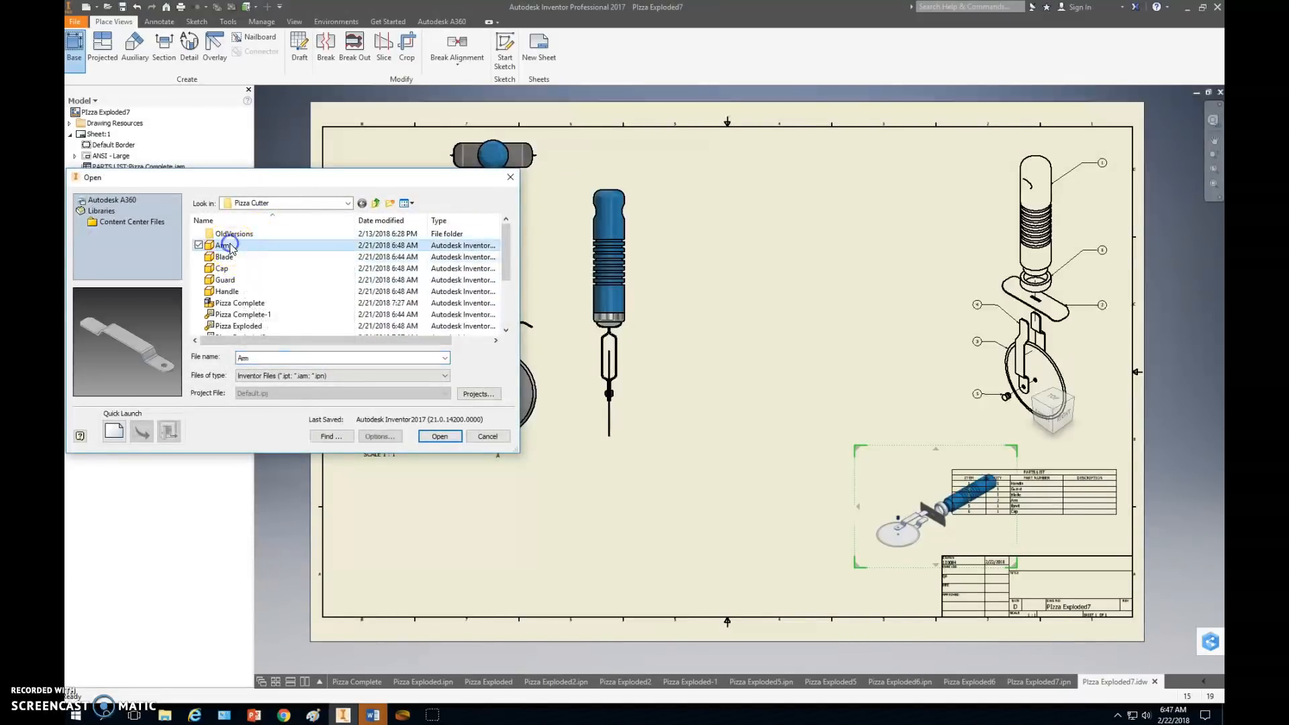
pyautogui.click(229, 291)
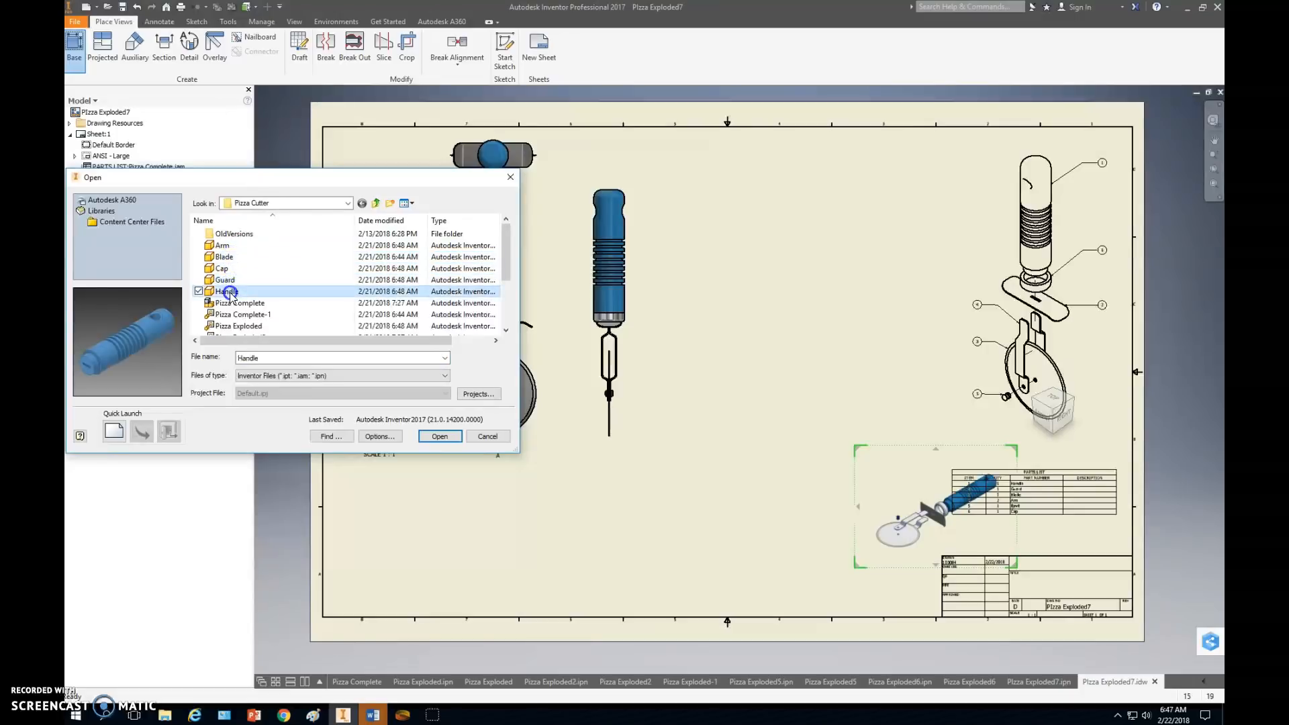
pyautogui.doubleClick(229, 291)
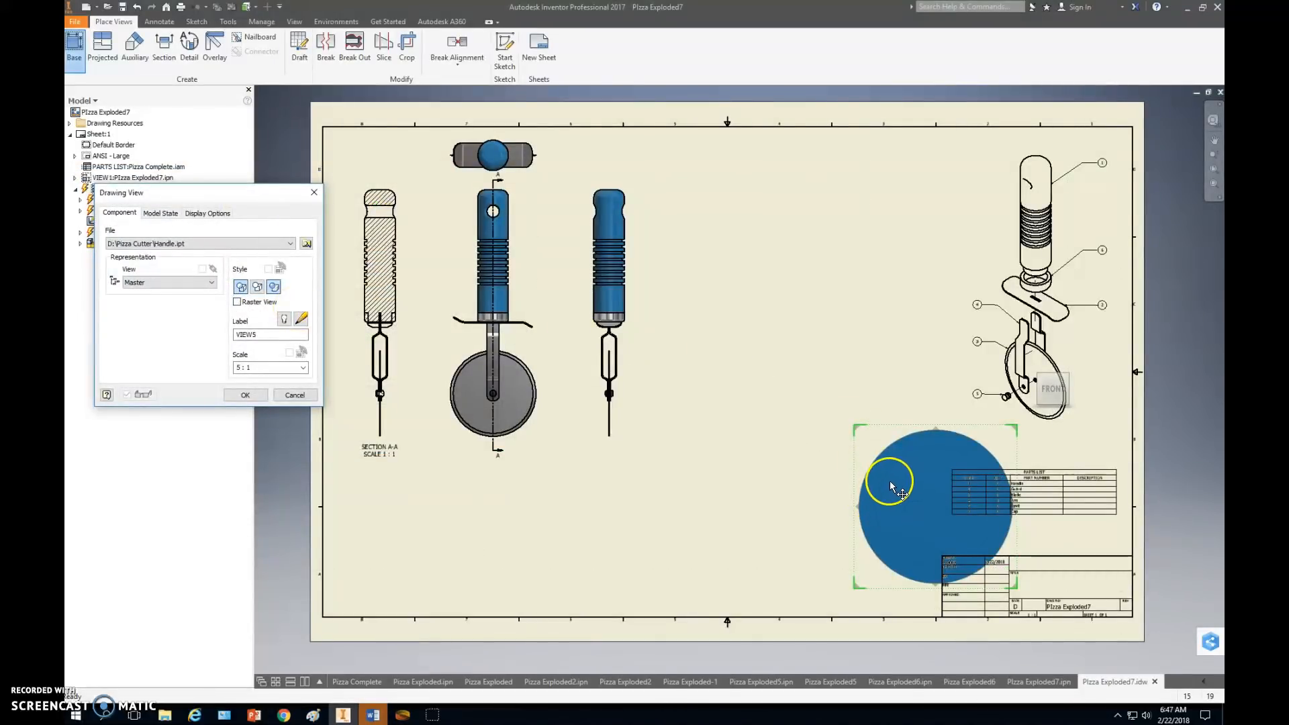
# Set the handle view's scale to 1:1 and position it to the right of the assembly views, following the Pizza Cutter Details image in Chrome.
pyautogui.click(768, 337)
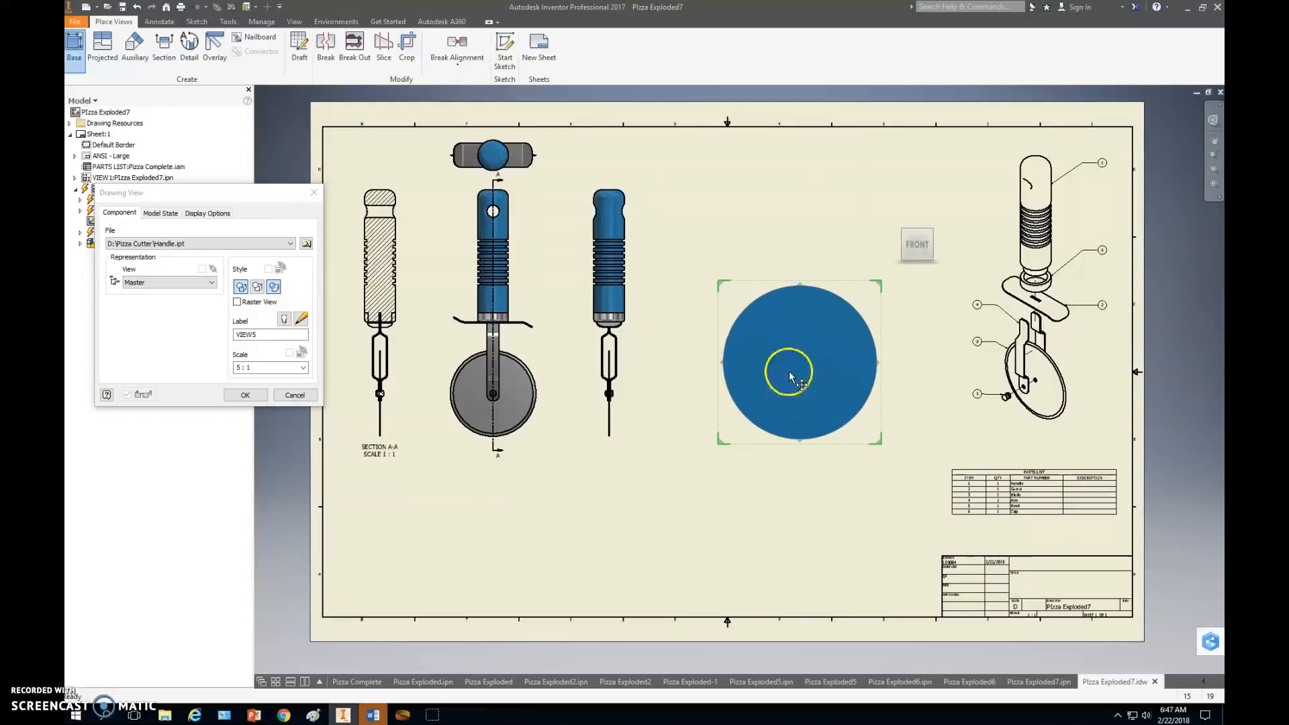
pyautogui.click(304, 368)
pyautogui.click(242, 391)
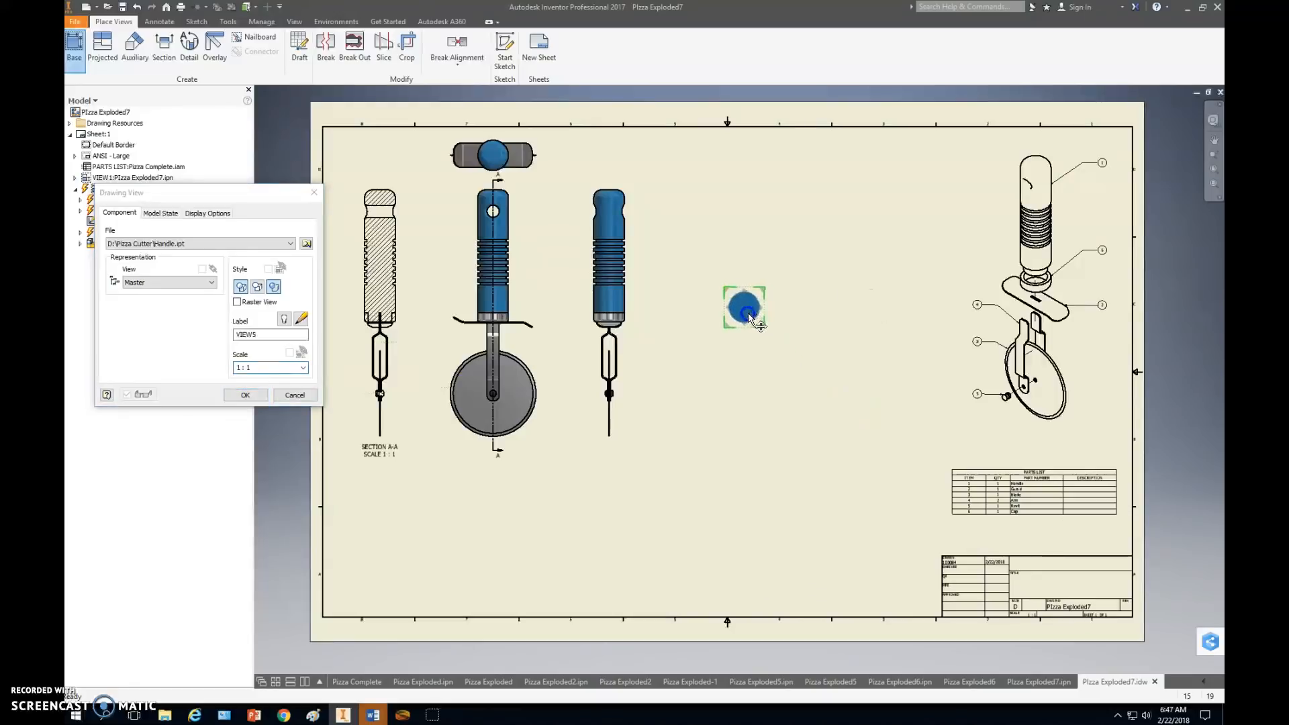
pyautogui.hotkey('alt', 'Tab')
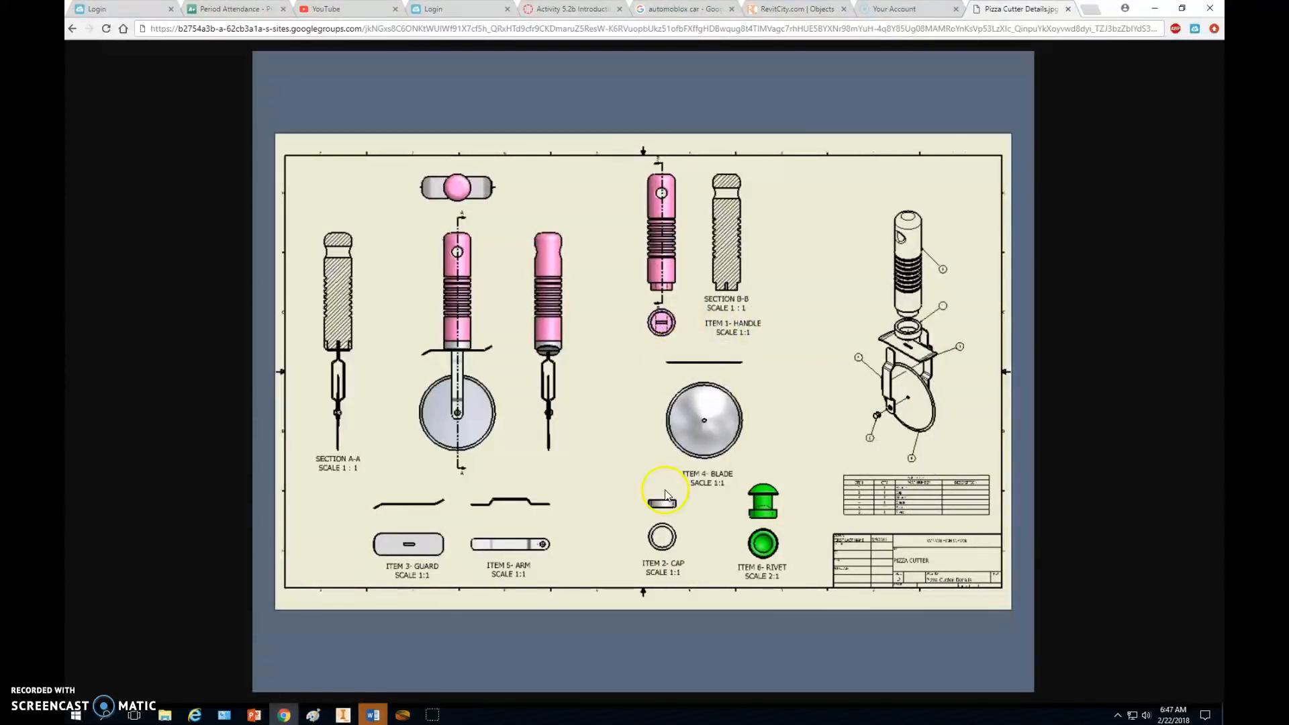
pyautogui.hotkey('alt', 'Tab')
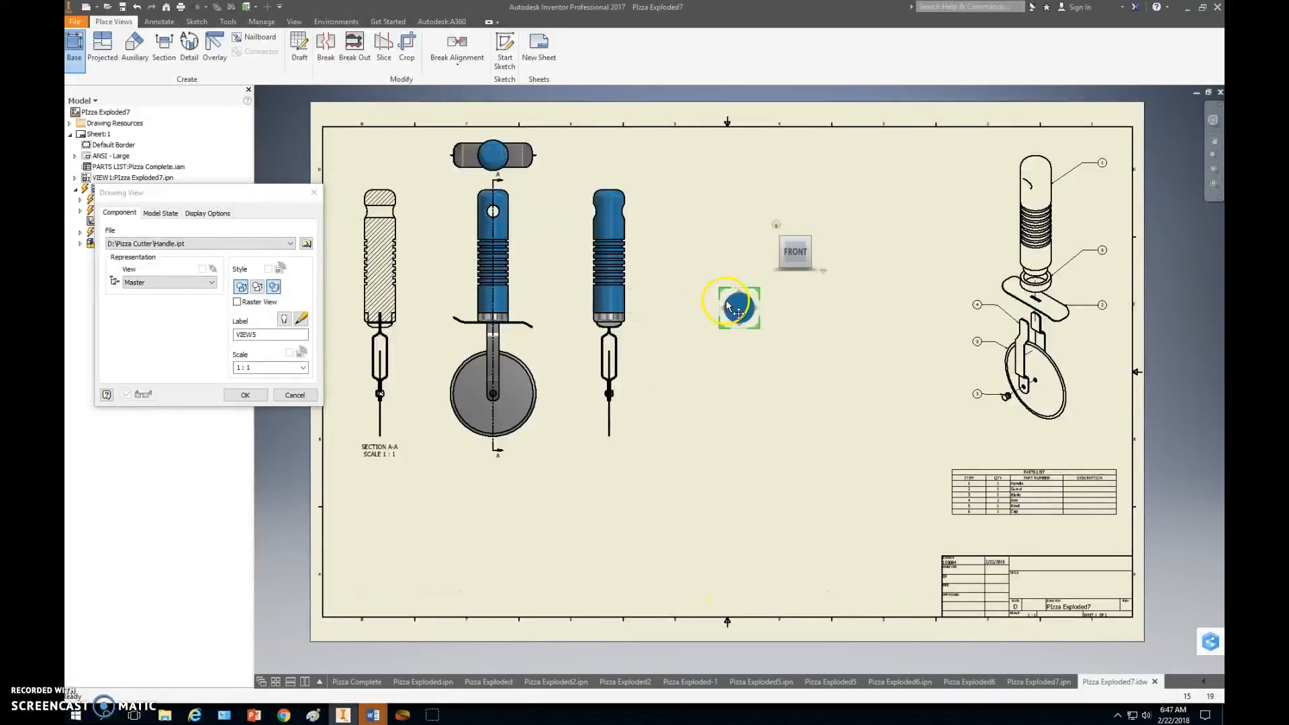
pyautogui.moveTo(706, 300); pyautogui.dragTo(696, 307)
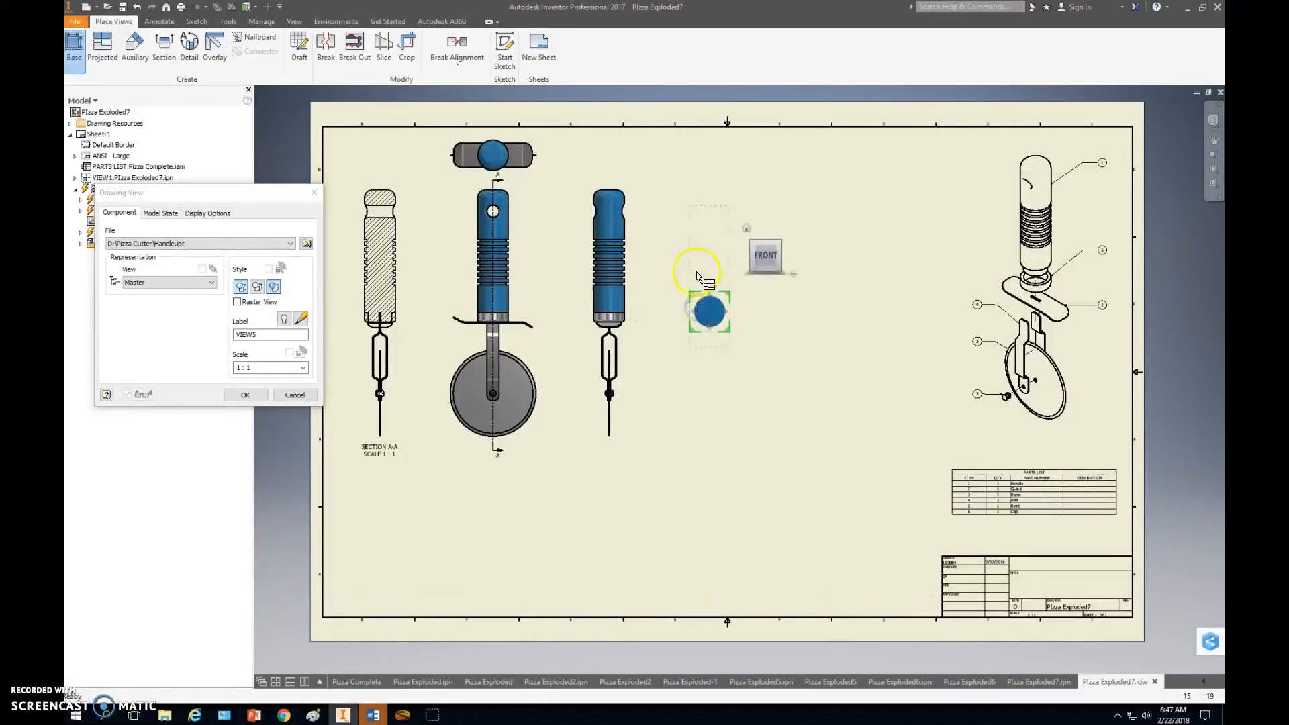
# Project a front view above the handle's end view and create both shaded with hidden lines removed.
pyautogui.click(703, 214)
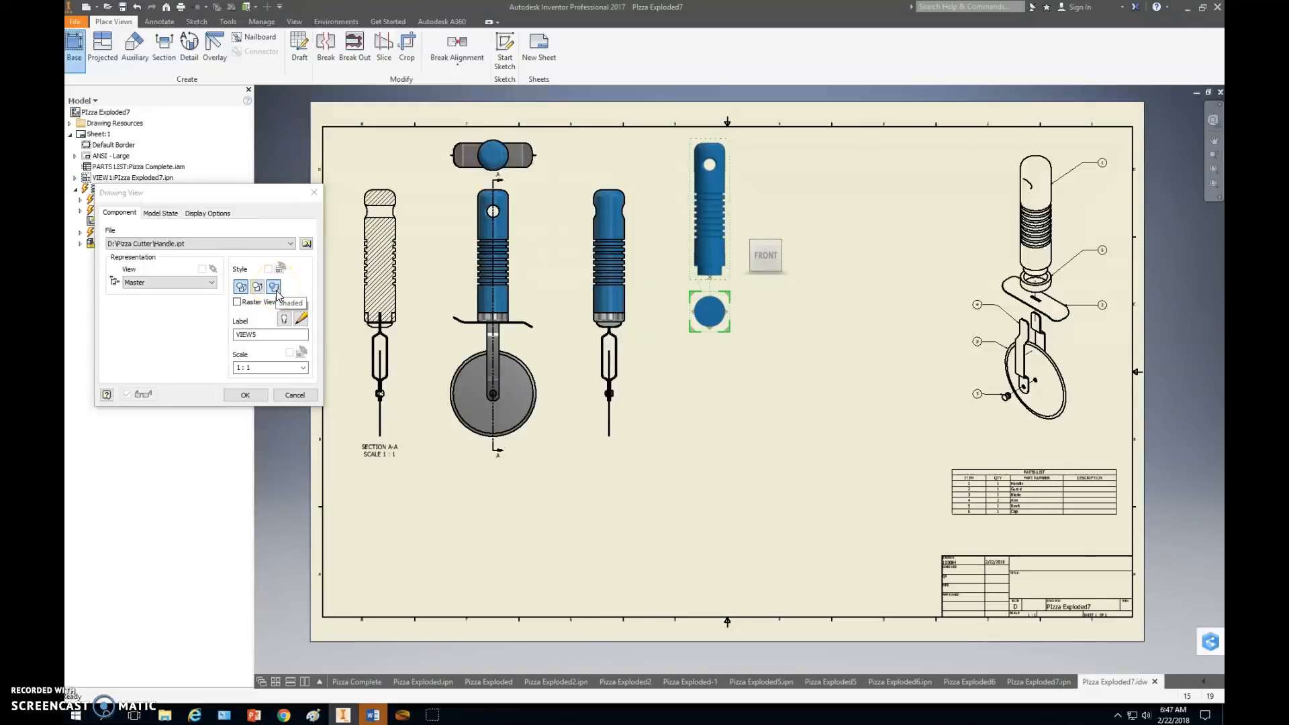
pyautogui.click(241, 288)
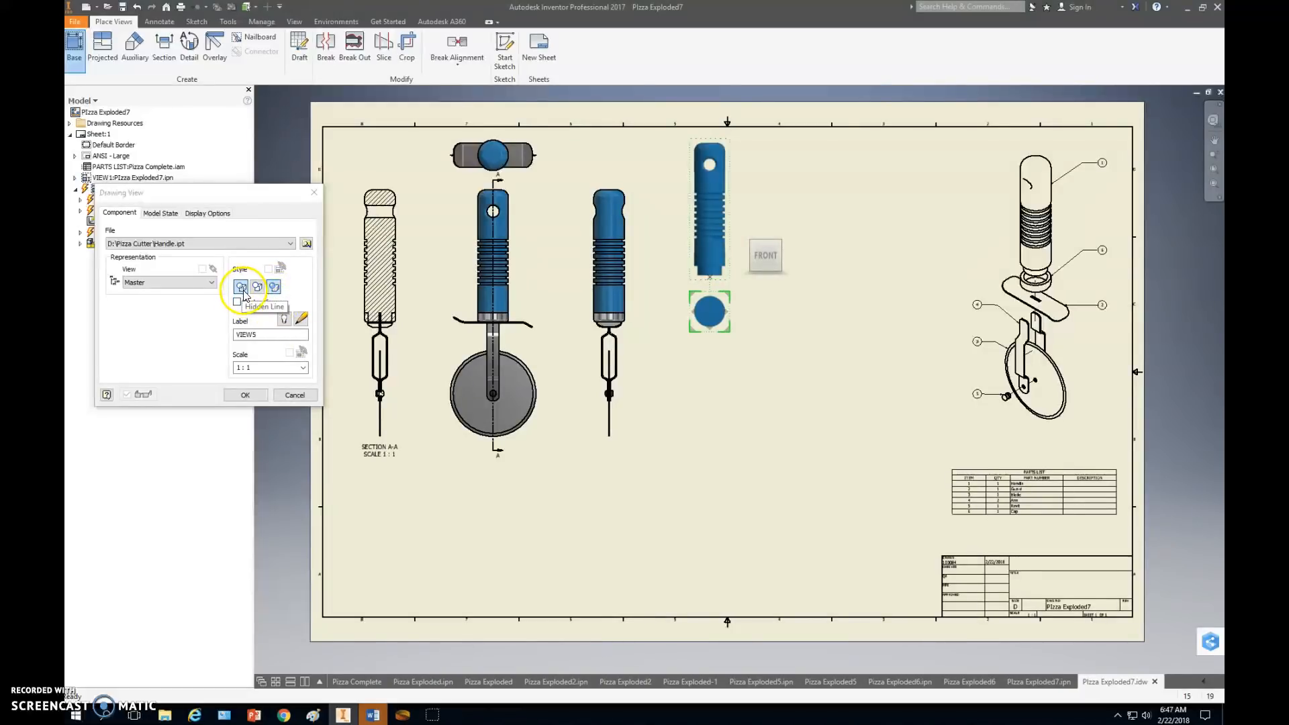
pyautogui.click(242, 397)
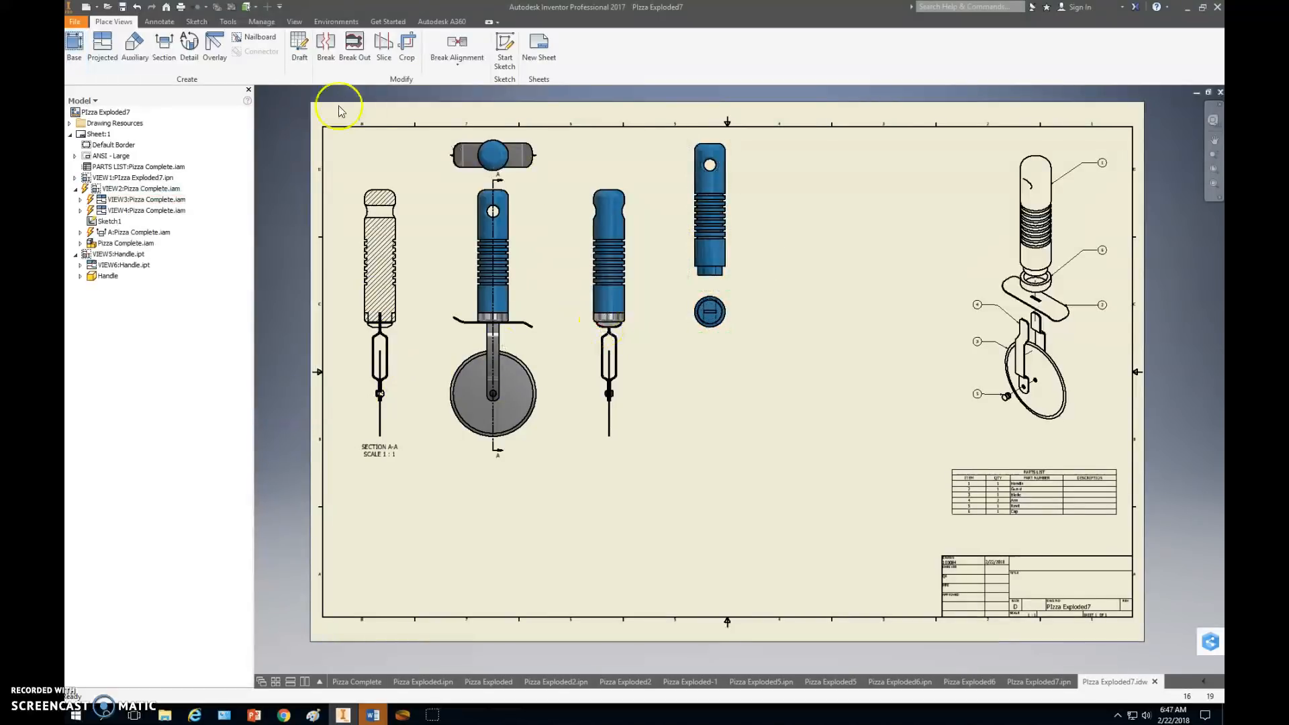
# Create full section view B at 1:1 along the handle's vertical centreline, placed to its right, and compare it with the reference image in Chrome.
pyautogui.click(167, 60)
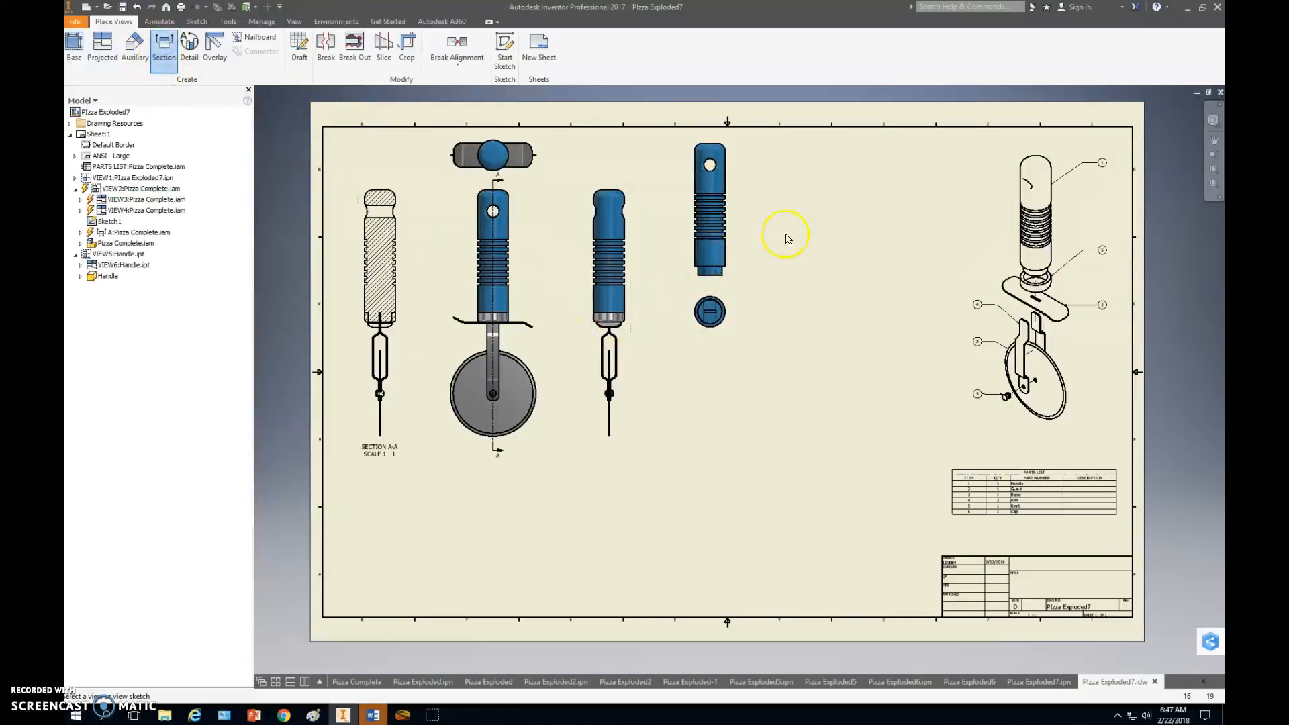
pyautogui.click(719, 194)
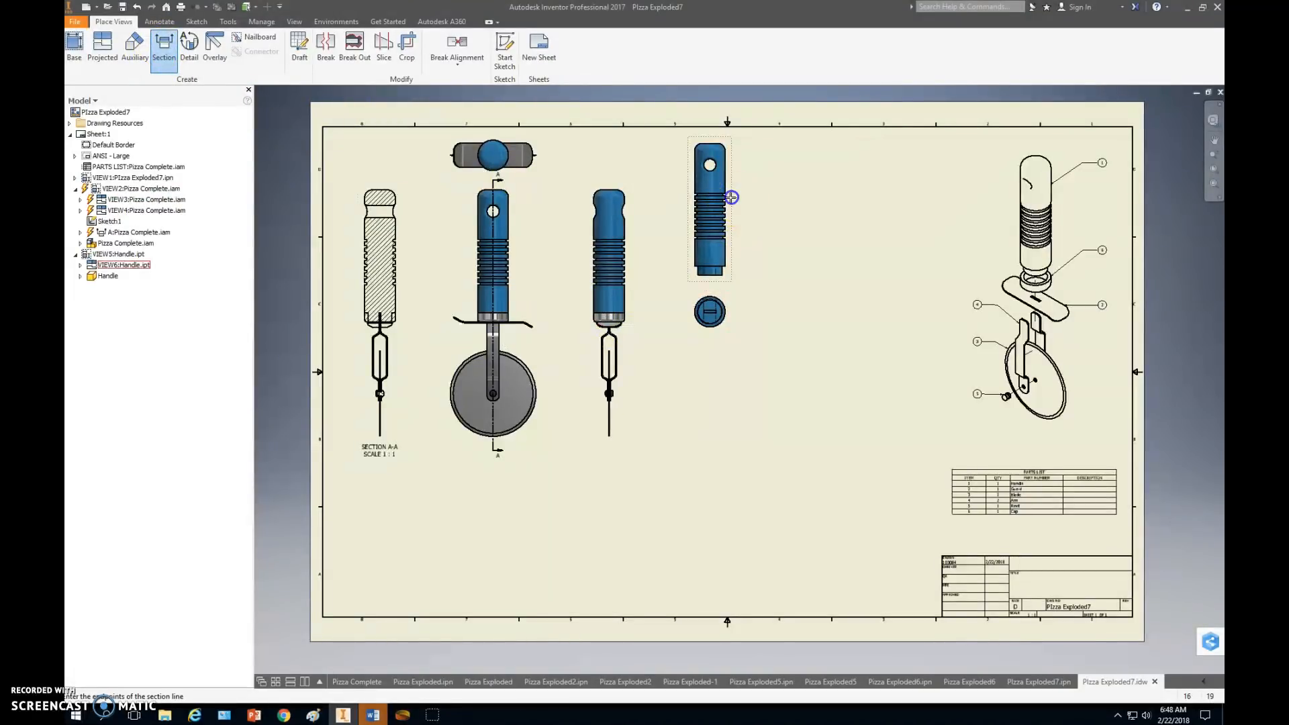
pyautogui.click(708, 137)
pyautogui.click(709, 286)
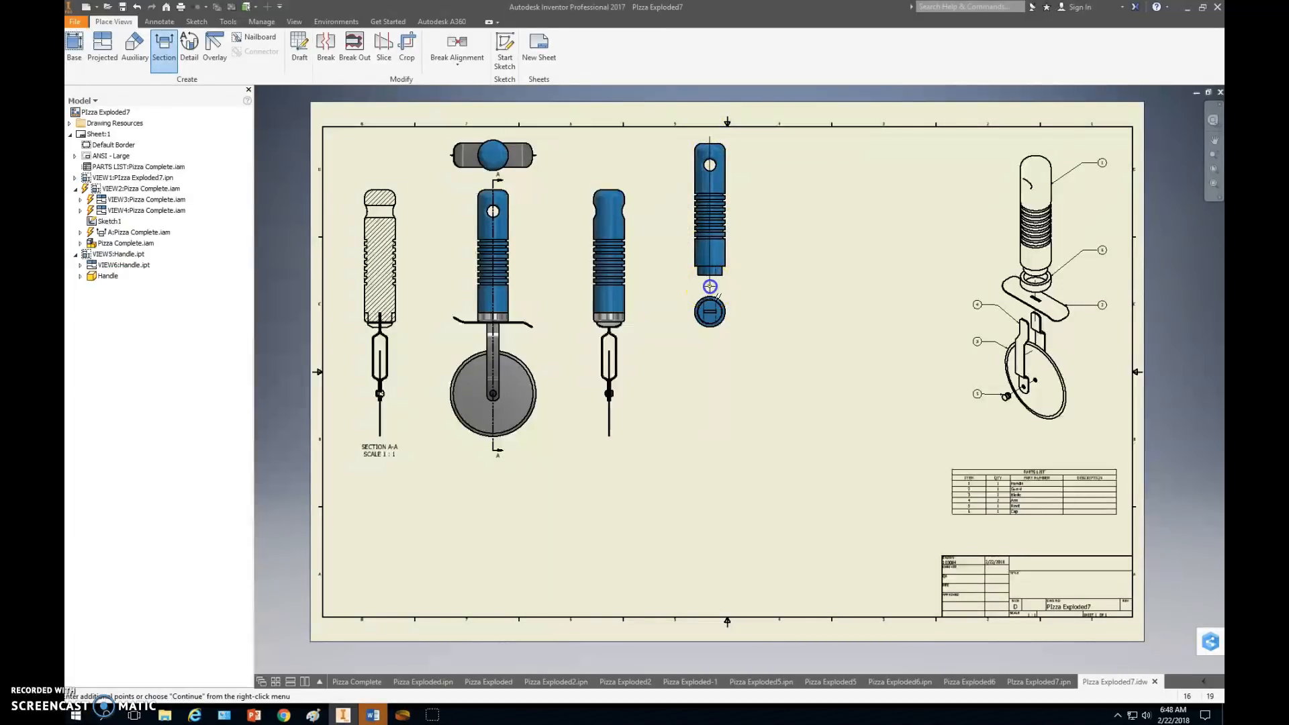
pyautogui.rightClick(736, 287)
pyautogui.click(779, 289)
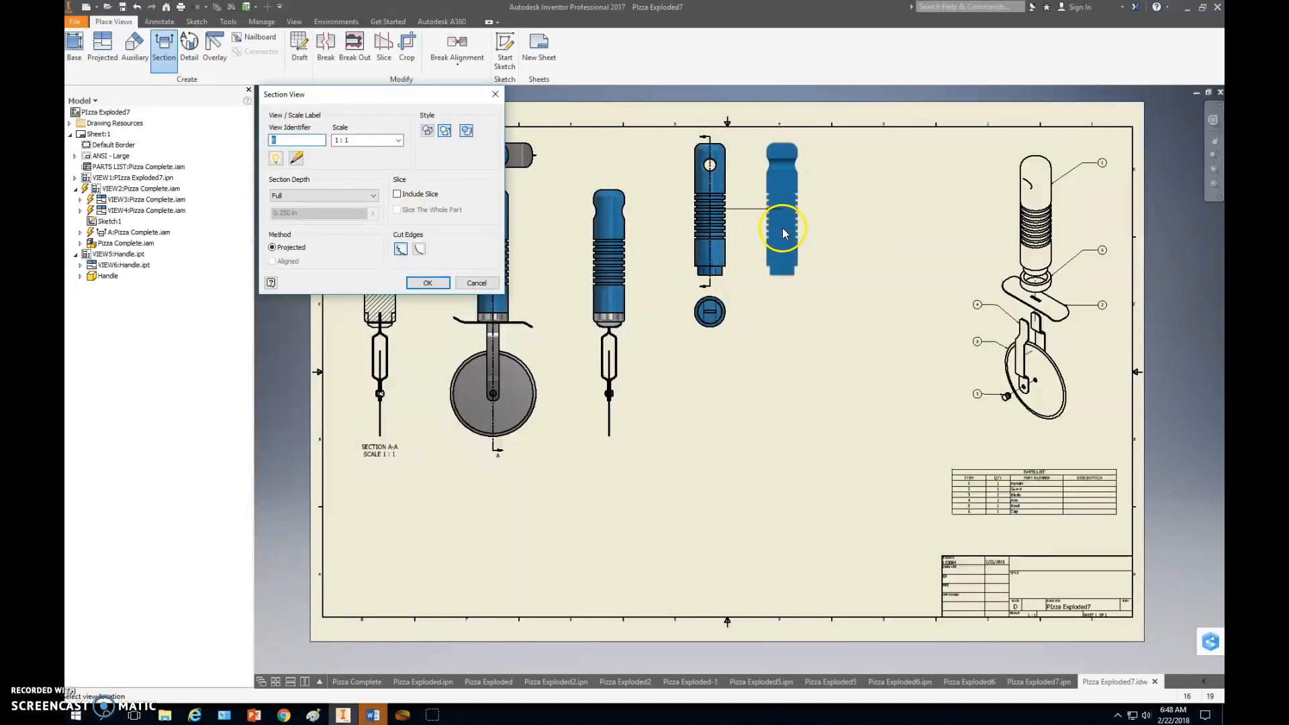
pyautogui.click(782, 233)
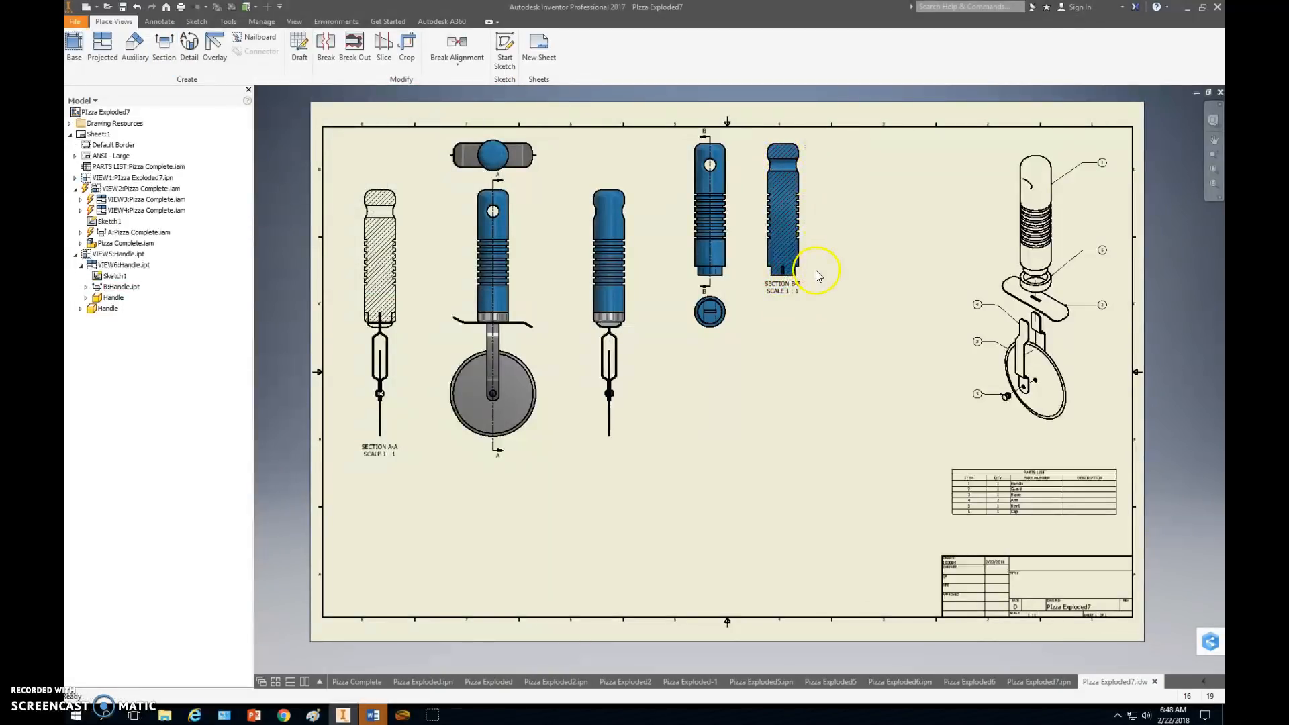
pyautogui.hotkey('alt', 'Tab')
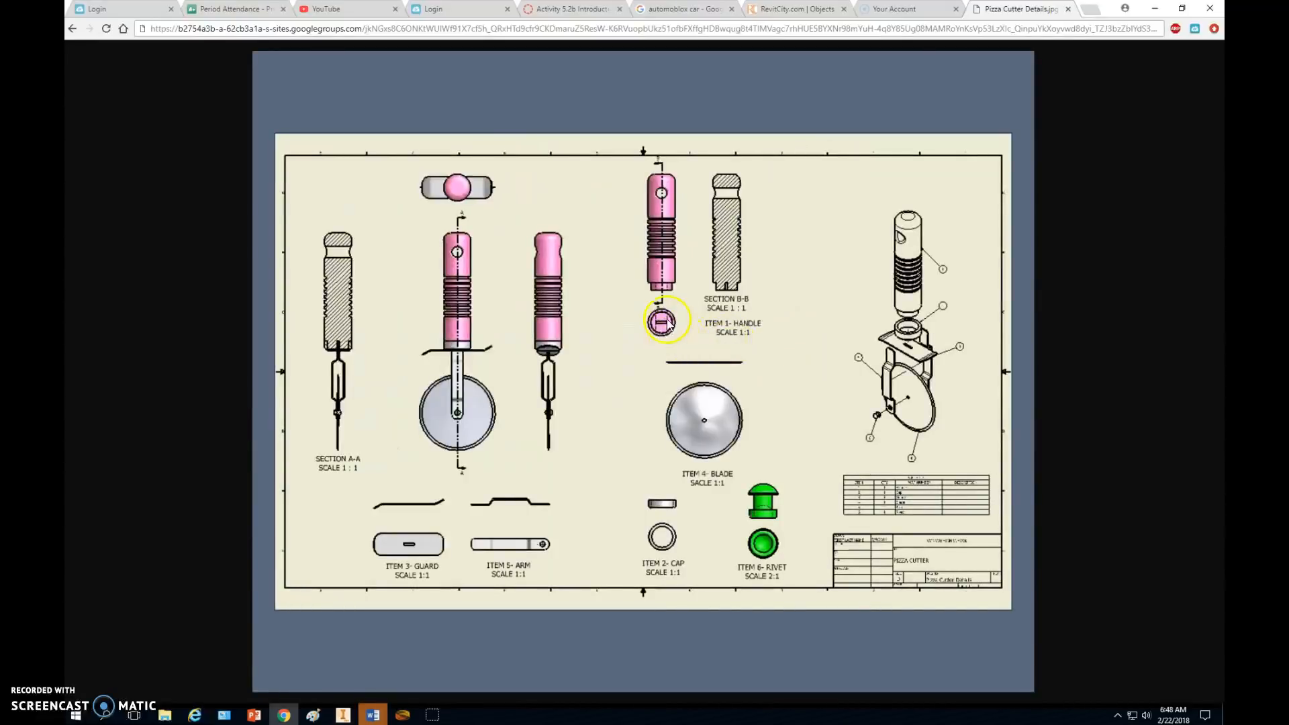
pyautogui.hotkey('alt', 'Tab')
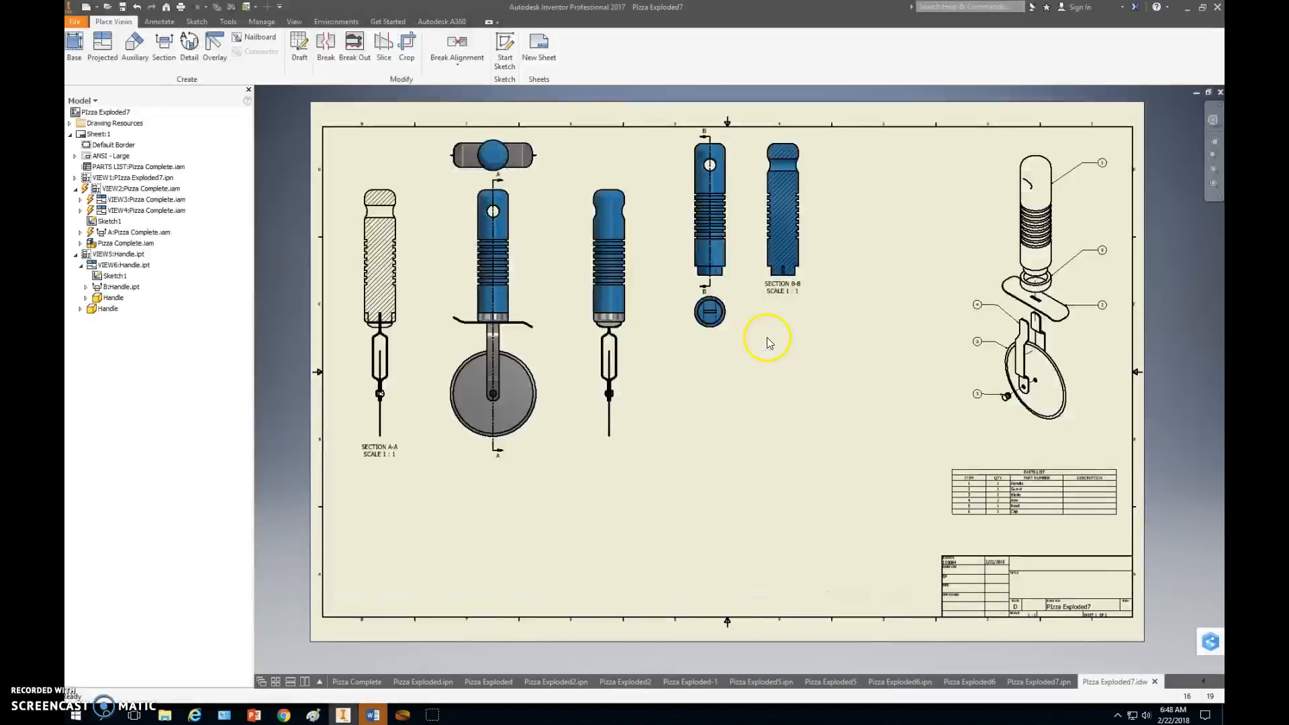